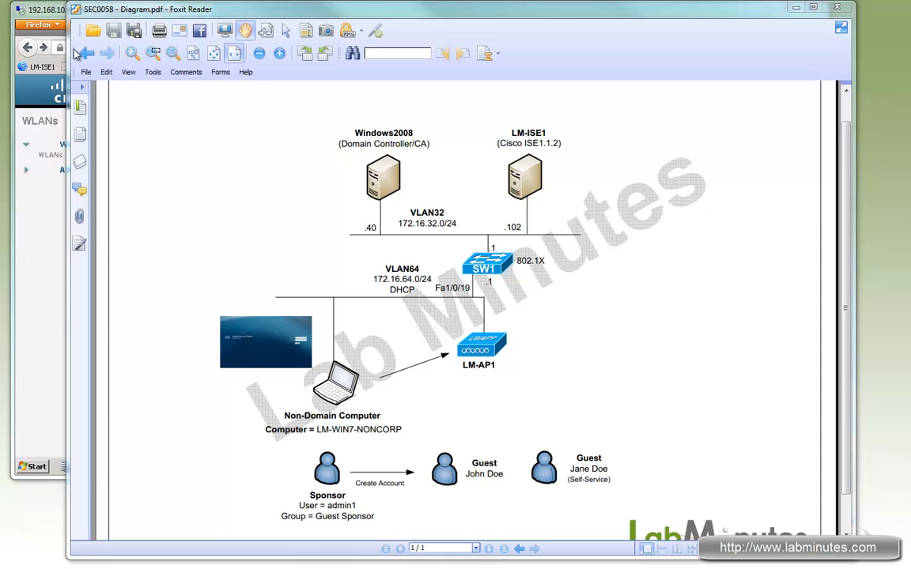
- Switch to the Remote Desktop session and check the Admin1 user's group memberships and the Guest Sponsor group's properties
click(44, 11)
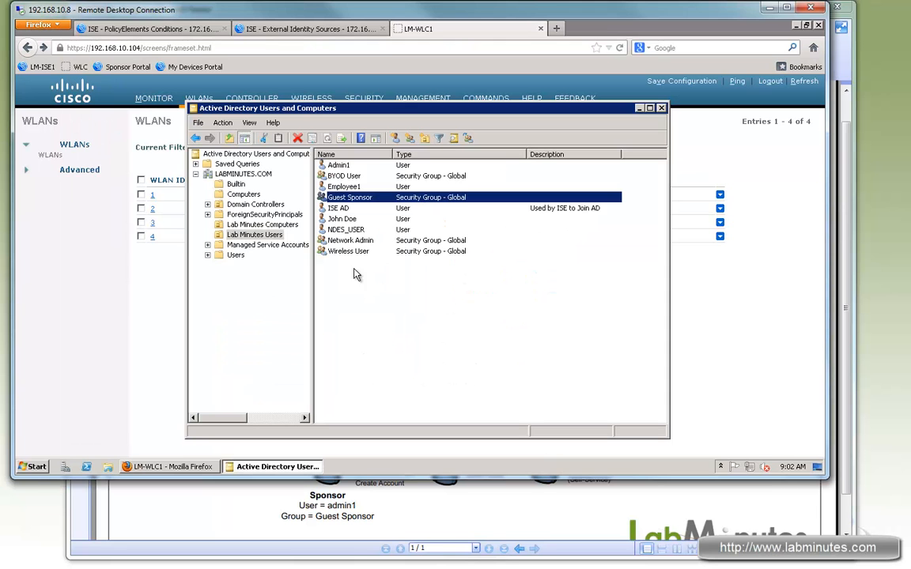
double_click(340, 167)
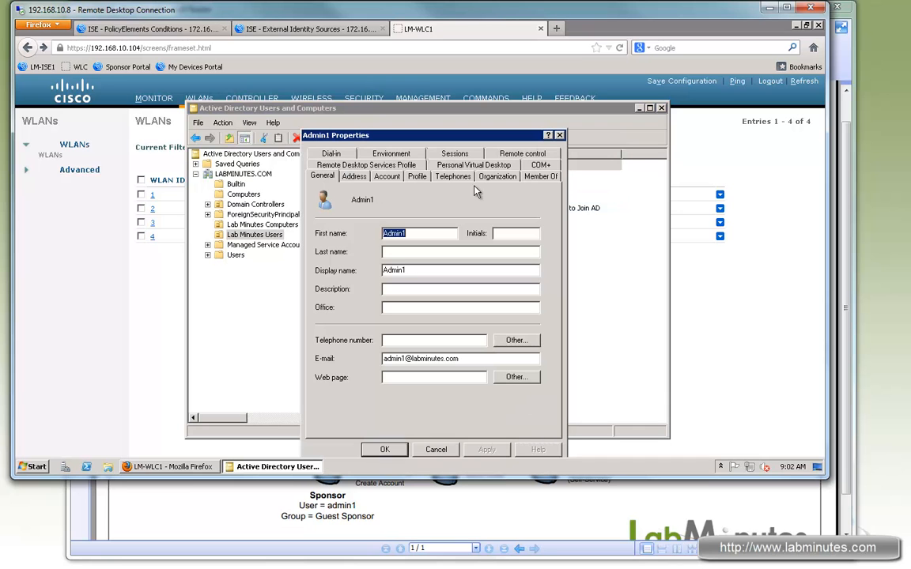
click(540, 176)
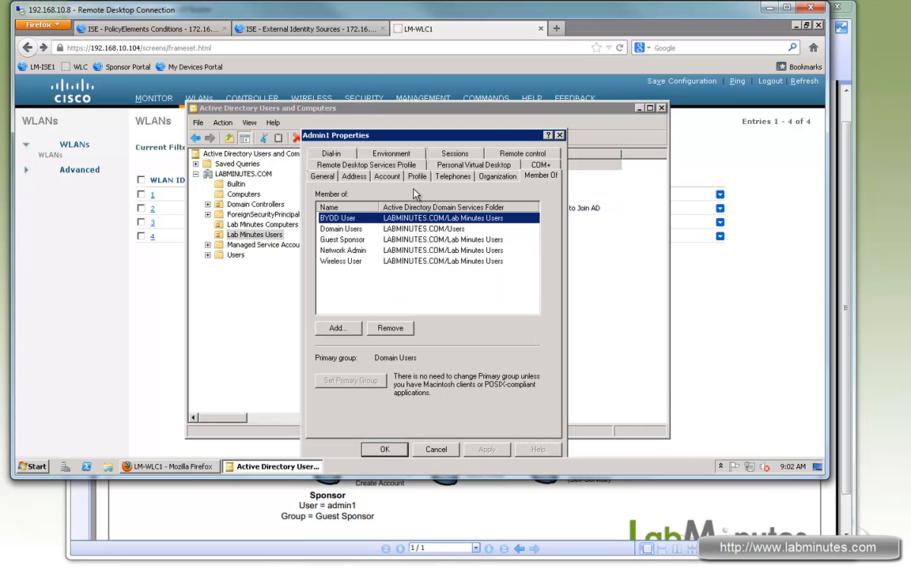
double_click(340, 239)
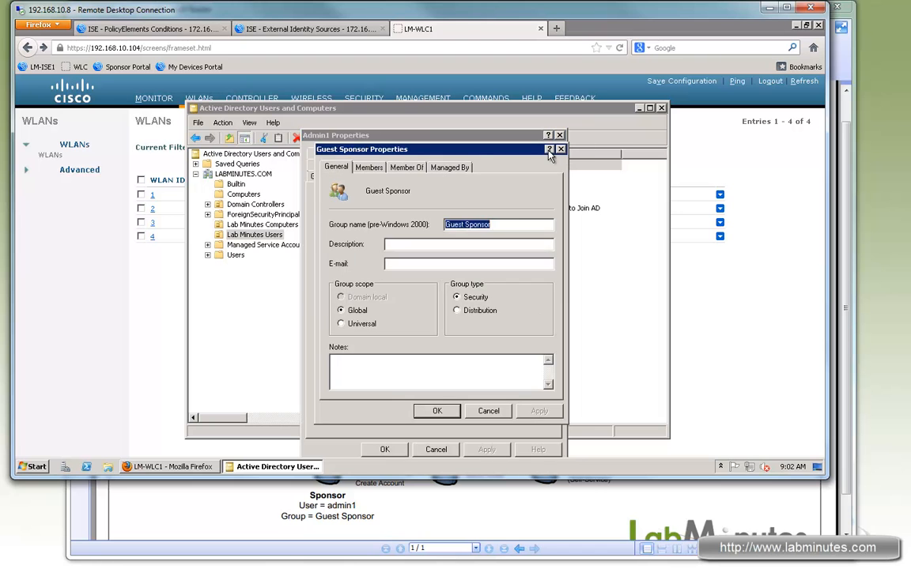
key(Escape)
click(560, 135)
- Review the LM-GUEST WLAN's general, Layer 2 security and AAA server settings on the wireless controller
click(467, 26)
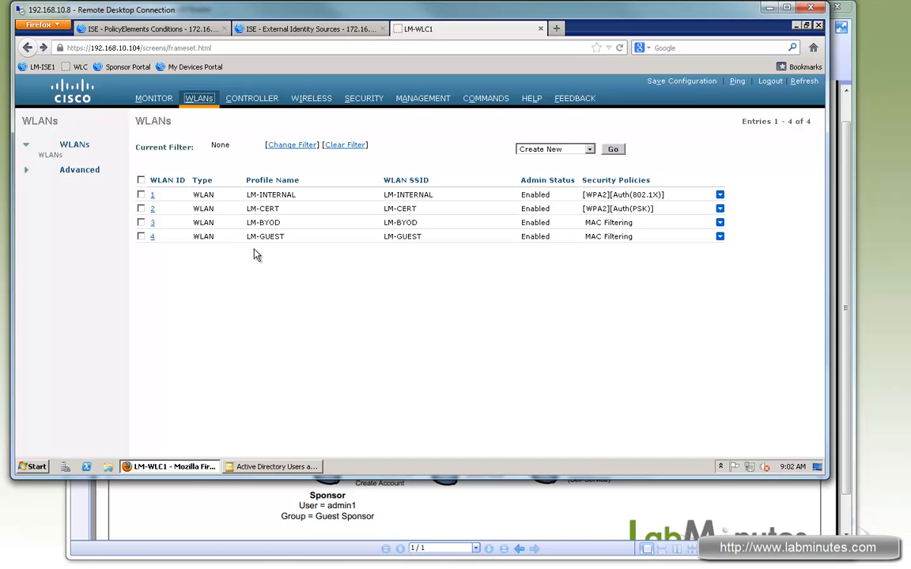
click(152, 237)
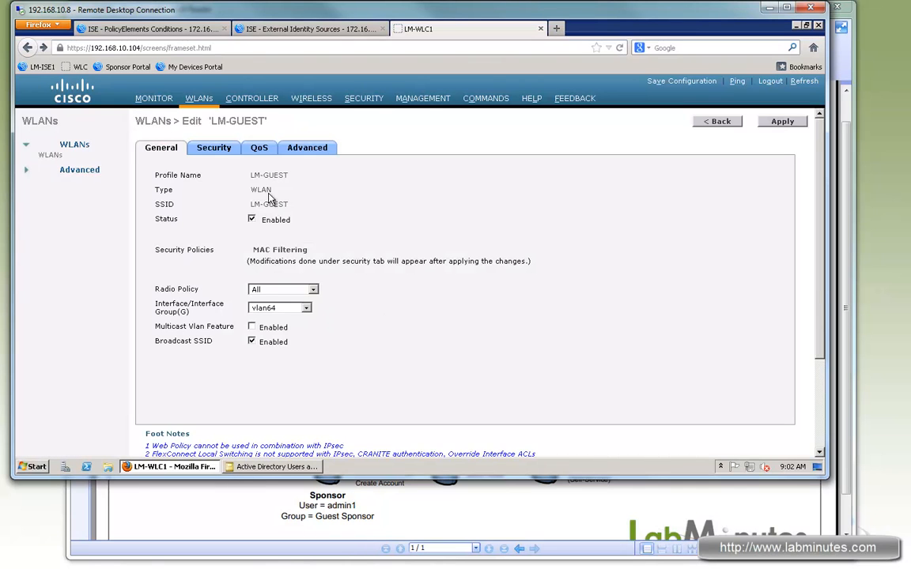
double_click(160, 305)
click(214, 148)
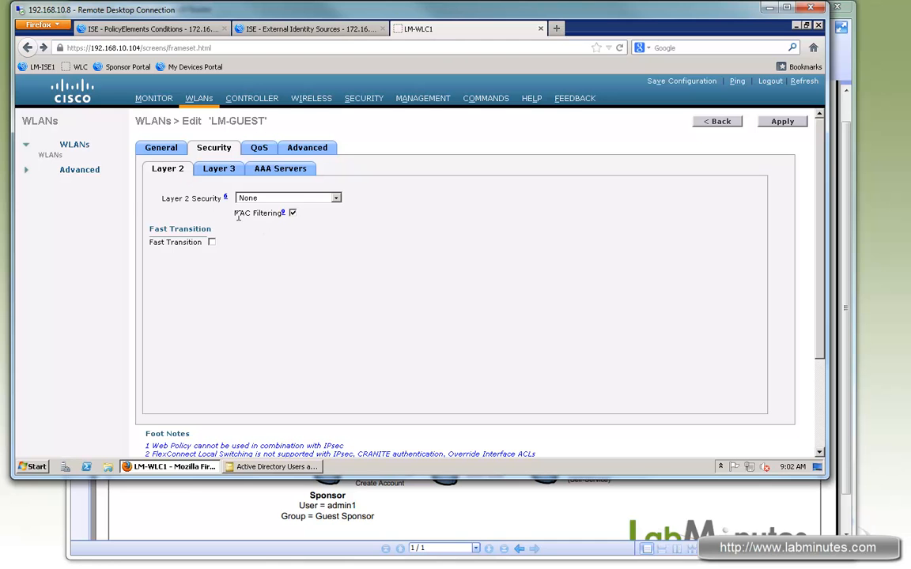
drag(236, 213, 260, 212)
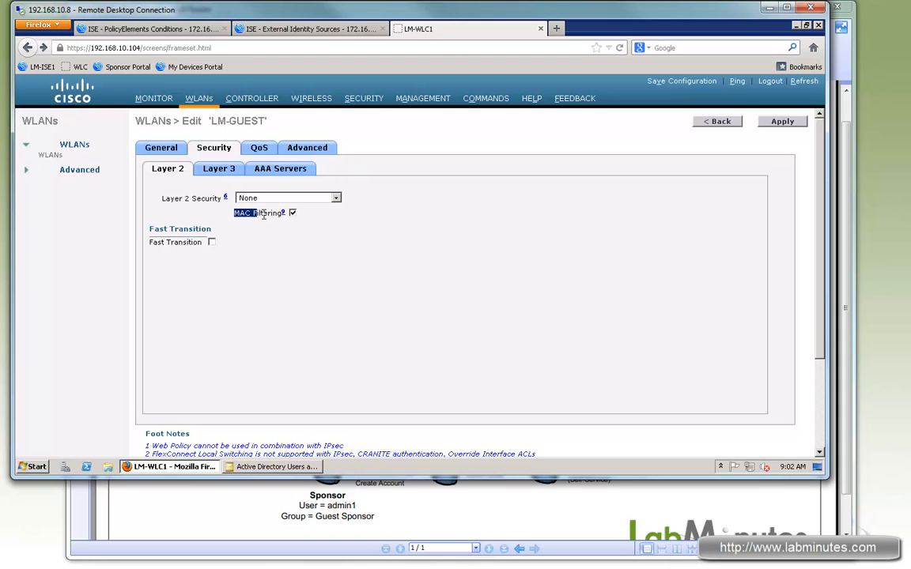
click(263, 173)
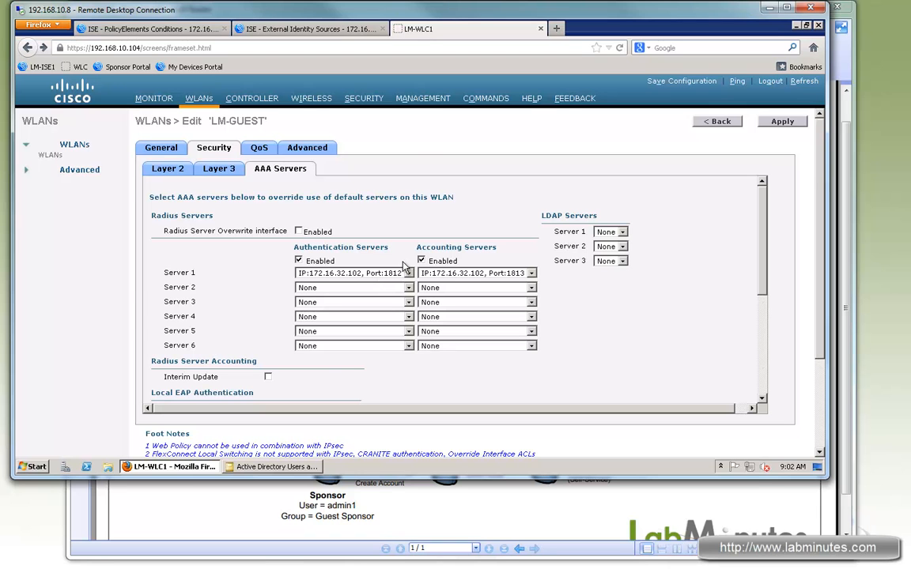
- Review the LM-GUEST WLAN's advanced settings, including AAA override, interface ACL, NAC state and client profiling
click(298, 156)
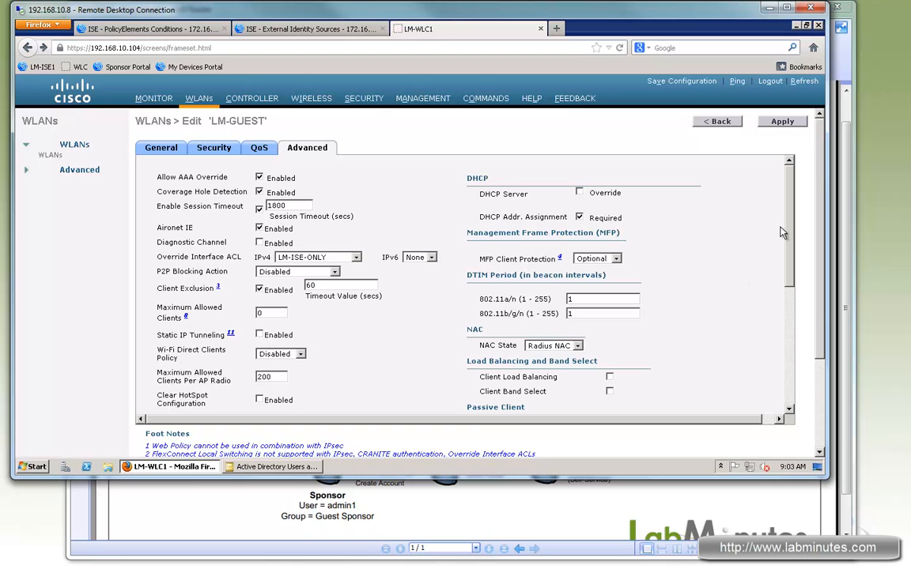
scroll(793, 274, down, 2)
scroll(793, 274, down, 5)
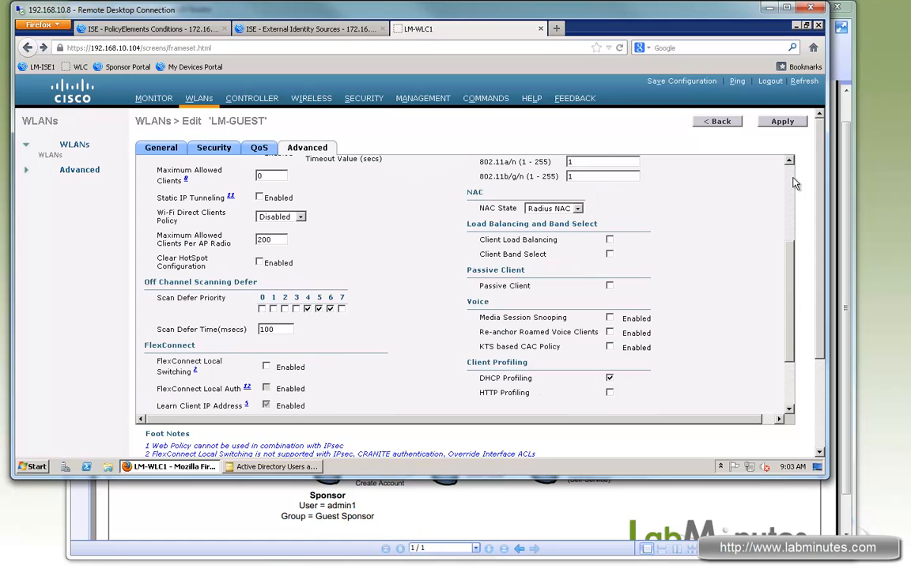
scroll(232, 311, up, 6)
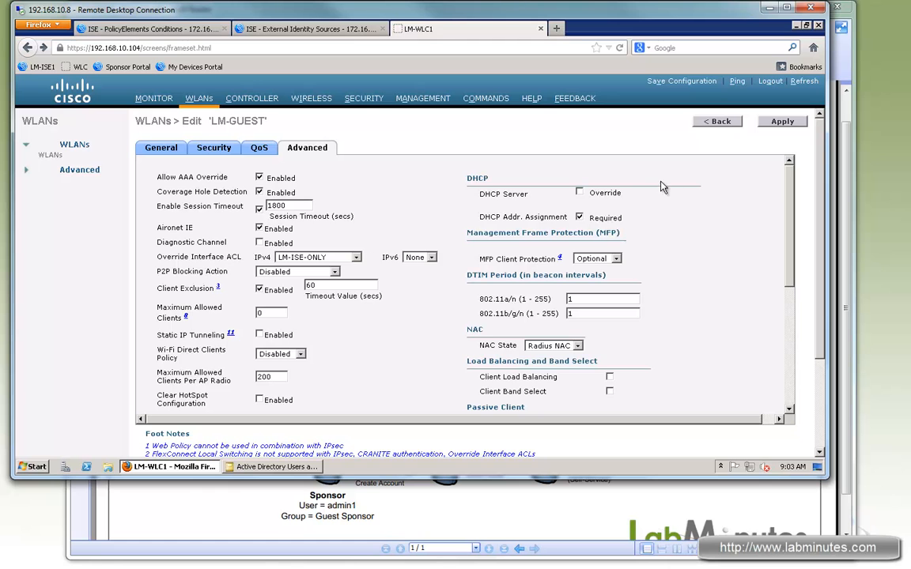
click(160, 147)
- Open the group list of the Active Directory external identity source in Identity Services Engine
click(142, 30)
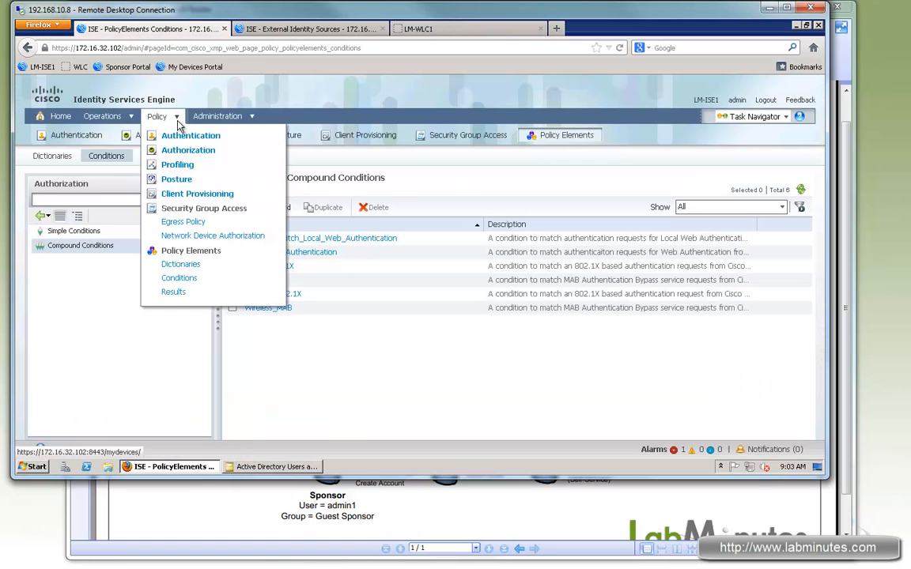
mouse_move(218, 117)
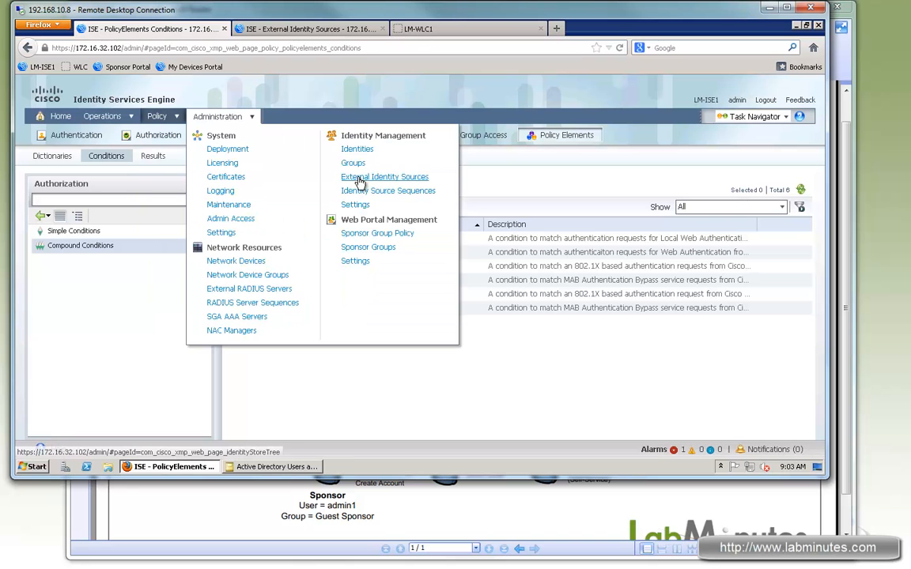
click(358, 178)
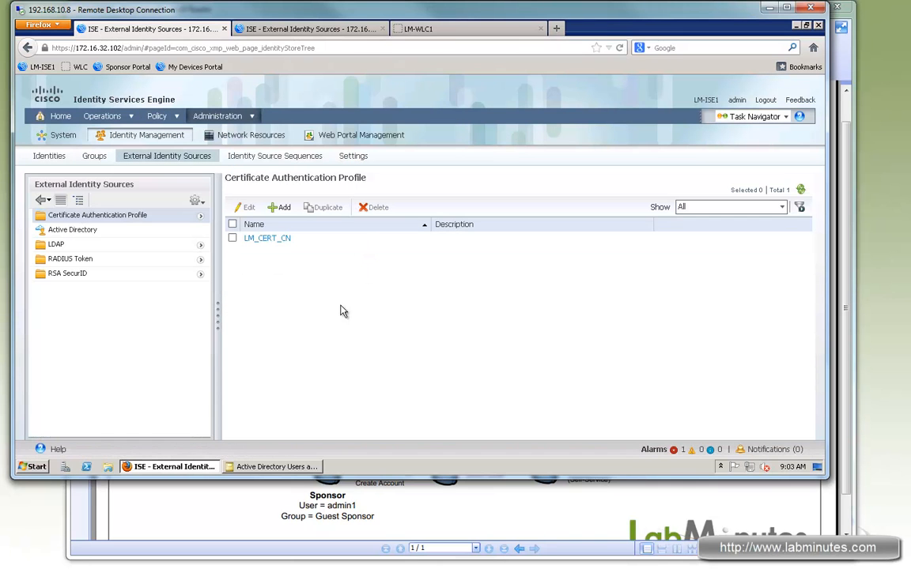
click(83, 229)
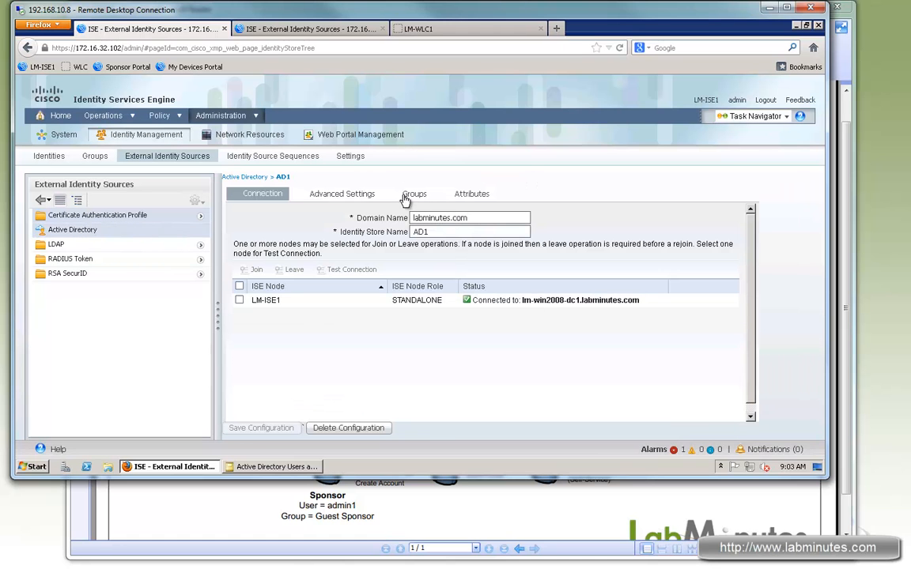
click(416, 202)
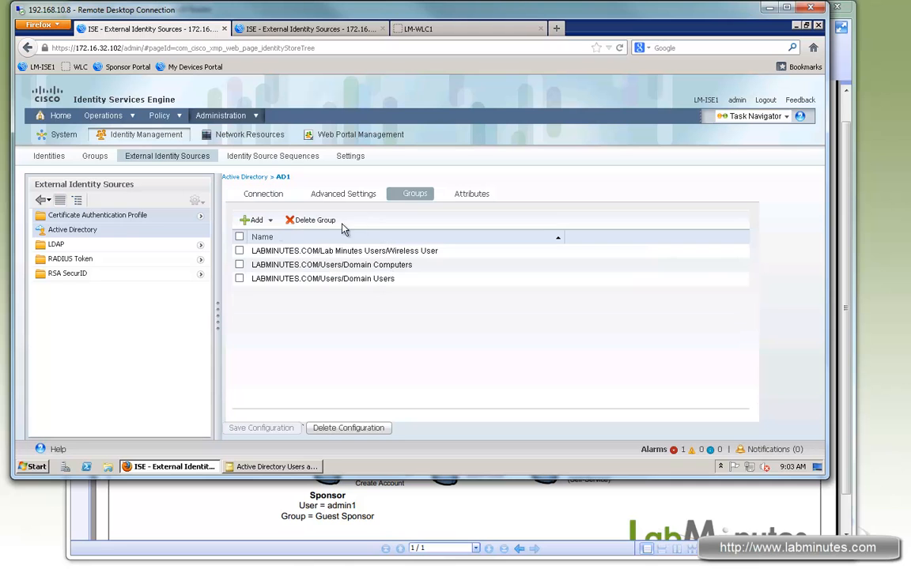
- Retrieve the labminutes.com directory groups matching Guest*, add Lab Minutes Users/Guest Sponsor, and save the identity source
click(258, 220)
click(268, 235)
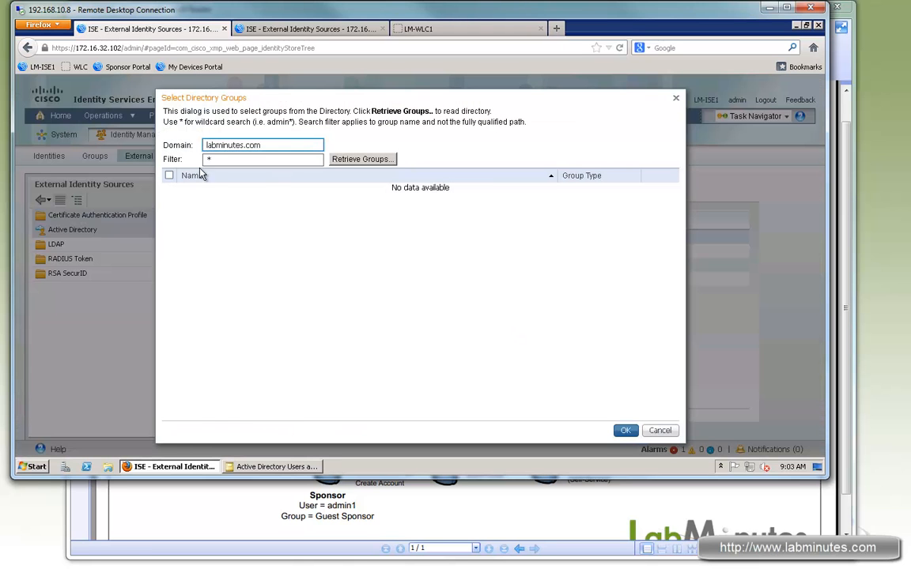
click(207, 159)
text(Guest)
click(369, 160)
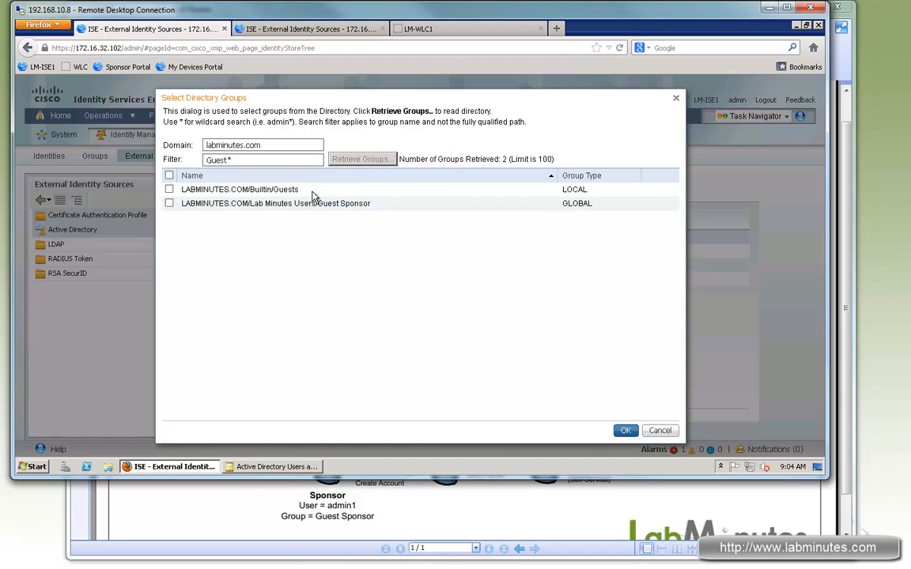
drag(337, 205, 368, 204)
click(171, 204)
click(624, 430)
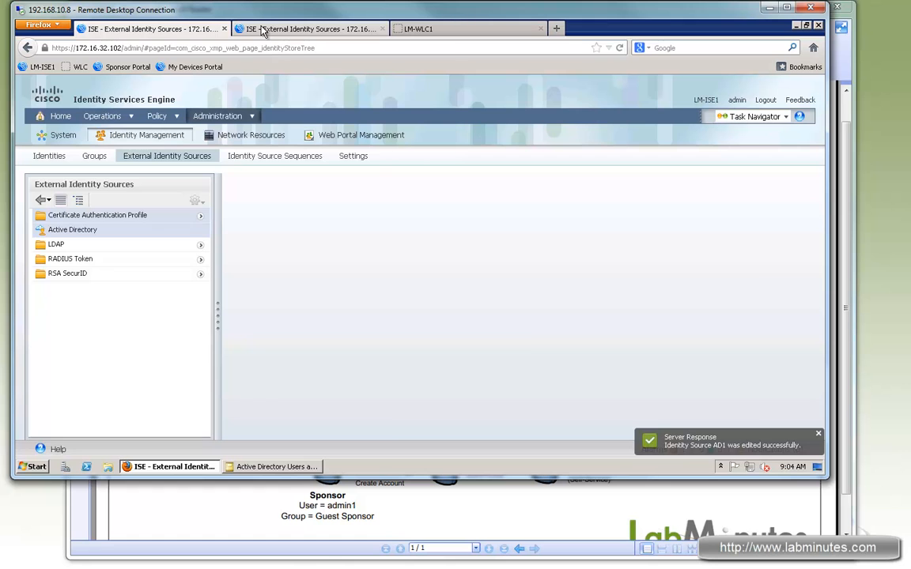
- Open the web portal management settings and examine the general Portal Theme's logo and background image options
click(263, 30)
click(219, 115)
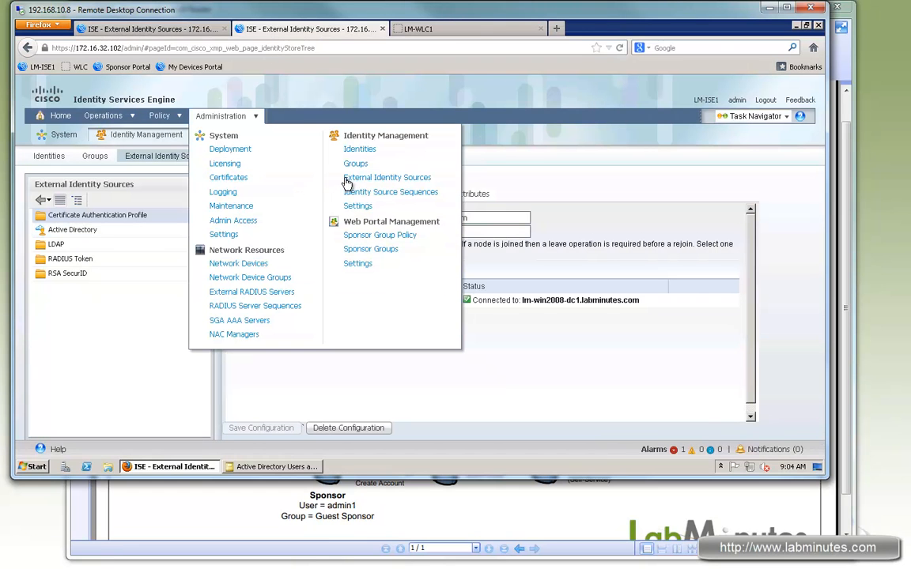
click(358, 263)
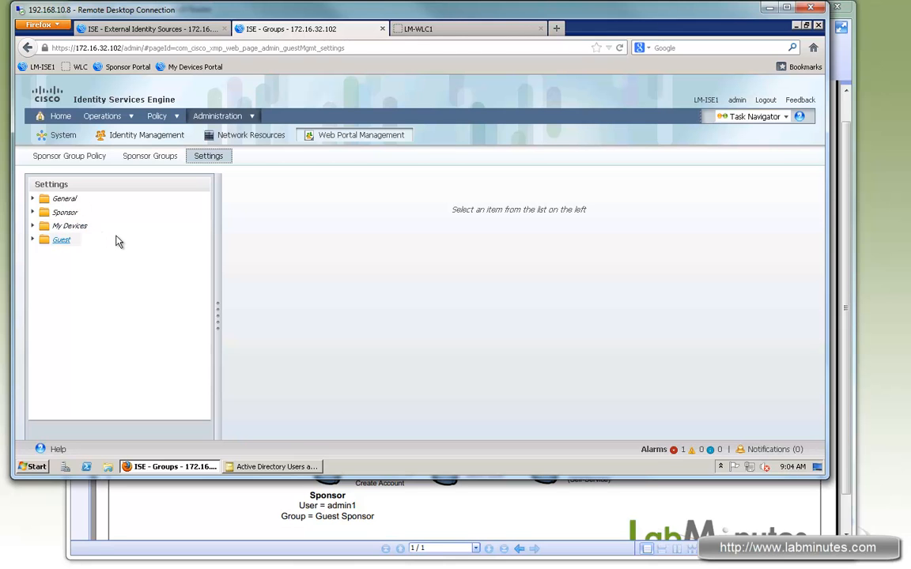
click(33, 200)
click(75, 214)
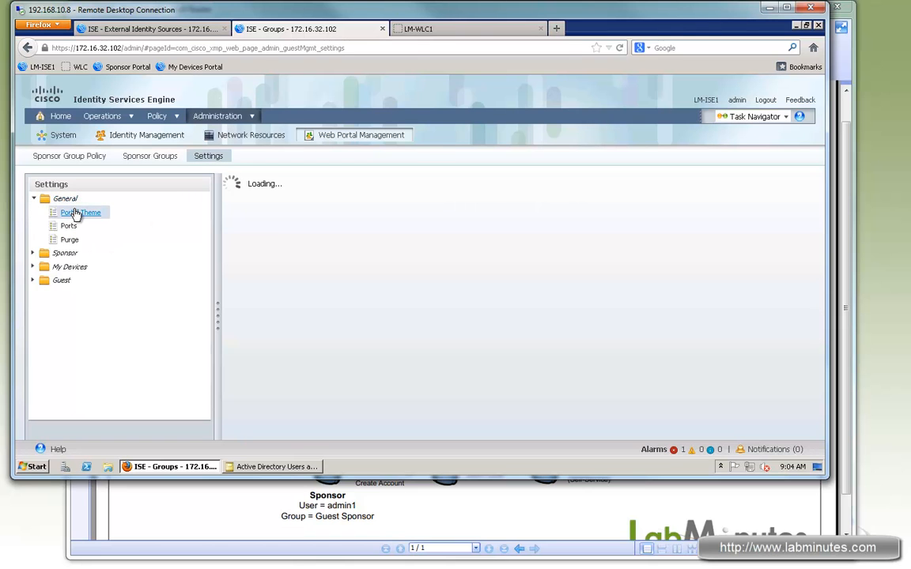
drag(461, 218, 517, 218)
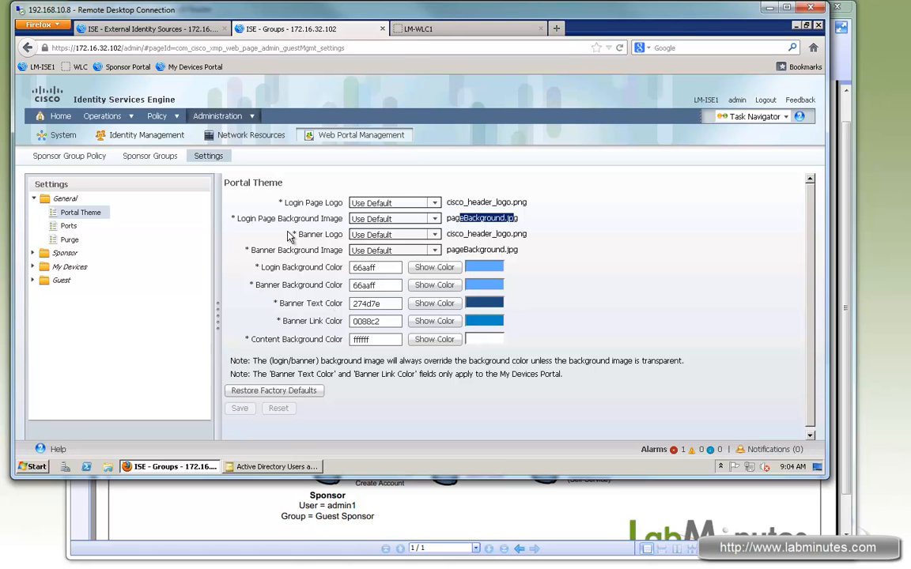
drag(264, 252, 312, 255)
- Examine the general port settings for the guest and sponsor portals, including valid port ranges and the sponsor URL format
click(69, 226)
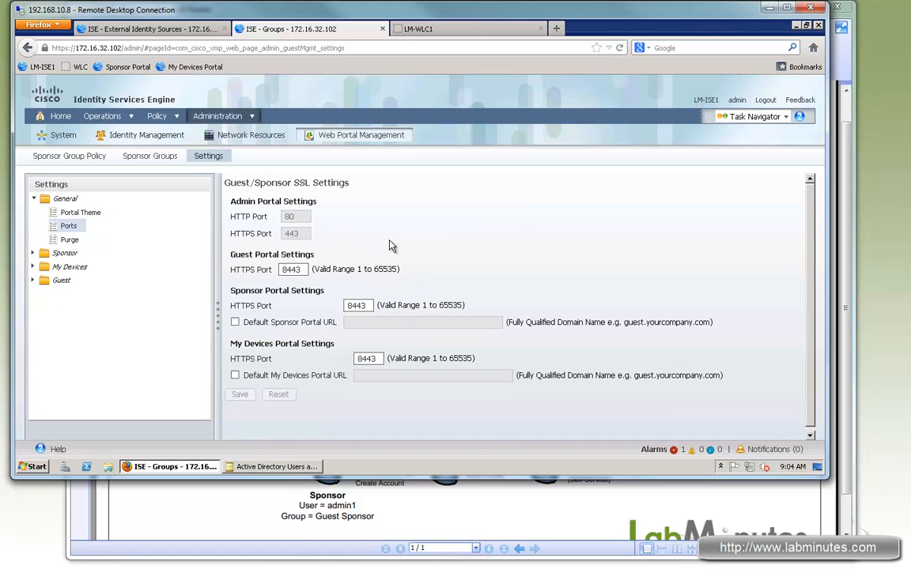
drag(241, 256, 291, 256)
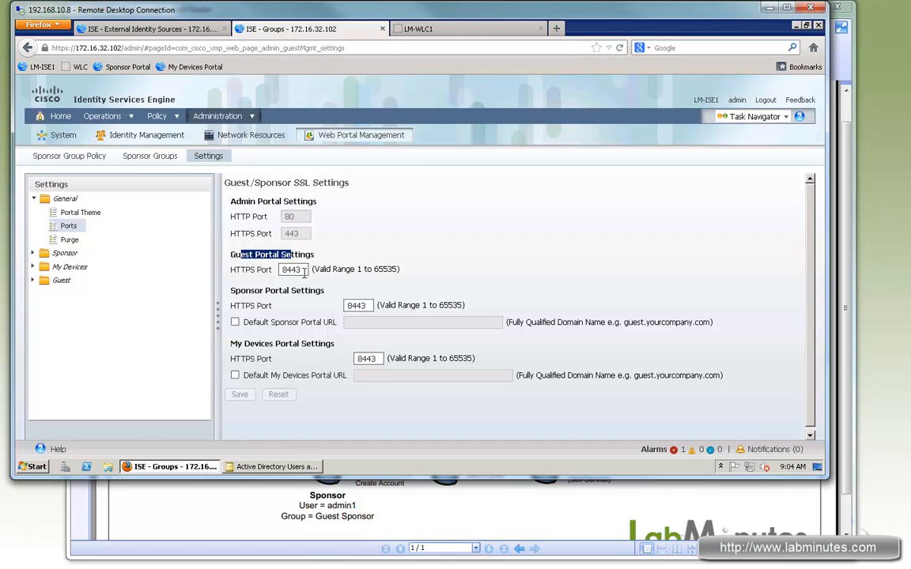
mouse_move(389, 269)
mouse_down()
mouse_move(349, 289)
mouse_move(324, 273)
mouse_move(385, 269)
mouse_move(388, 277)
mouse_up()
drag(384, 270, 327, 270)
drag(246, 290, 307, 291)
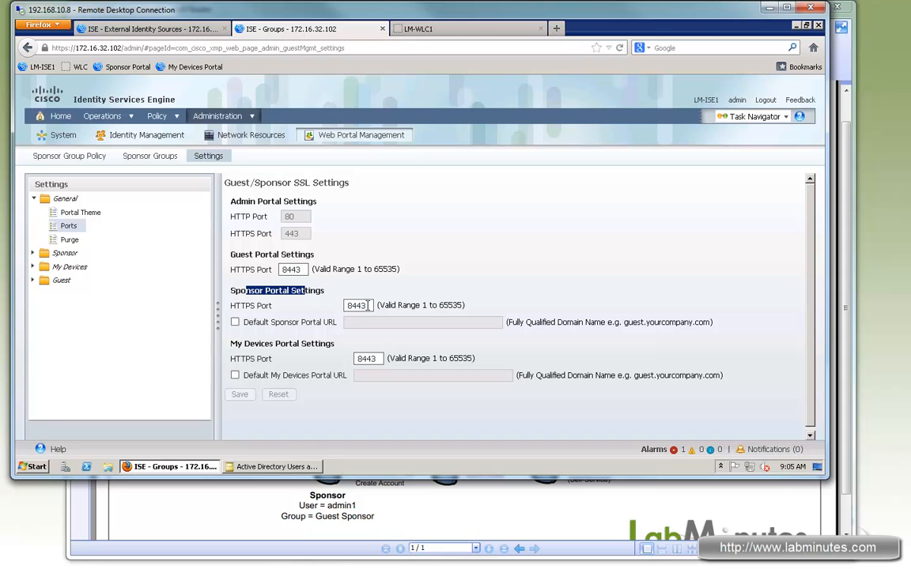
drag(401, 306, 449, 305)
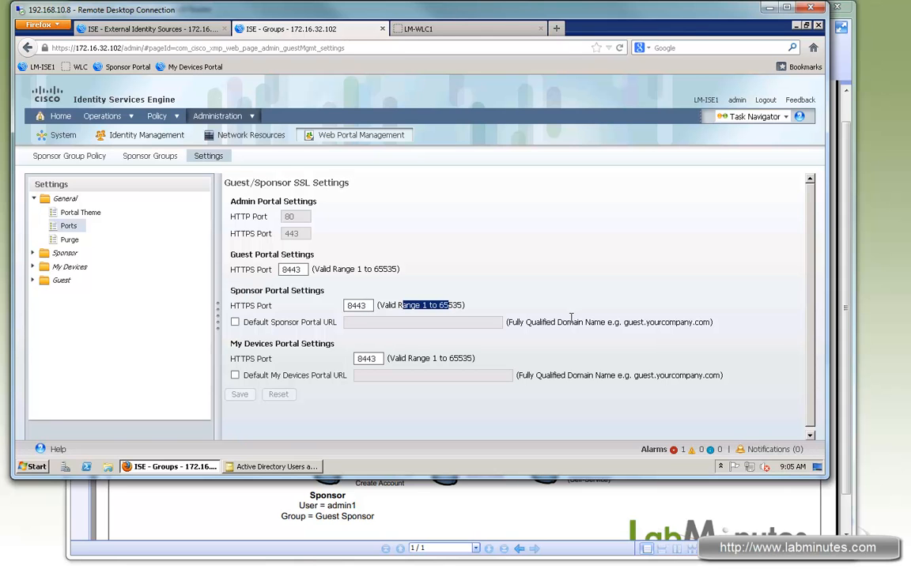
drag(545, 322, 631, 324)
double_click(626, 323)
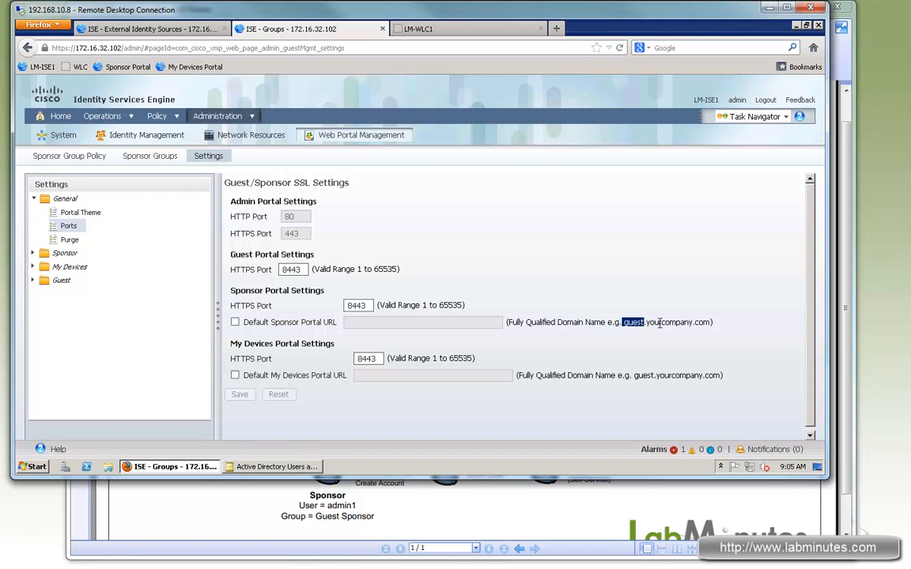
- Try out sponsor.labminutes.com as the default sponsor portal URL without restarting the servers, and disable the option again
click(294, 322)
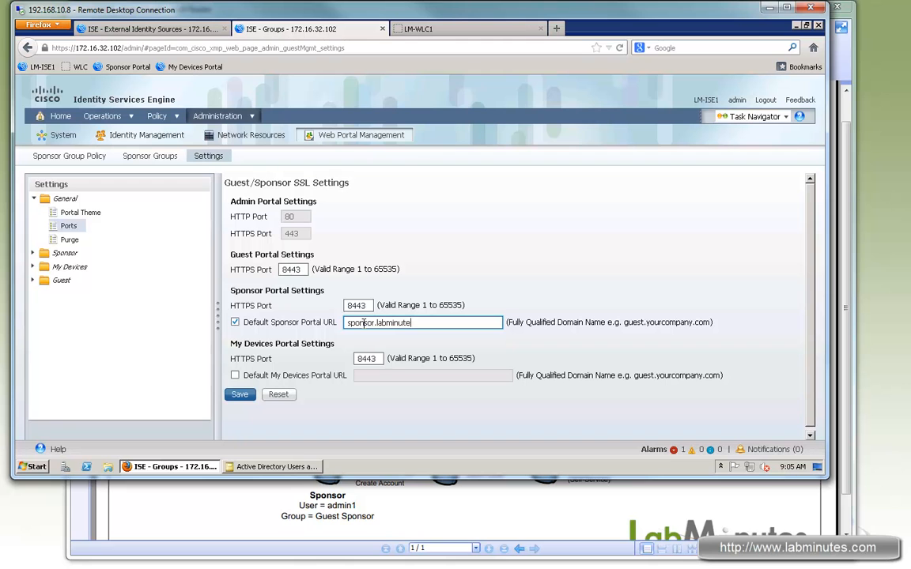
text(com)
click(245, 393)
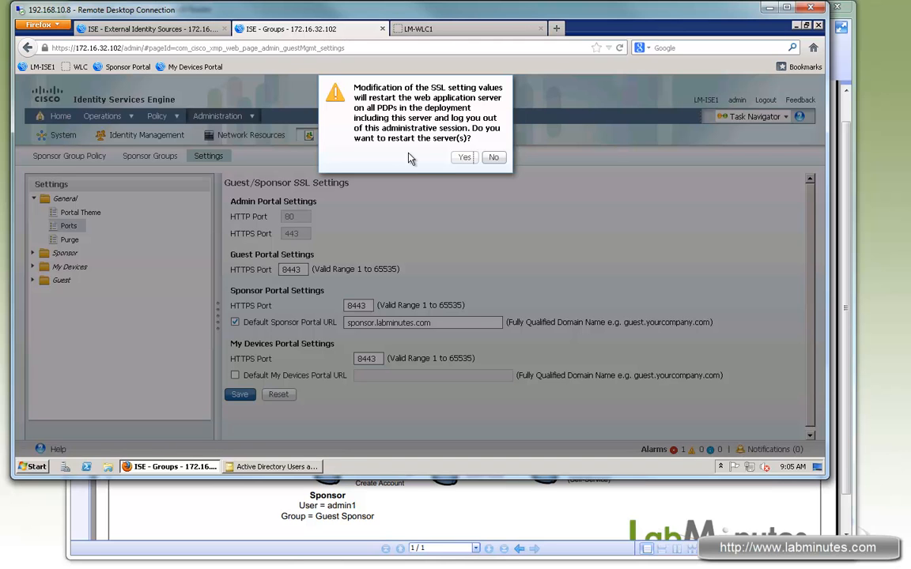
click(494, 157)
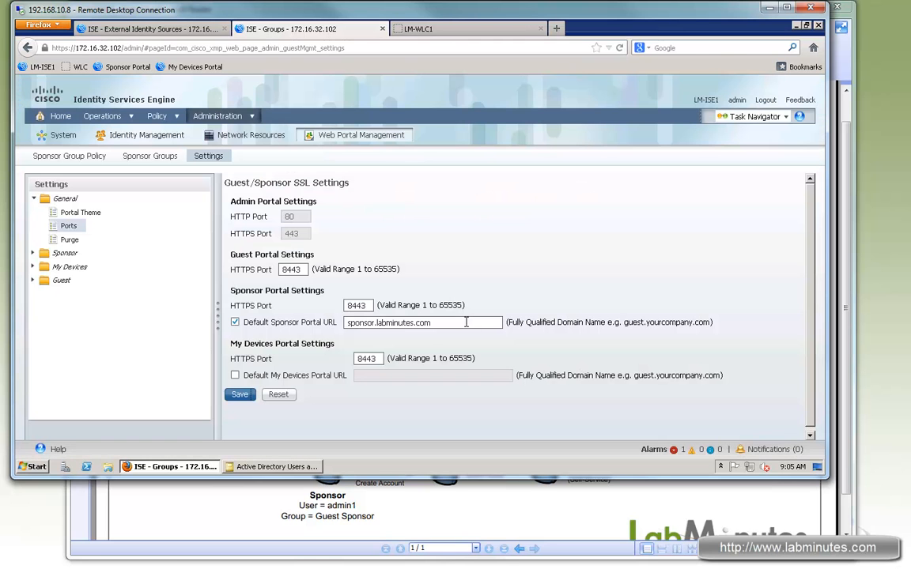
drag(467, 321, 345, 323)
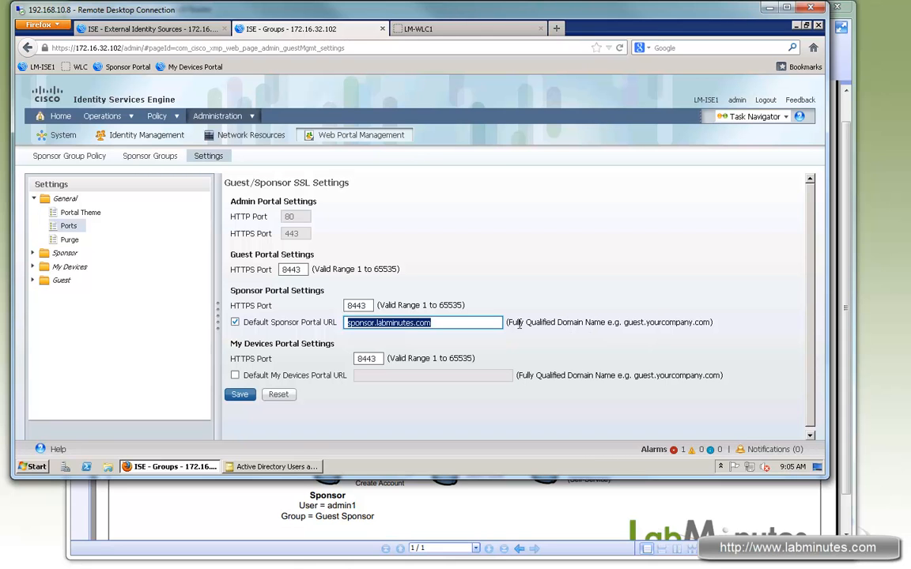
click(234, 321)
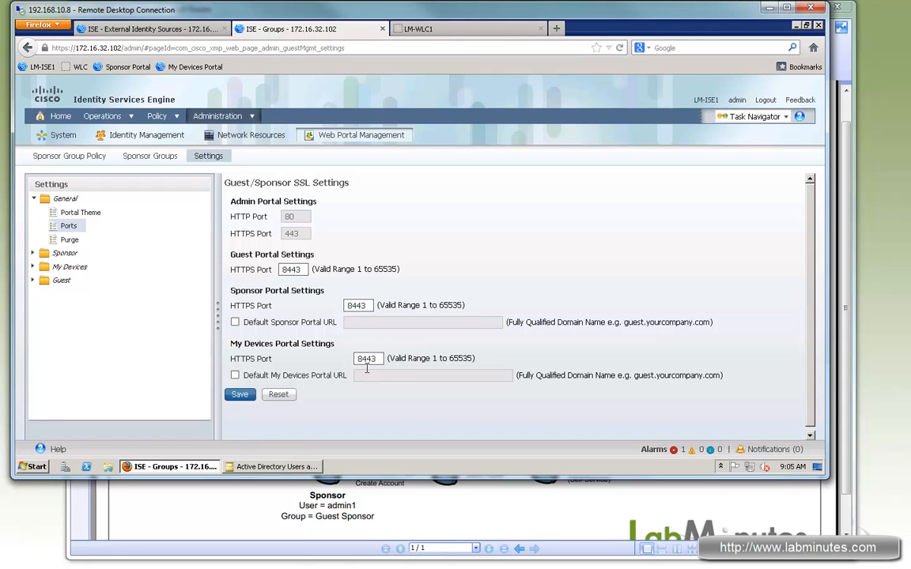
- Set the sponsor authentication source's identity store sequence to LM_AD_LOCAL and save it
click(33, 253)
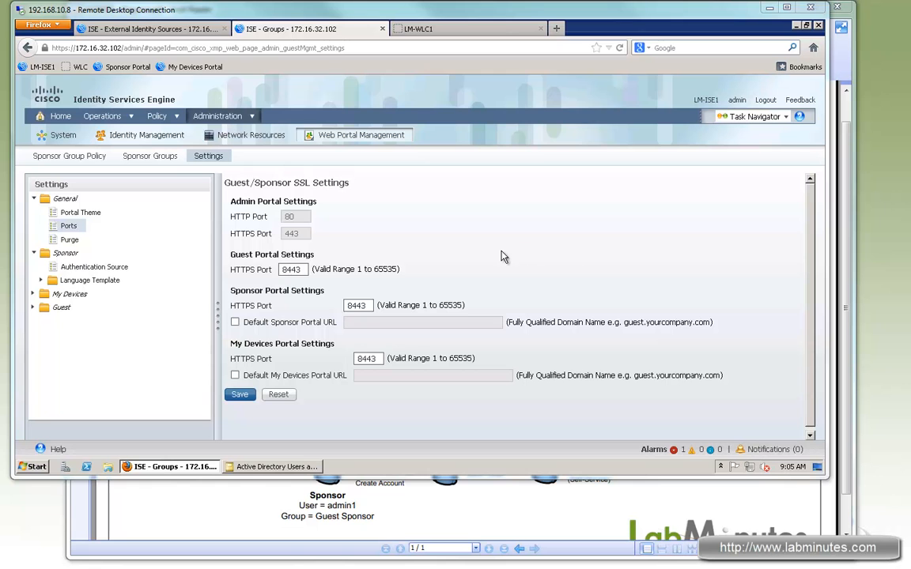
click(70, 269)
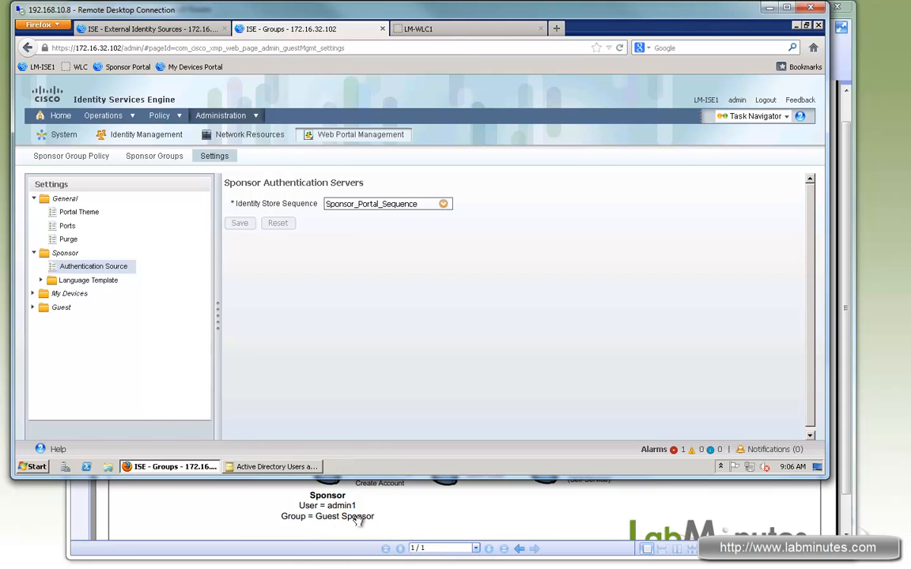
click(444, 205)
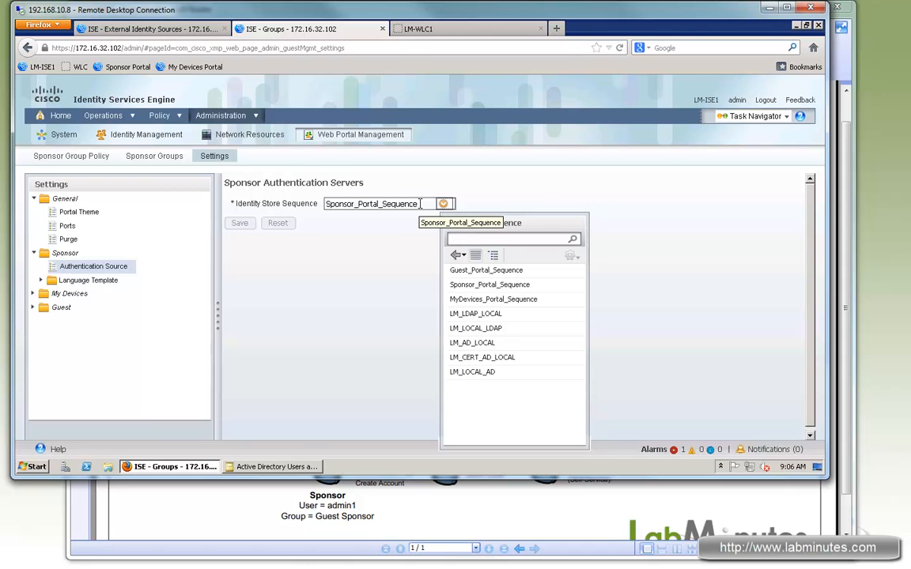
click(469, 344)
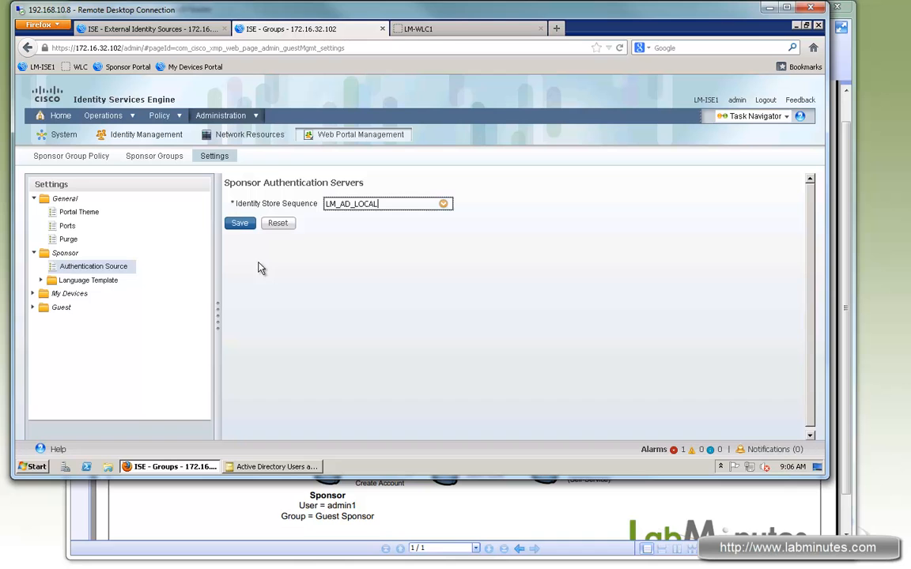
click(240, 224)
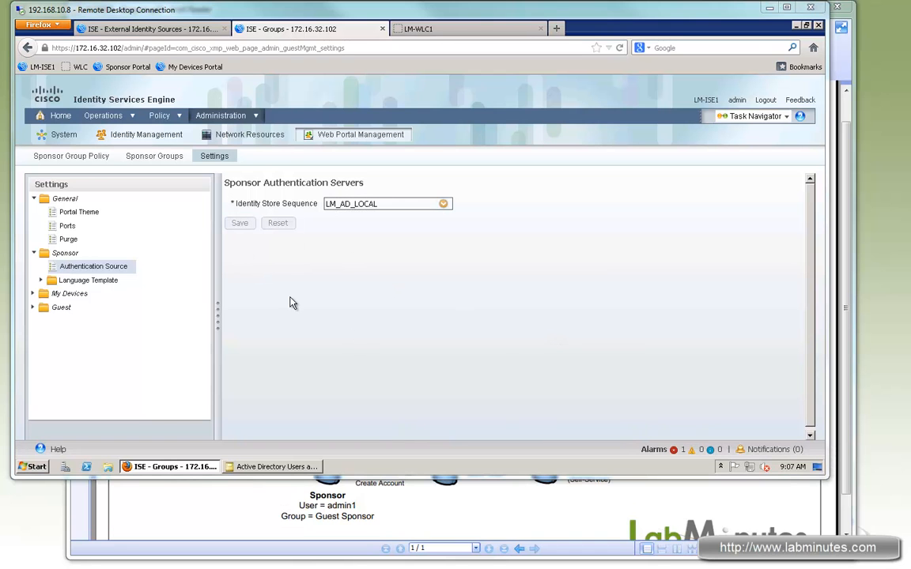
- Open the guest Details Policy and make the First Name and Last Name fields Mandatory
click(34, 306)
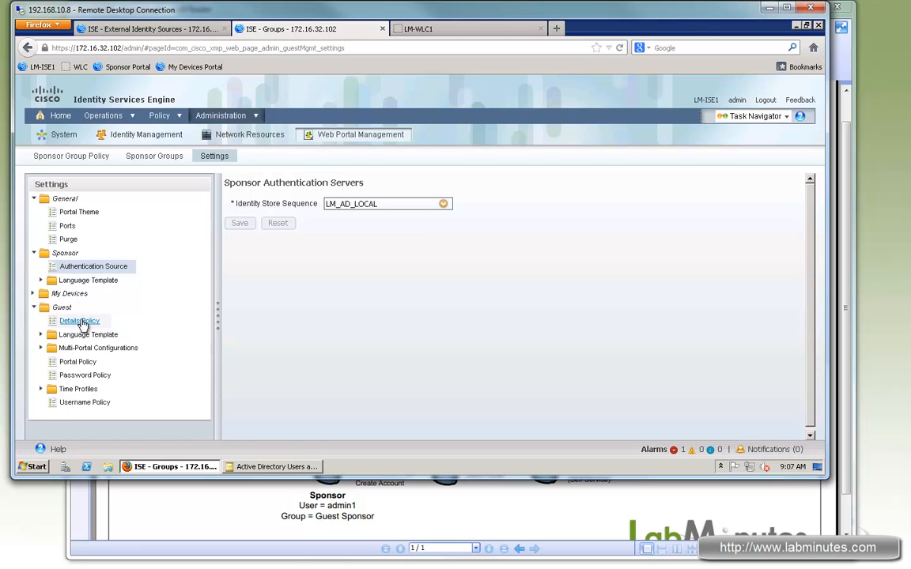
click(82, 322)
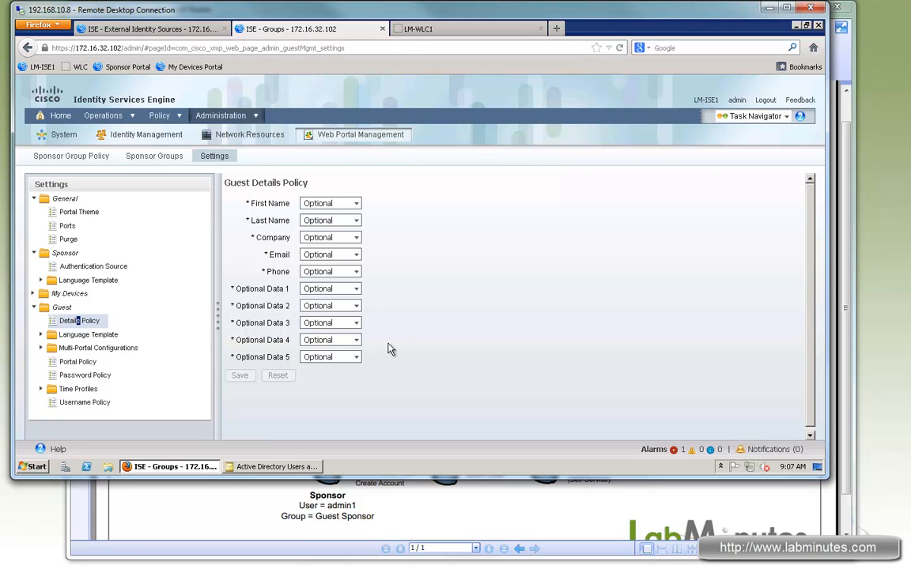
double_click(281, 205)
click(354, 205)
click(320, 216)
click(328, 221)
click(332, 233)
- Make the Company and Email fields Mandatory in the Guest Details Policy and save the policy
click(358, 238)
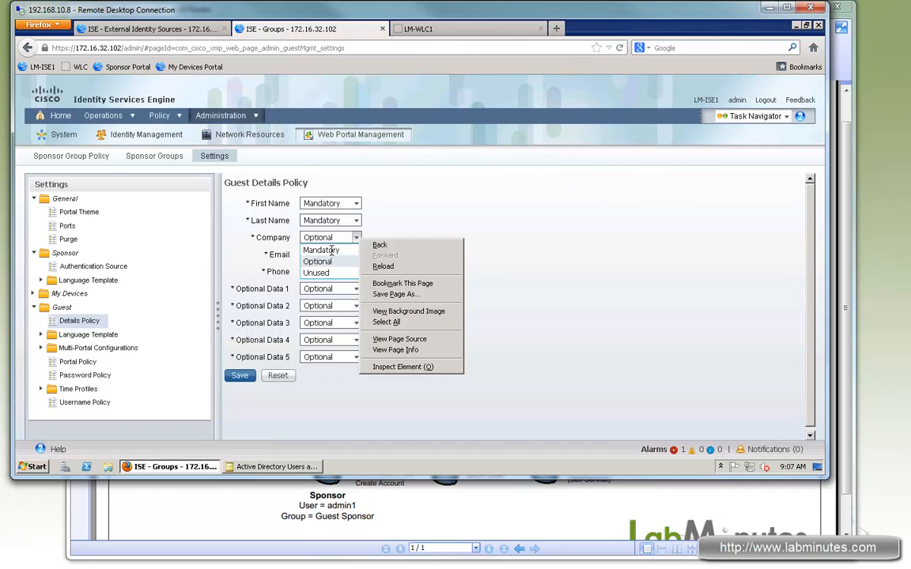
click(324, 249)
click(357, 257)
click(329, 266)
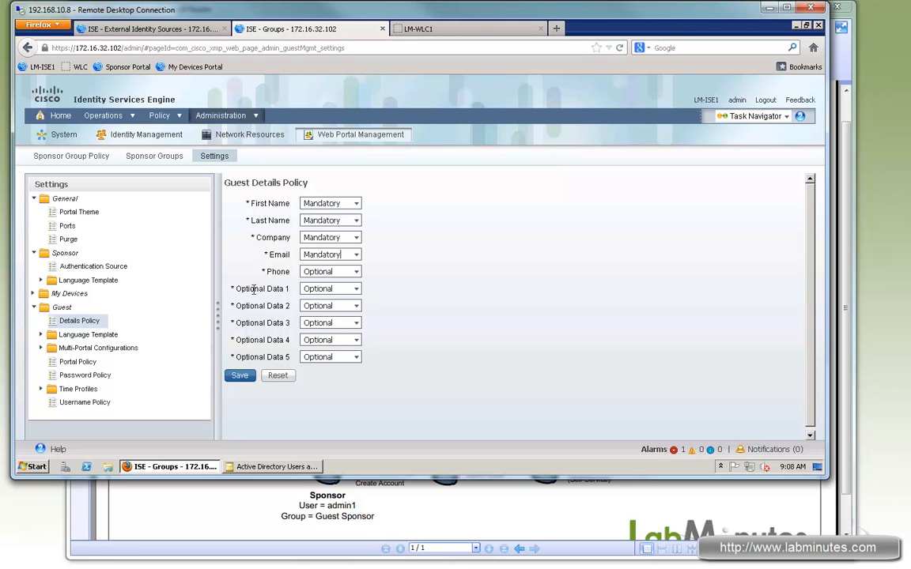
drag(249, 289, 246, 288)
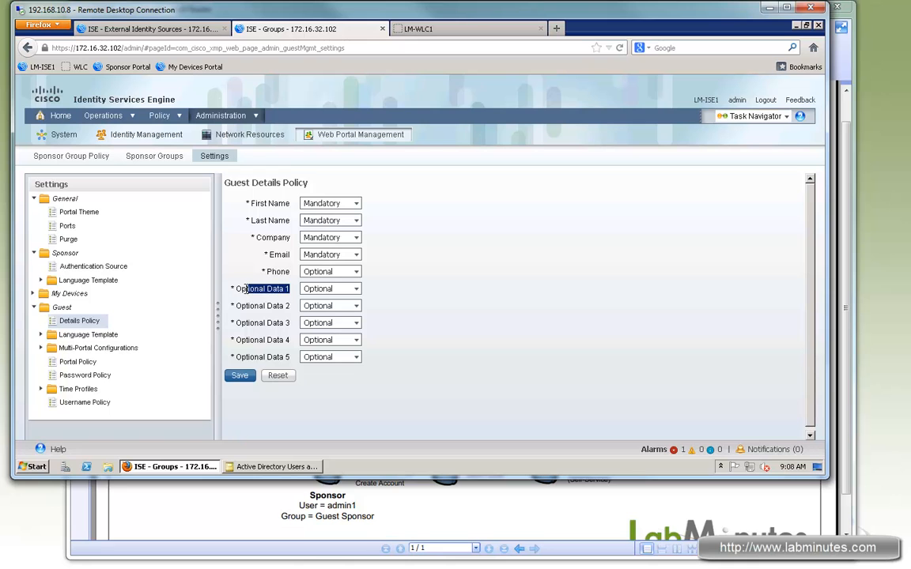
click(289, 303)
drag(239, 305, 249, 308)
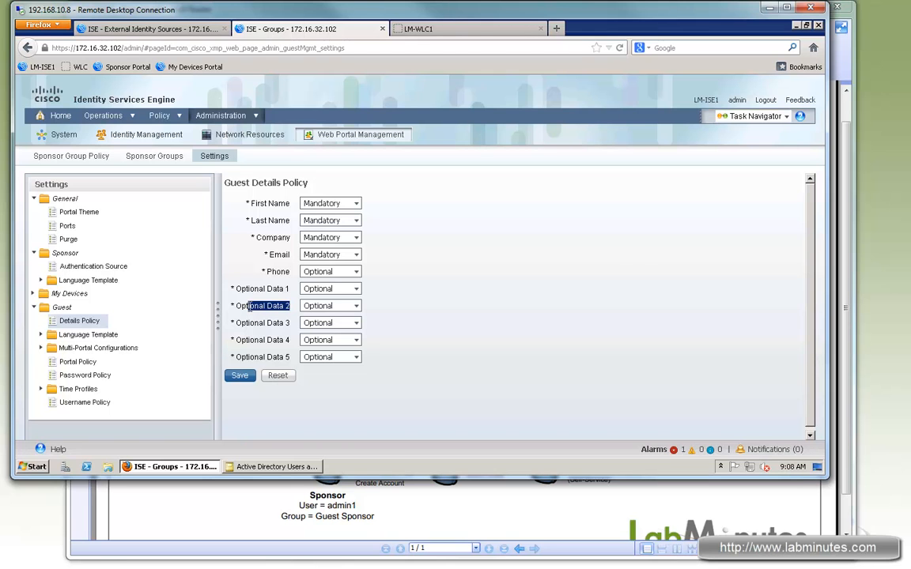
click(250, 375)
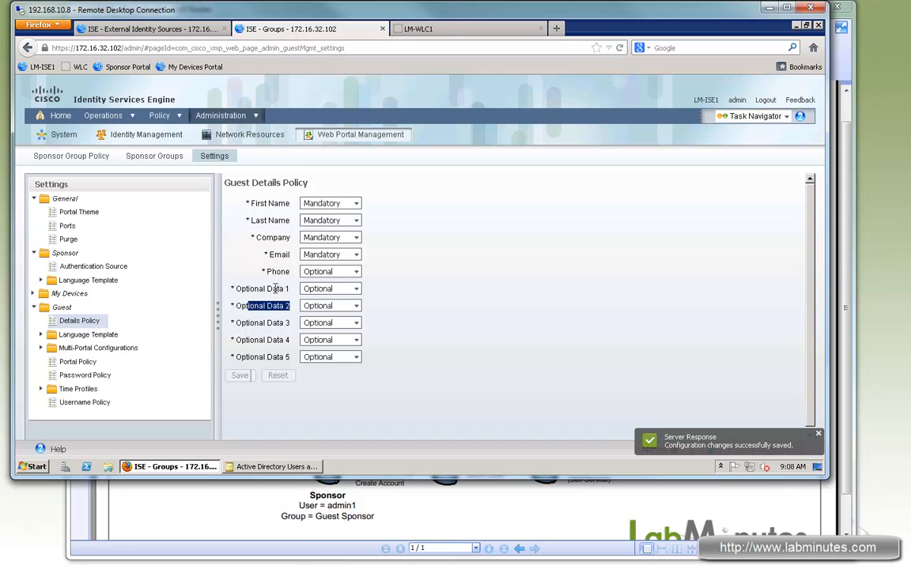
- Open the guest portal's English language template and look into its login page and self registration sections
drag(289, 289, 237, 290)
drag(289, 307, 248, 307)
click(42, 336)
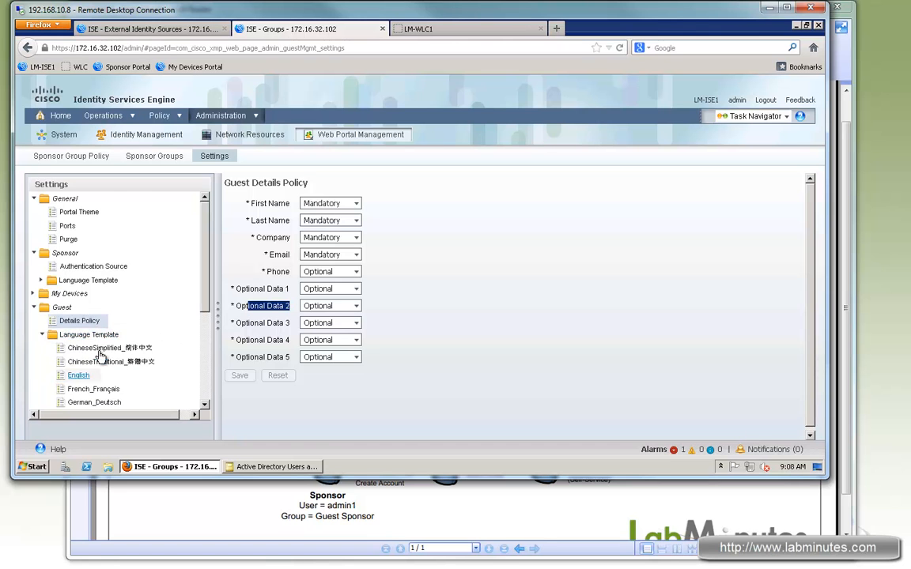
scroll(200, 322, down, 1)
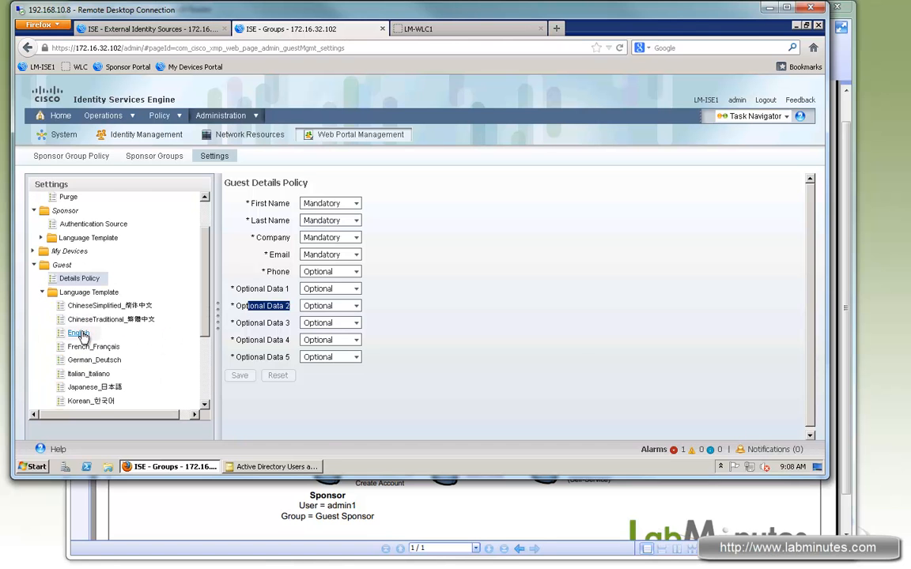
click(79, 333)
scroll(437, 273, down, 3)
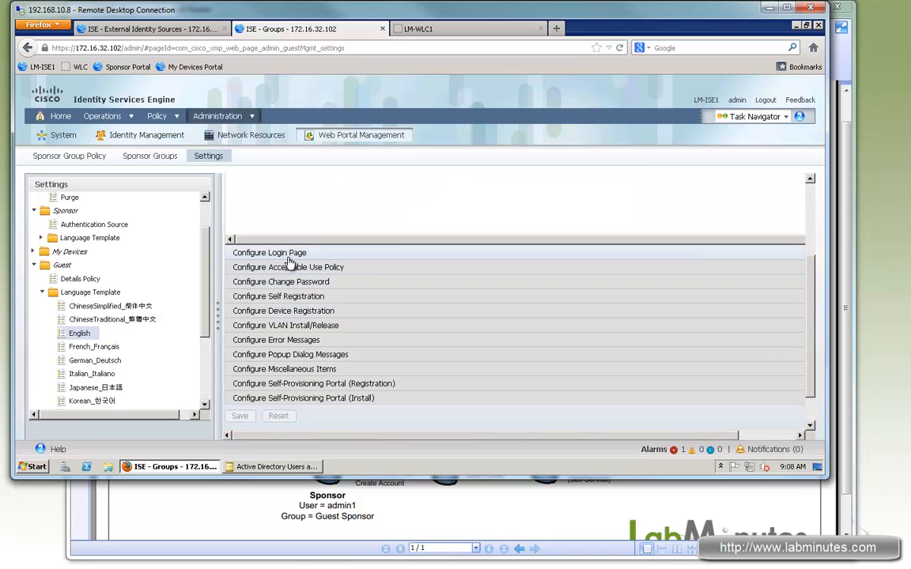
click(343, 253)
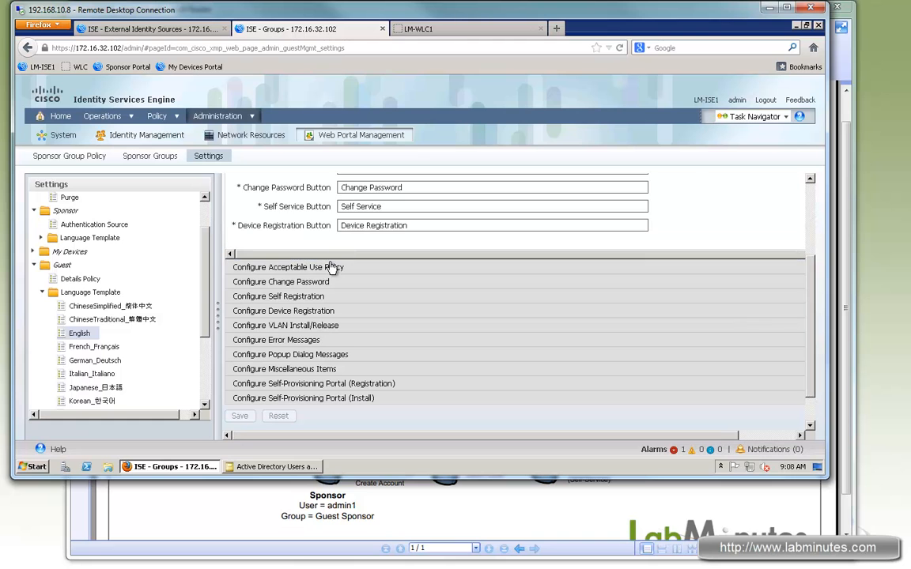
click(291, 297)
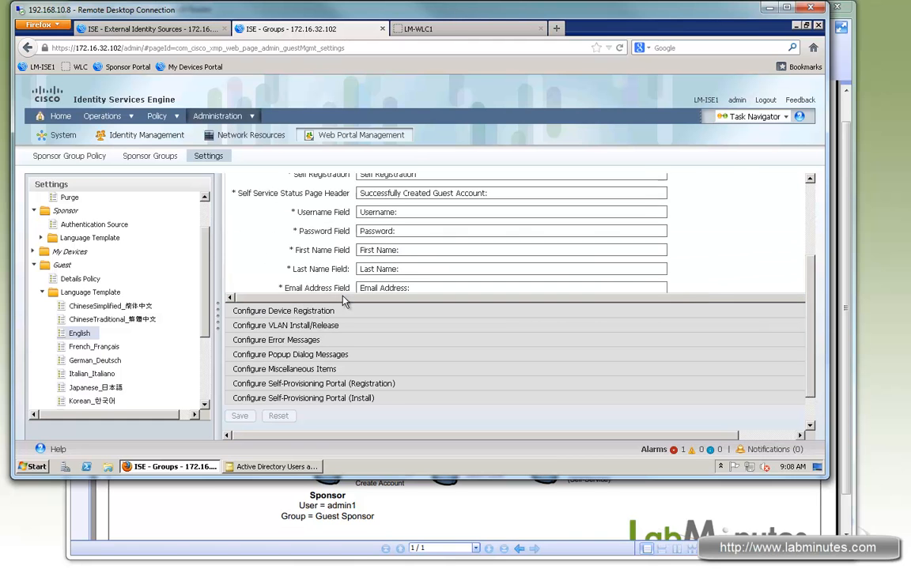
- Examine the Optional Data field labels in the template's self registration section, and collapse the guest language template list
drag(811, 366, 811, 314)
scroll(412, 287, down, 5)
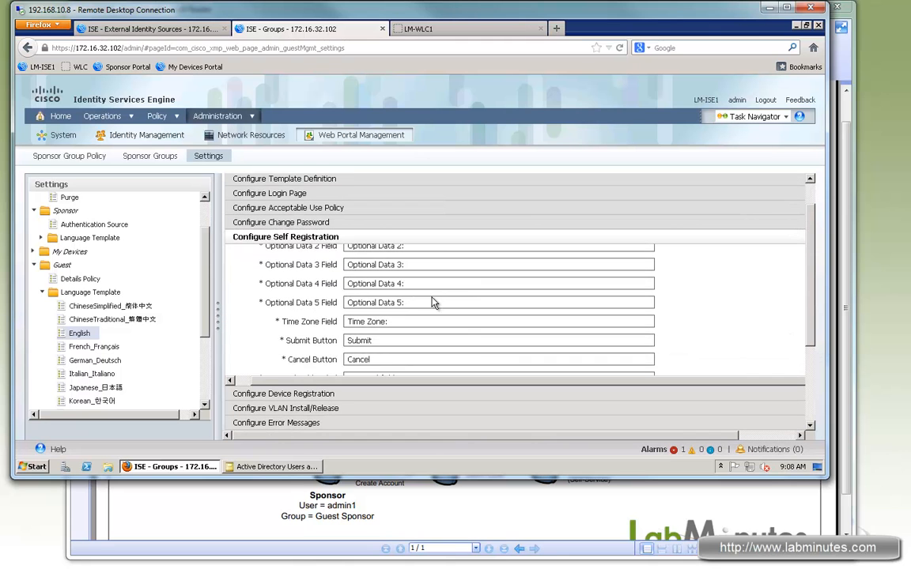
scroll(431, 301, up, 1)
triple_click(390, 255)
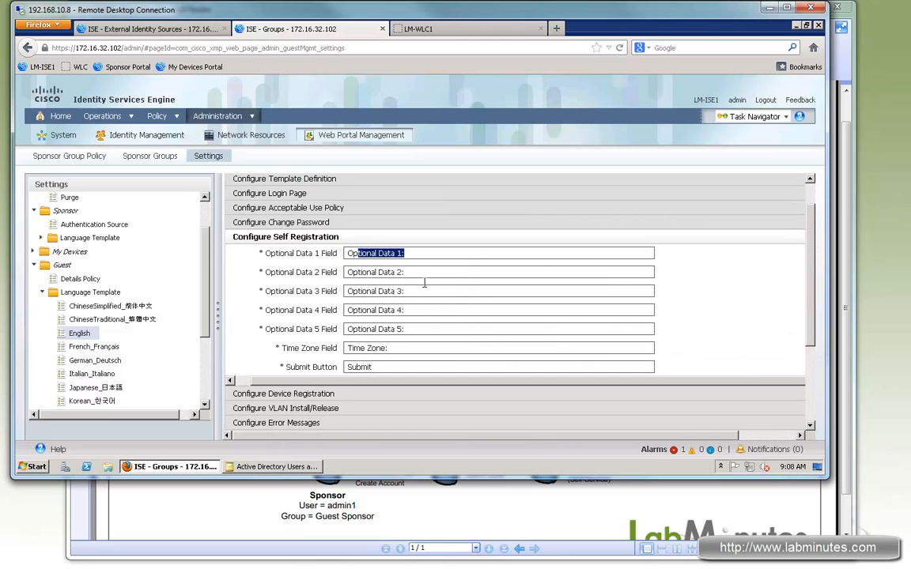
scroll(457, 309, up, 3)
scroll(421, 313, up, 3)
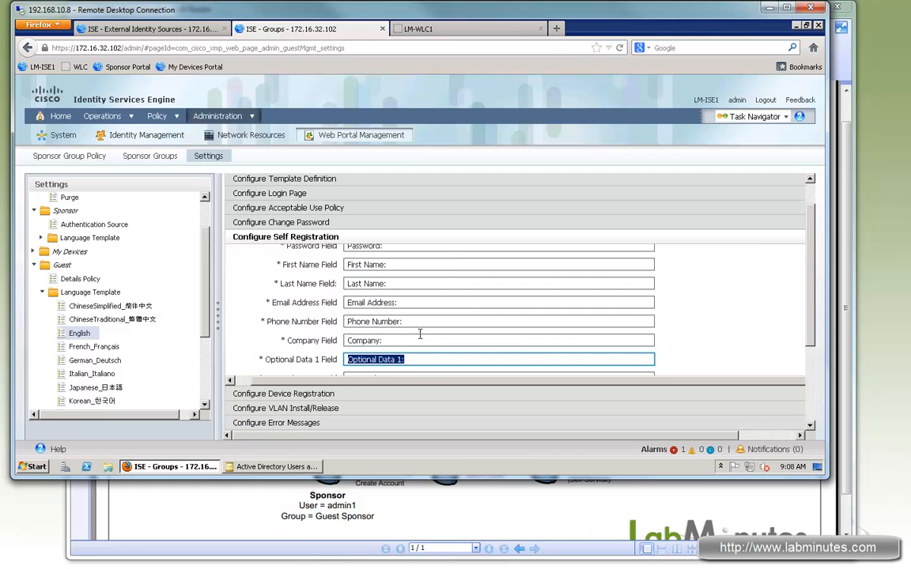
scroll(420, 333, down, 3)
drag(404, 306, 339, 306)
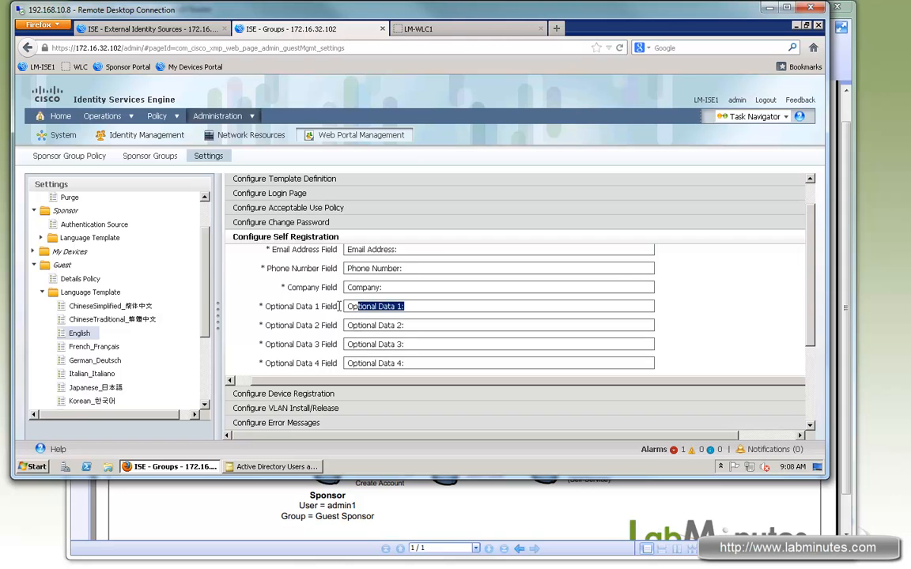
key(Tab)
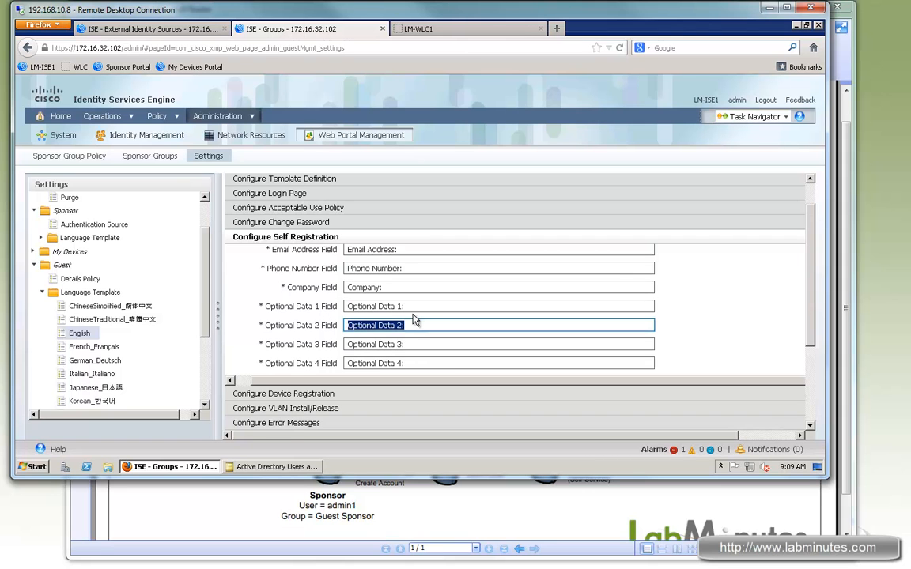
click(83, 292)
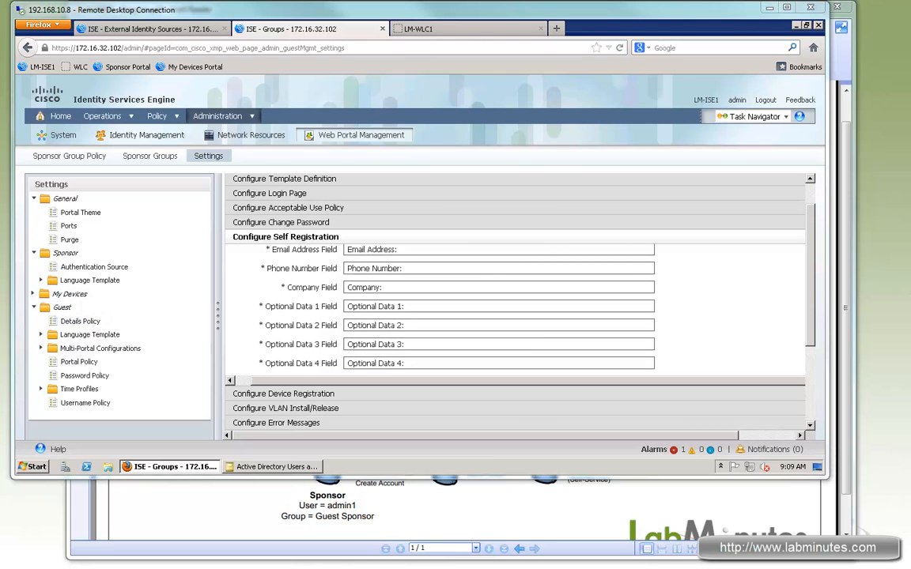
- Add a new guest multi-portal configuration named LM_GUEST_PORTAL
click(42, 349)
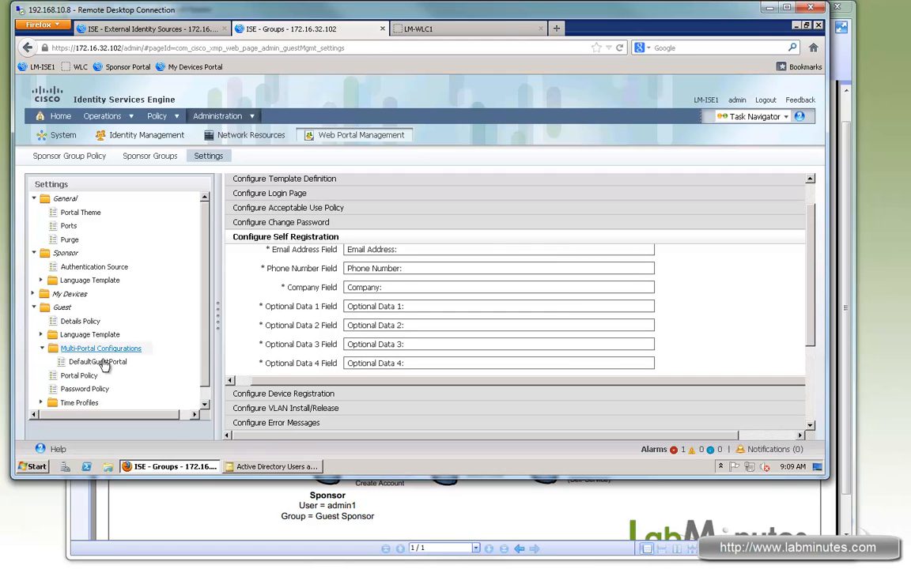
click(102, 349)
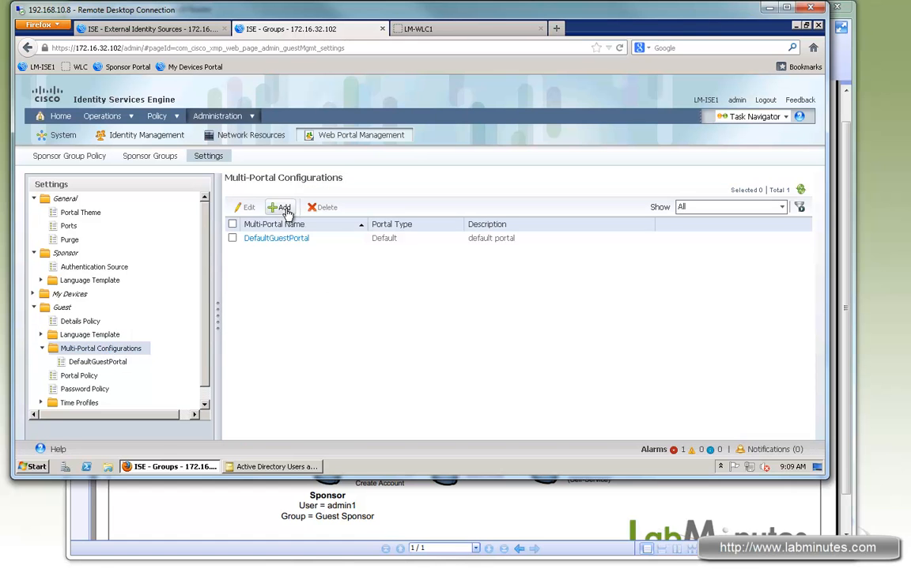
click(280, 207)
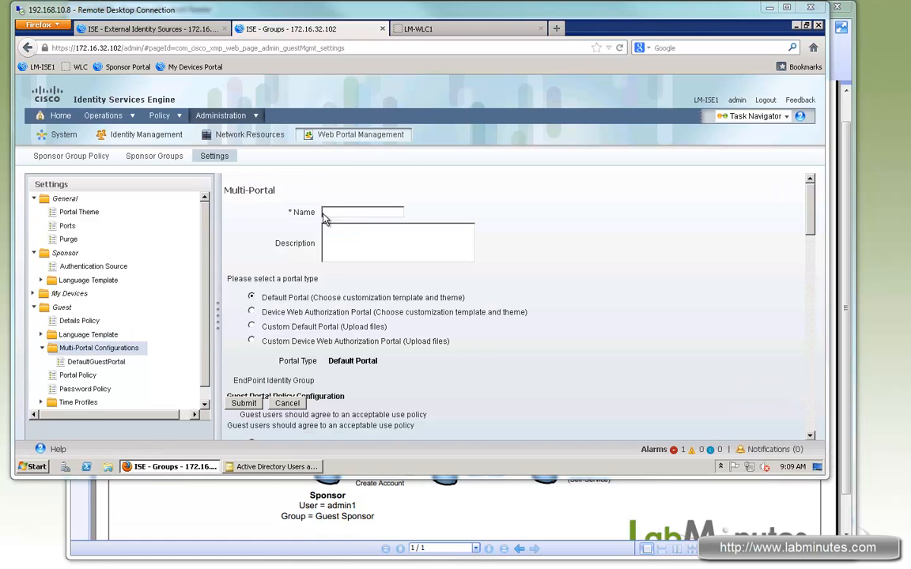
click(356, 255)
text(LM_G)
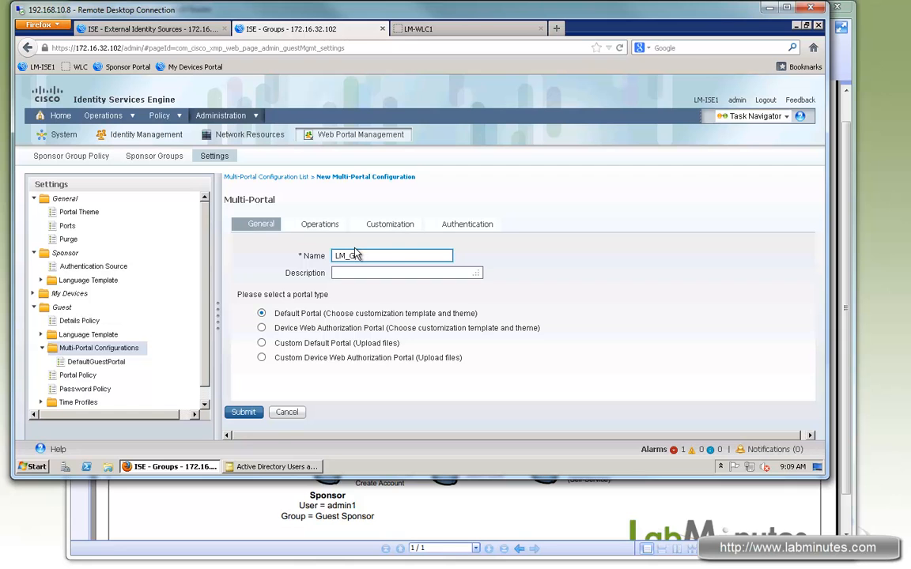
text(UEST_PORTAL-)
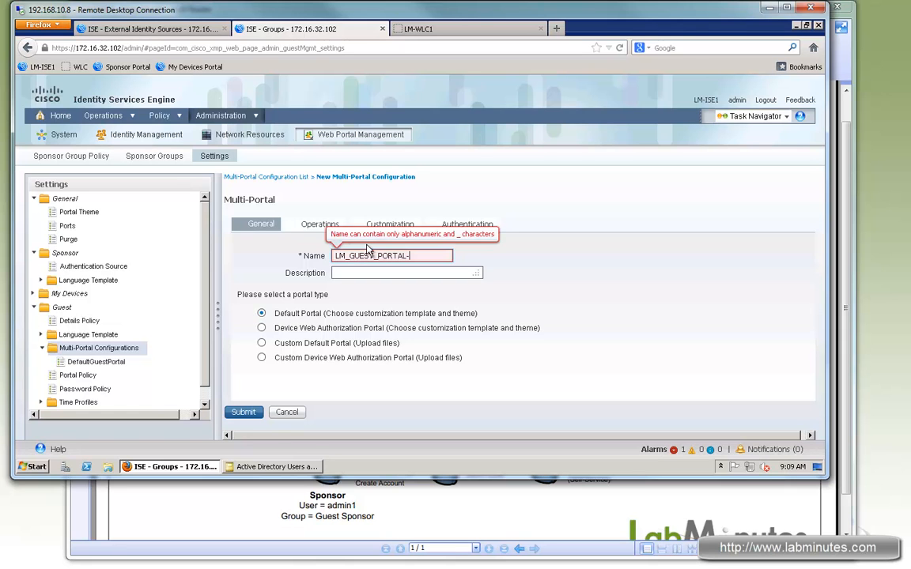
key(BackSpace)
text(_)
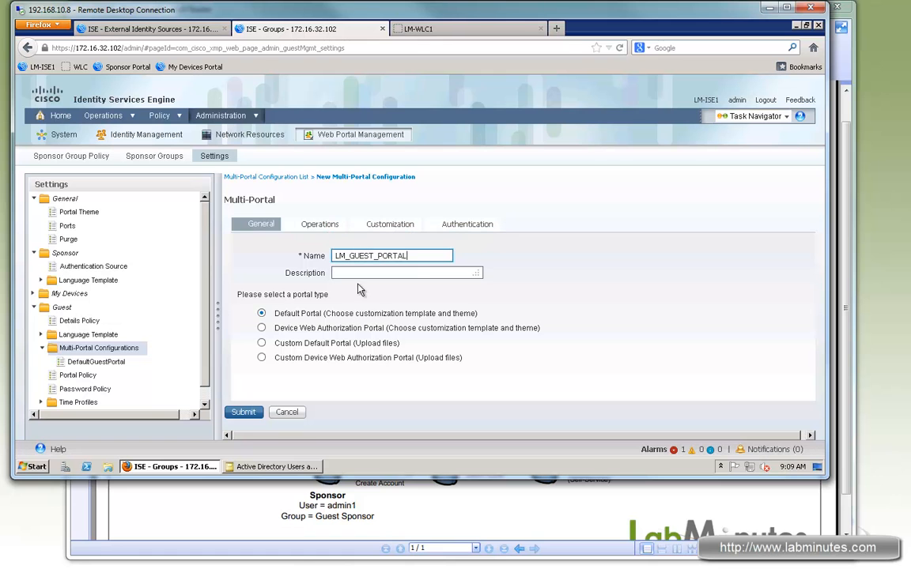
- In the new portal's operations settings, require acceptable use policy agreement at First Login and enable the self-provisioning flow
click(325, 225)
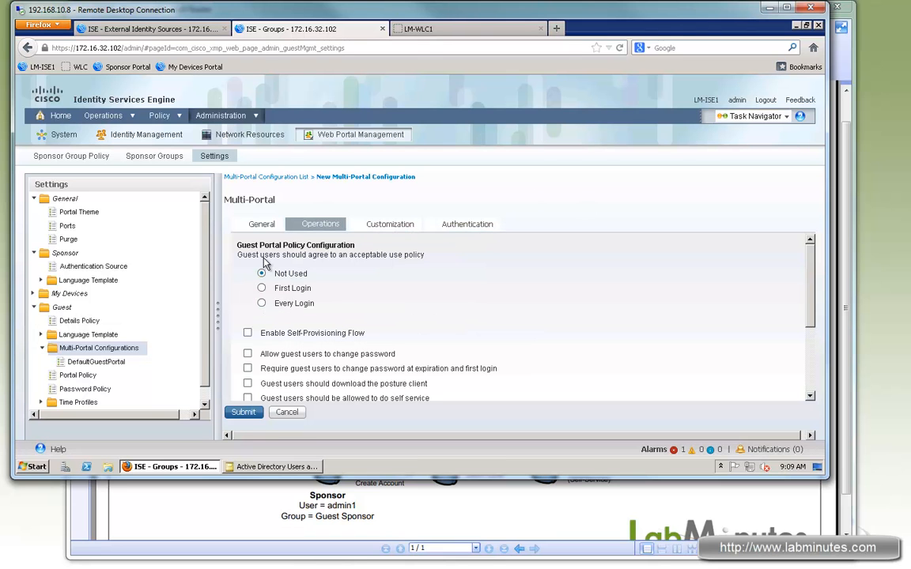
drag(295, 254, 403, 274)
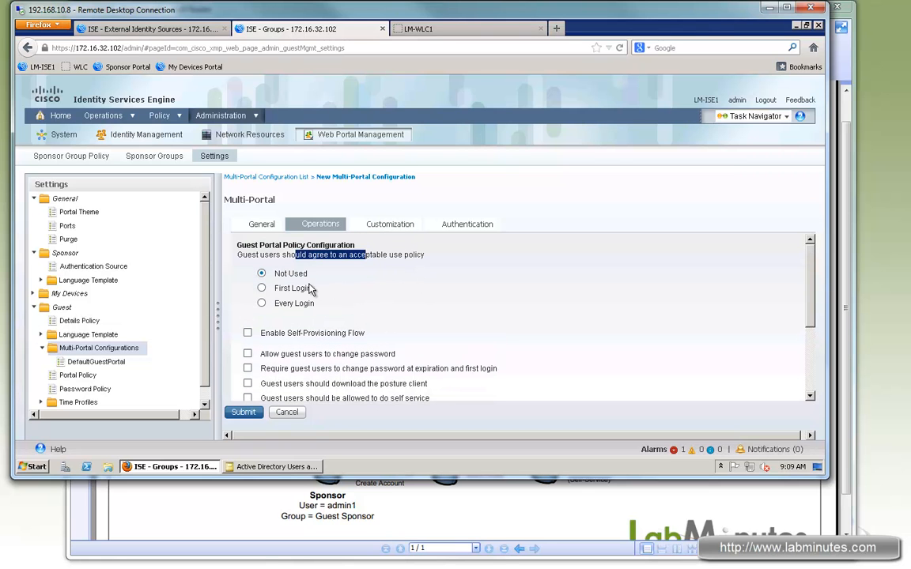
click(278, 290)
click(345, 332)
scroll(360, 321, down, 3)
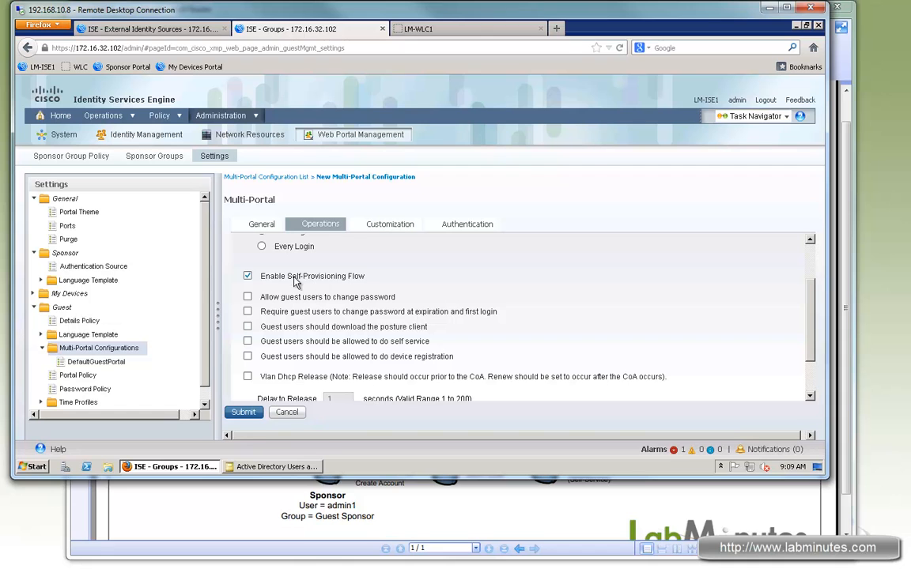
drag(274, 279, 339, 282)
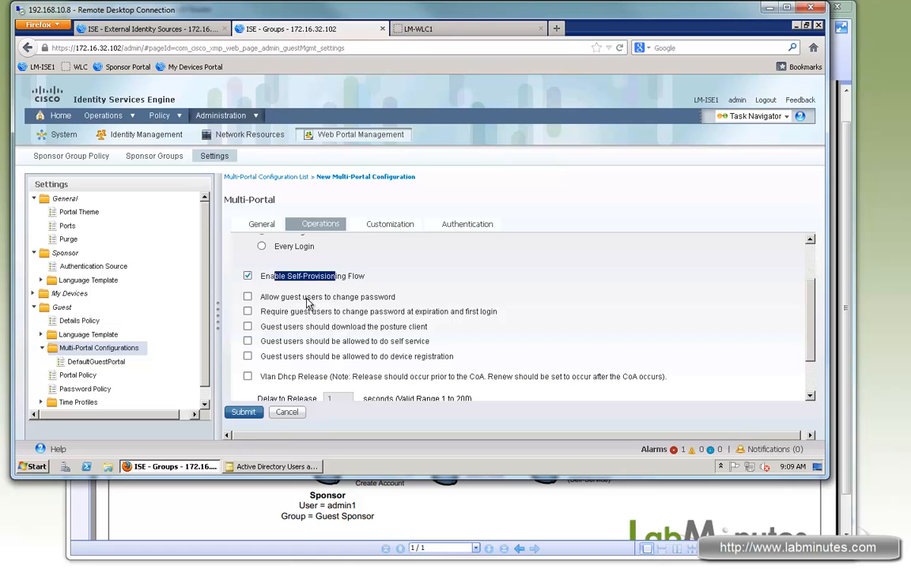
- Allow guest users to change their password in the new portal's policy configuration
drag(280, 298, 358, 298)
click(248, 298)
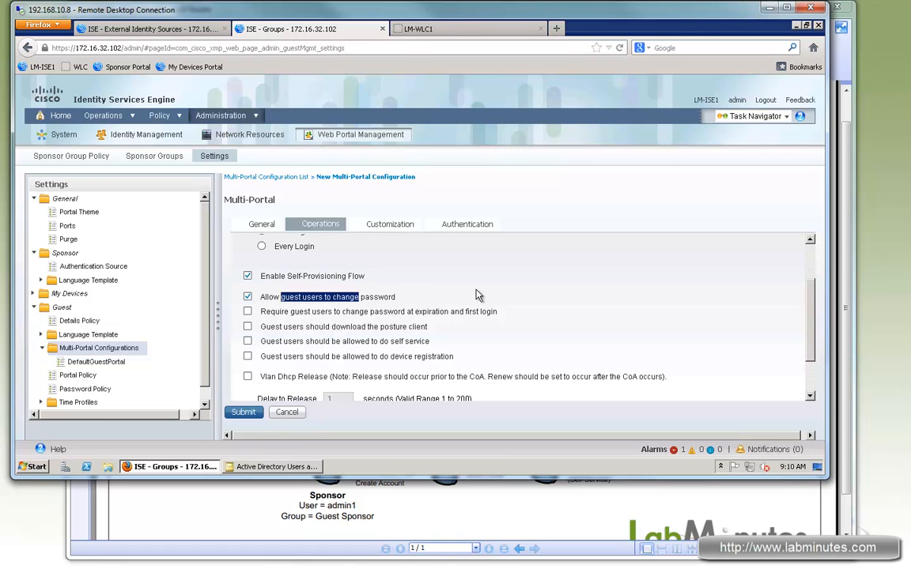
drag(378, 298, 316, 299)
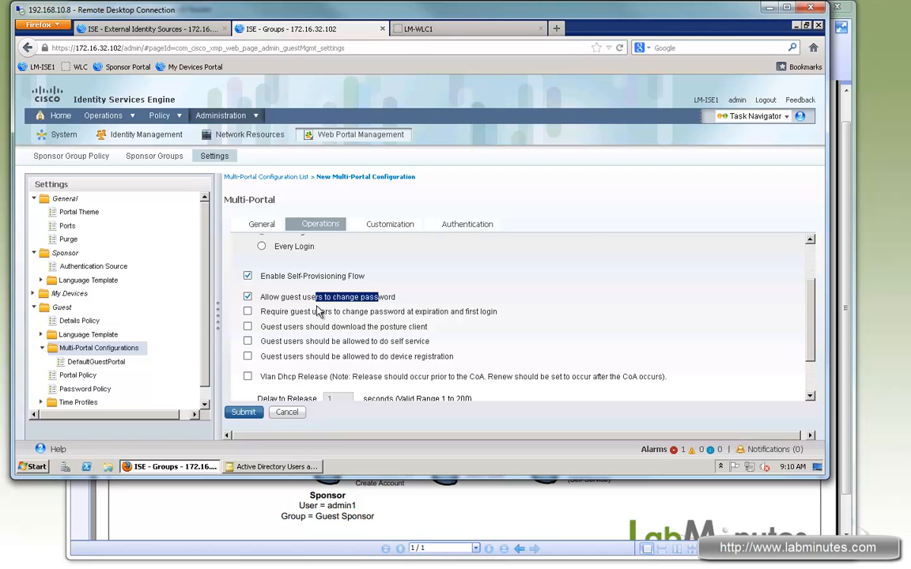
- Allow guest users to do self service in the new portal's operations settings
scroll(319, 310, down, 1)
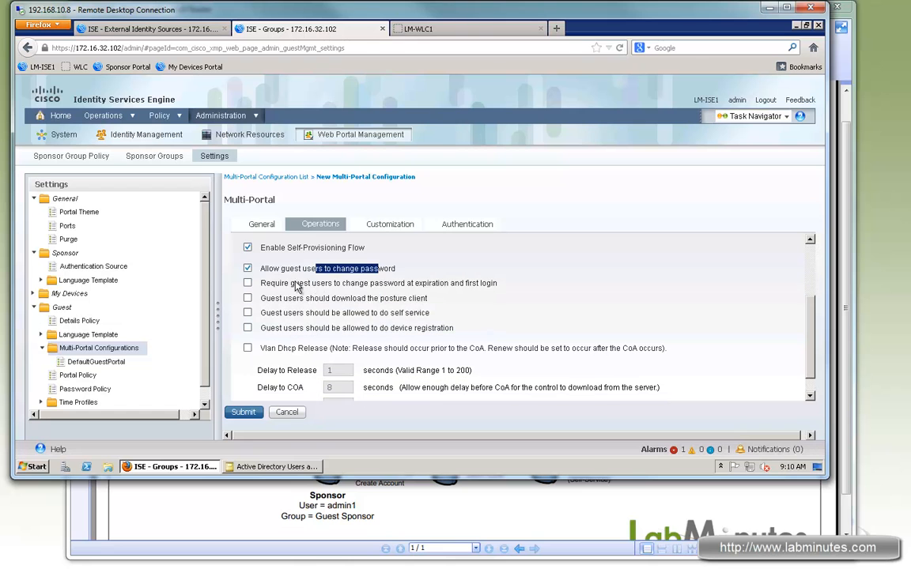
click(291, 319)
drag(291, 316, 282, 315)
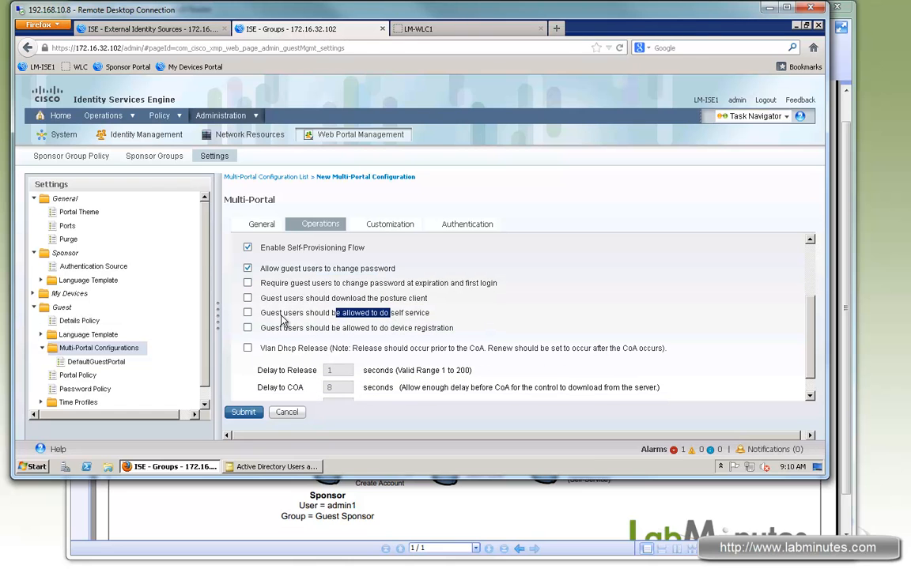
click(250, 312)
click(247, 313)
- Review the new portal's customization and authentication settings, and submit the portal configuration
click(401, 226)
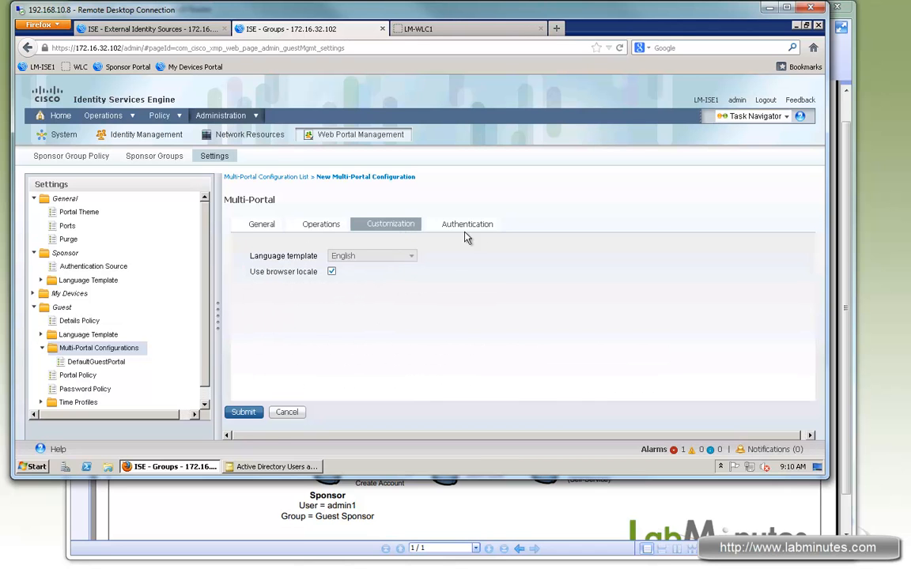
click(497, 227)
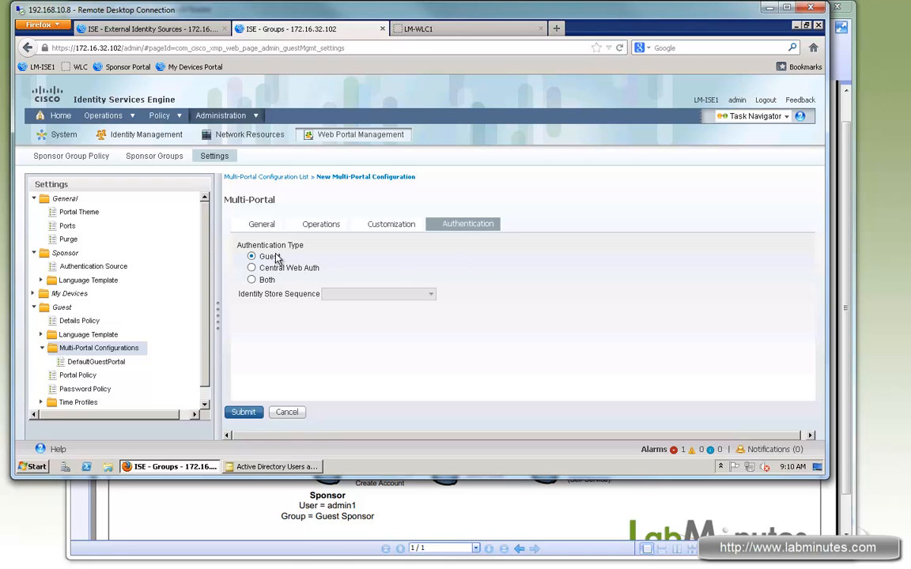
click(242, 412)
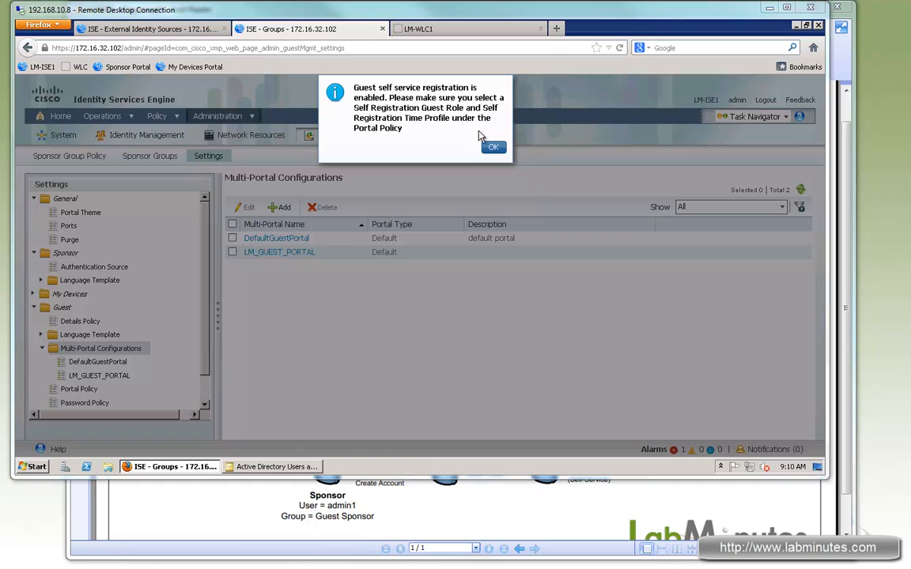
click(491, 150)
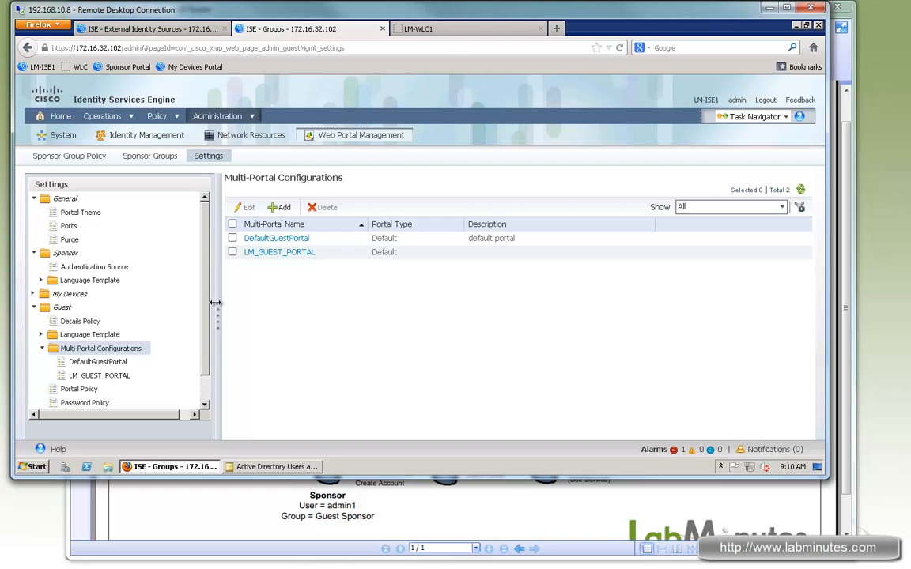
- Examine the guest portal policy's self registration role, time profile, login failure limit, device registration limit and password expiration settings
scroll(204, 357, down, 1)
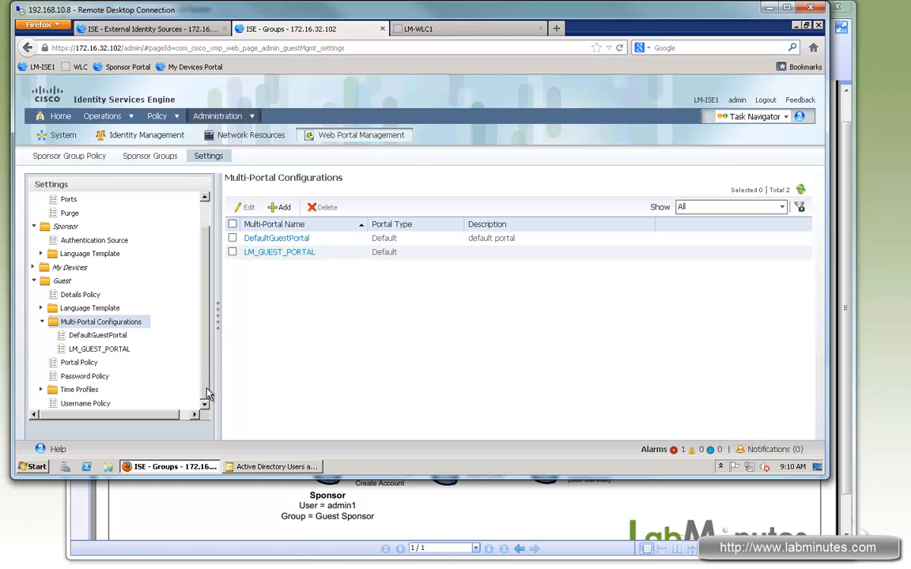
click(80, 363)
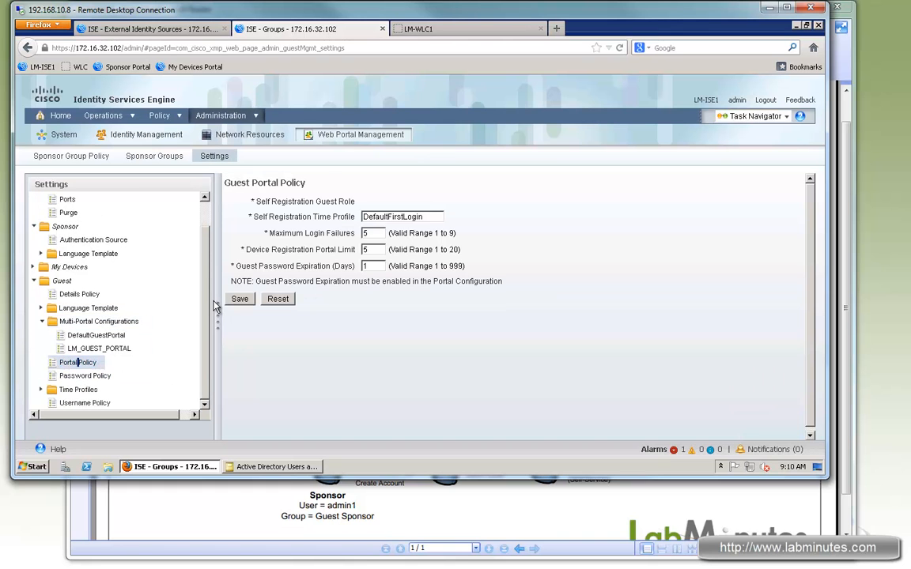
drag(336, 209, 270, 212)
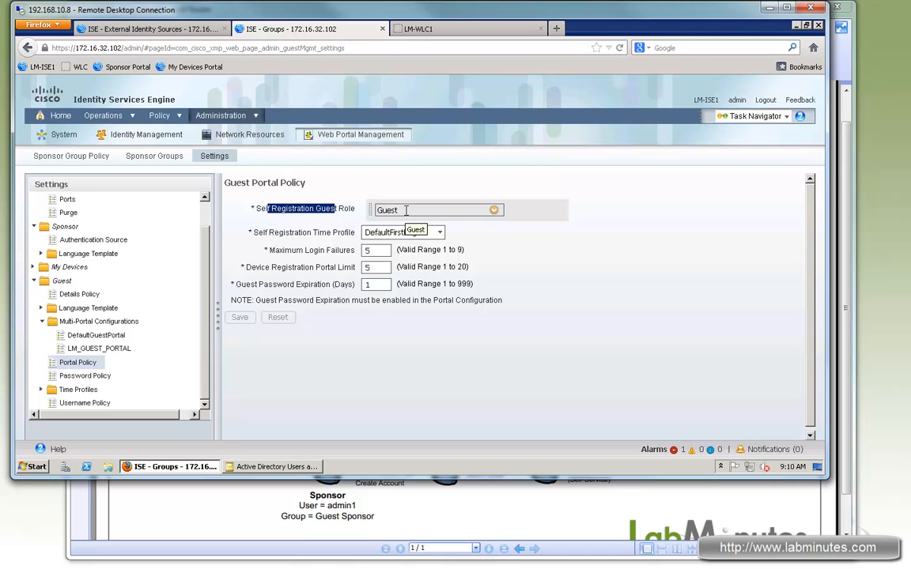
click(366, 207)
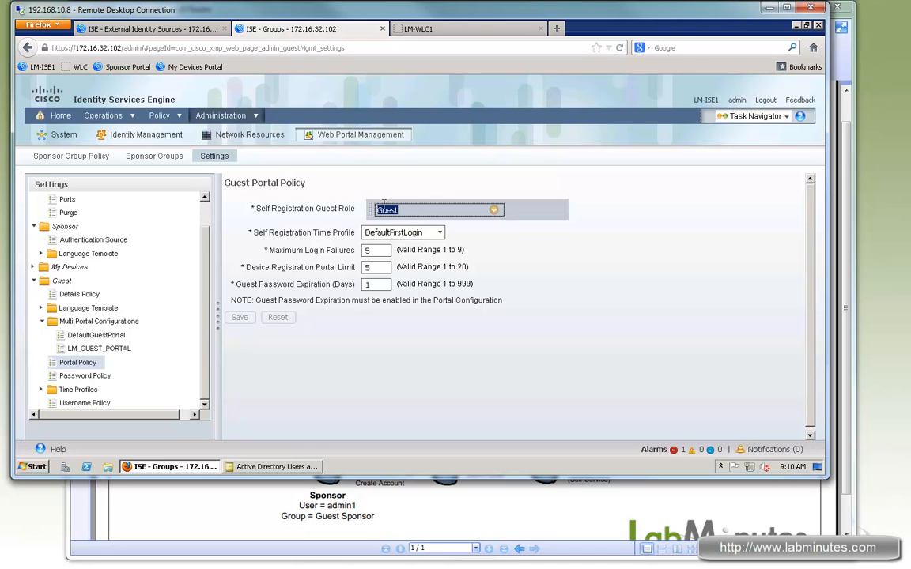
double_click(324, 233)
drag(343, 234, 278, 234)
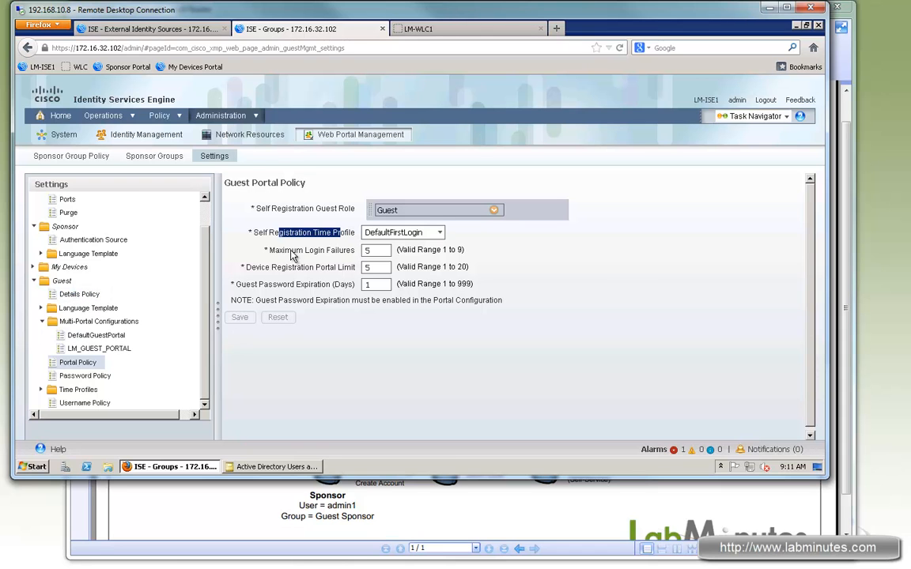
drag(344, 251, 282, 255)
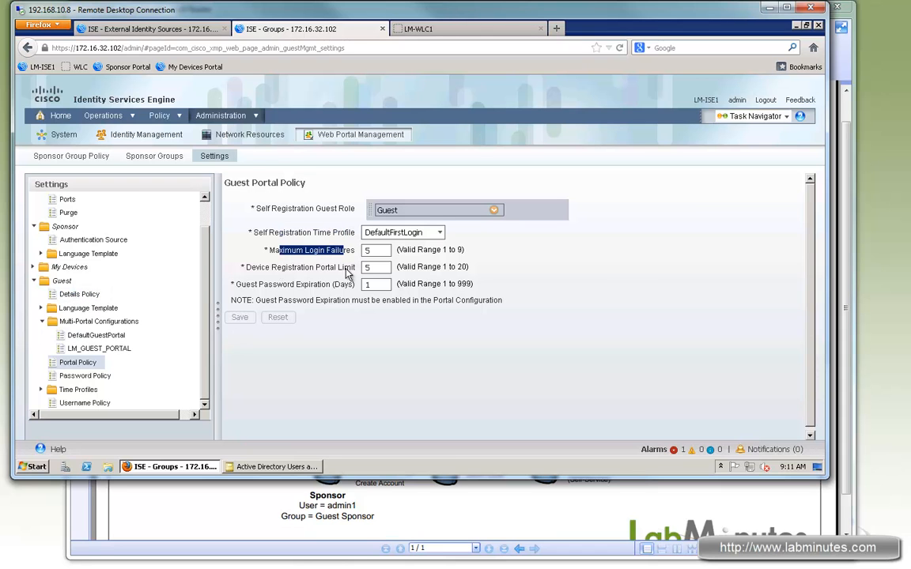
drag(342, 268, 263, 274)
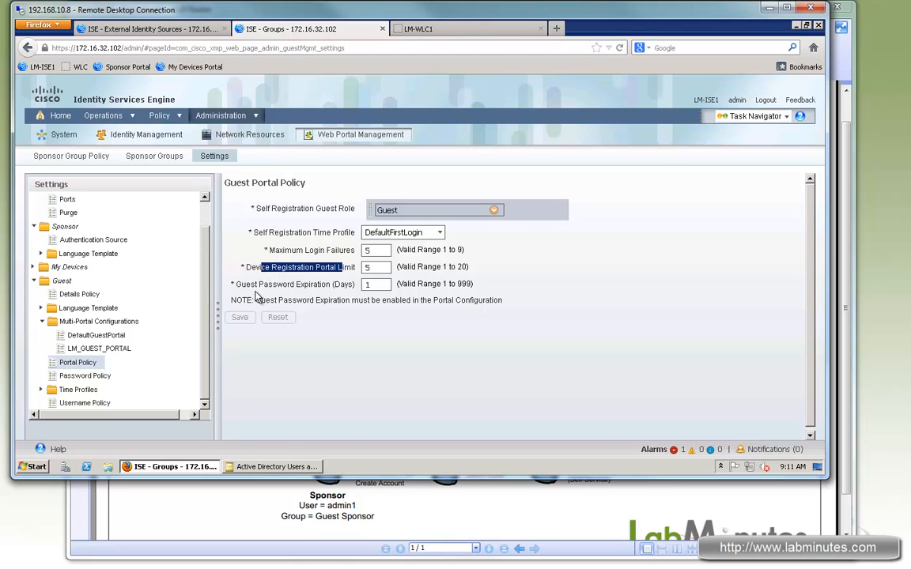
drag(341, 286, 238, 286)
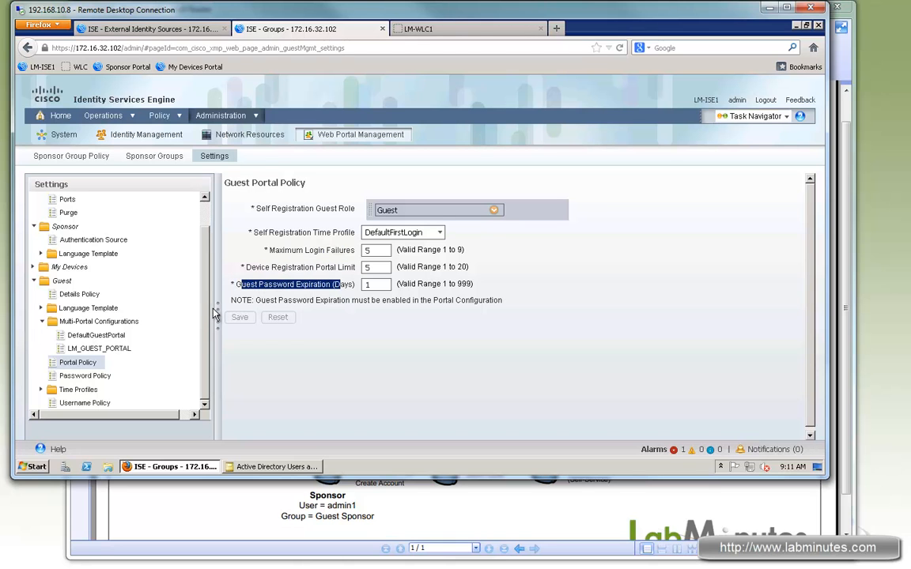
- Examine the alphabetic and numeric character requirements in the guest password policy
click(83, 376)
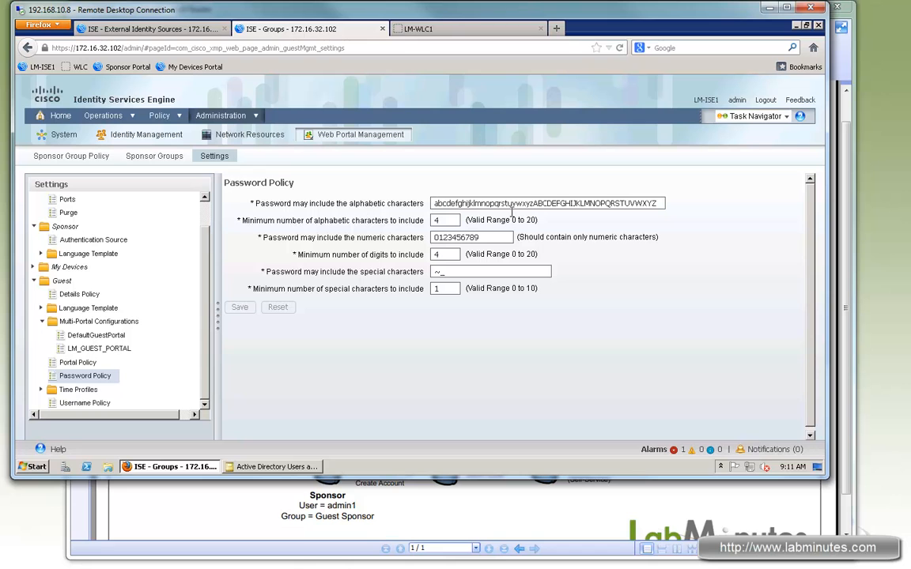
drag(317, 204, 369, 205)
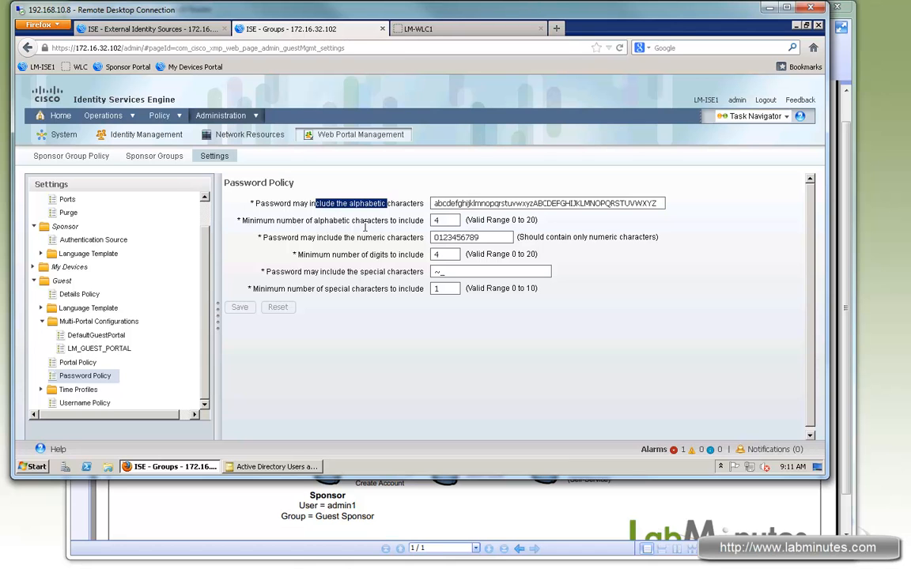
drag(309, 236, 301, 237)
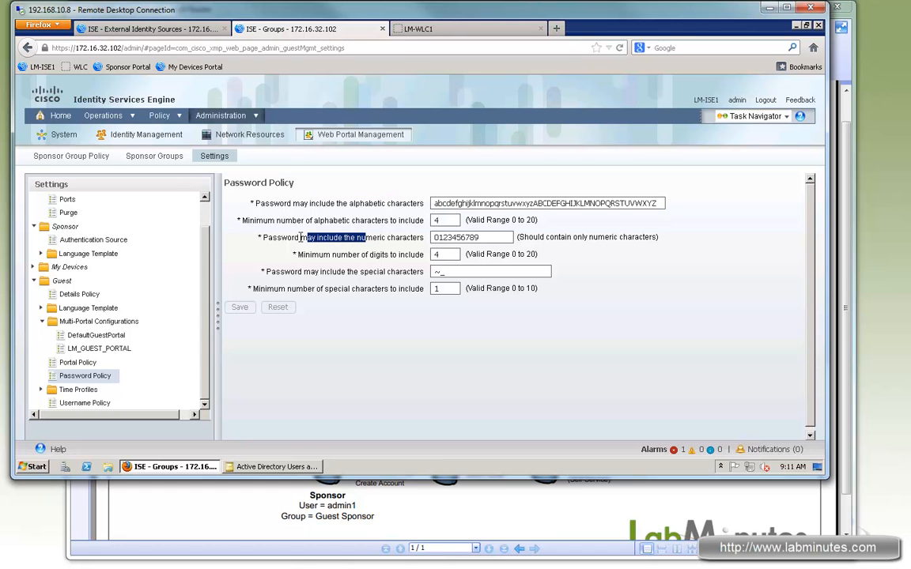
- Add a new guest time profile named LM_1DAY
click(73, 391)
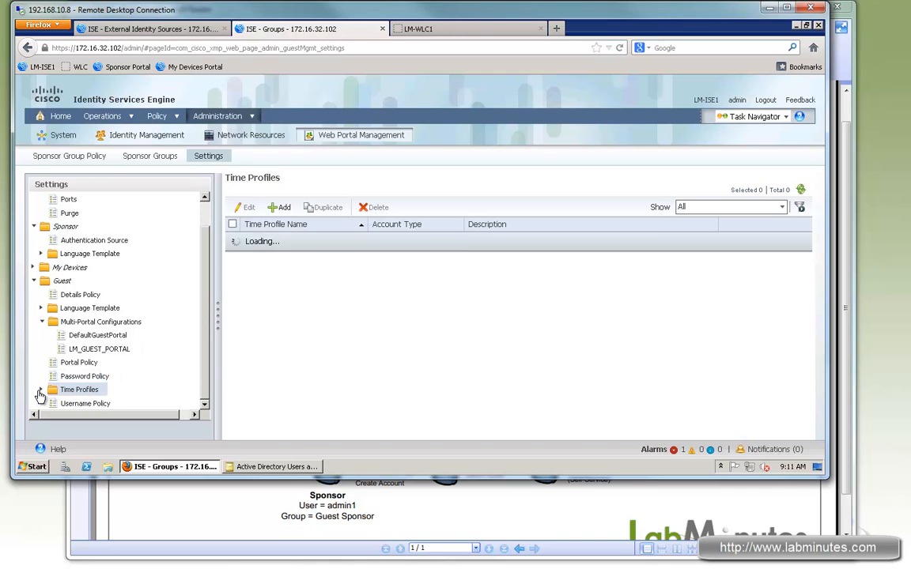
click(40, 389)
scroll(203, 400, down, 1)
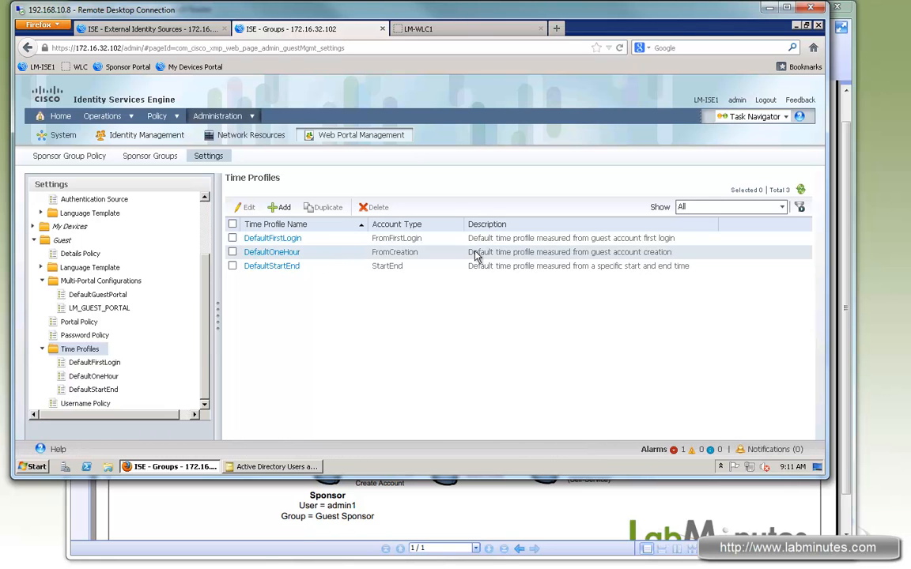
click(282, 208)
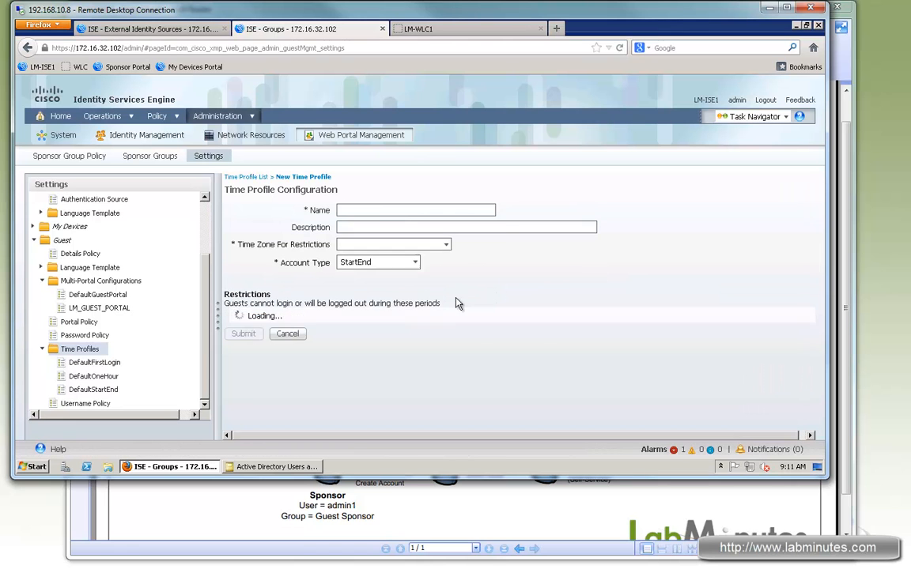
click(366, 210)
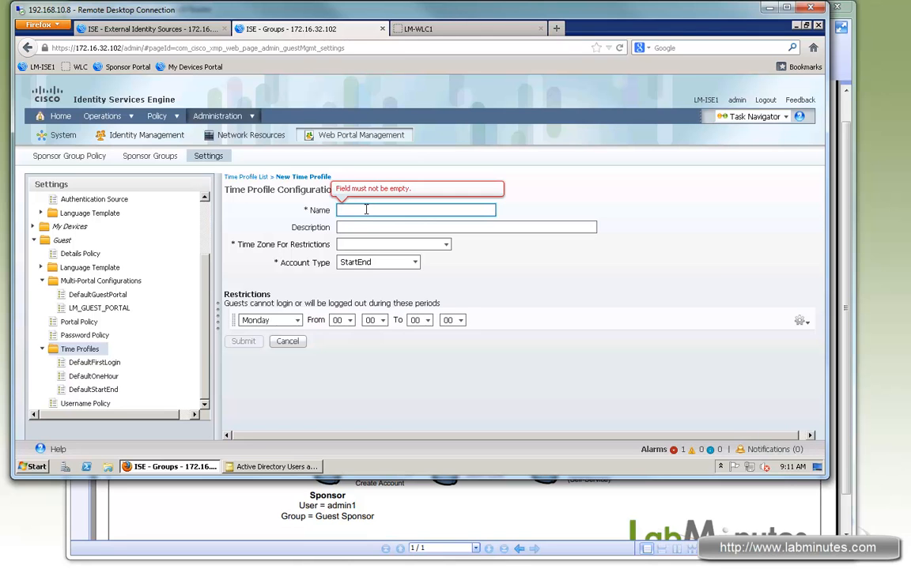
text(LM_1DAY)
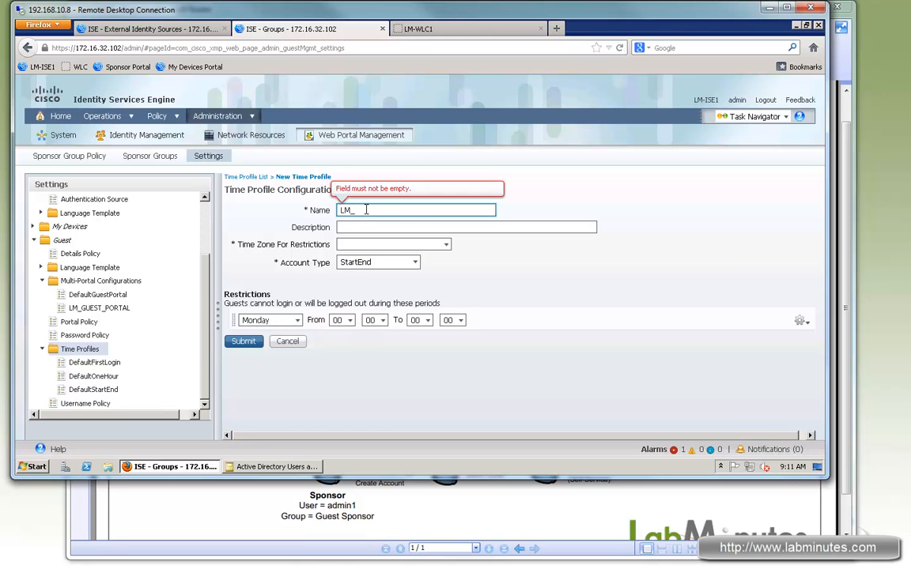
- Set the LM_1DAY profile's time zone for restrictions to US/Pacific
click(447, 248)
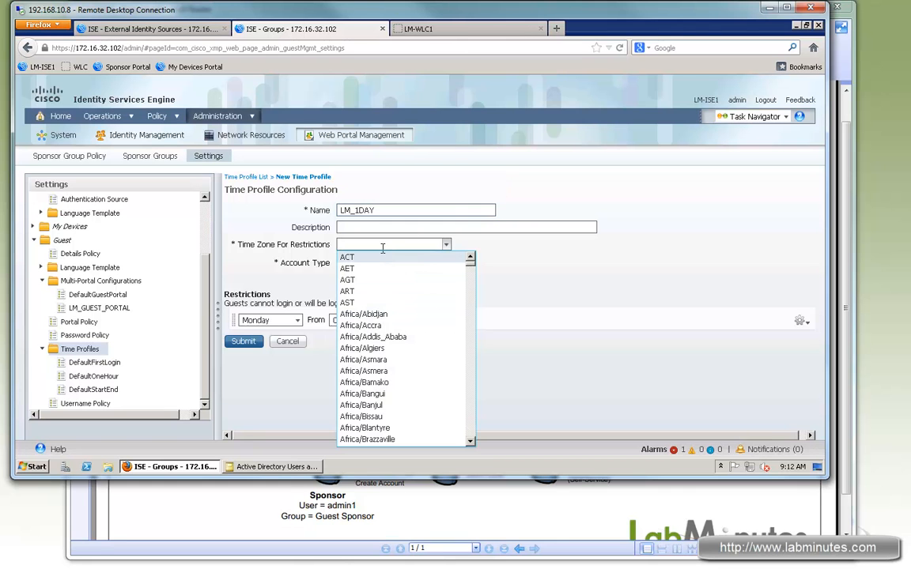
text(uc/)
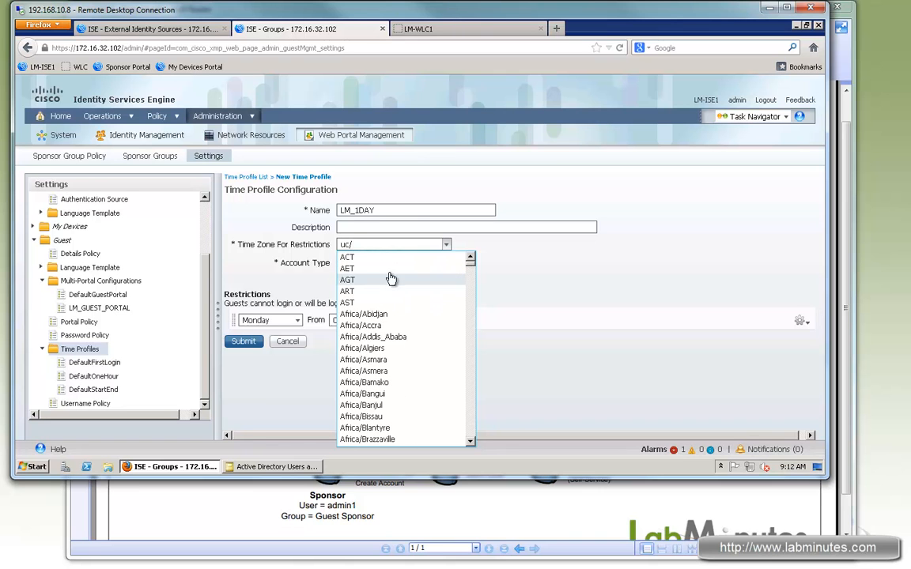
key(BackSpace)
key(BackSpace)
text(s/)
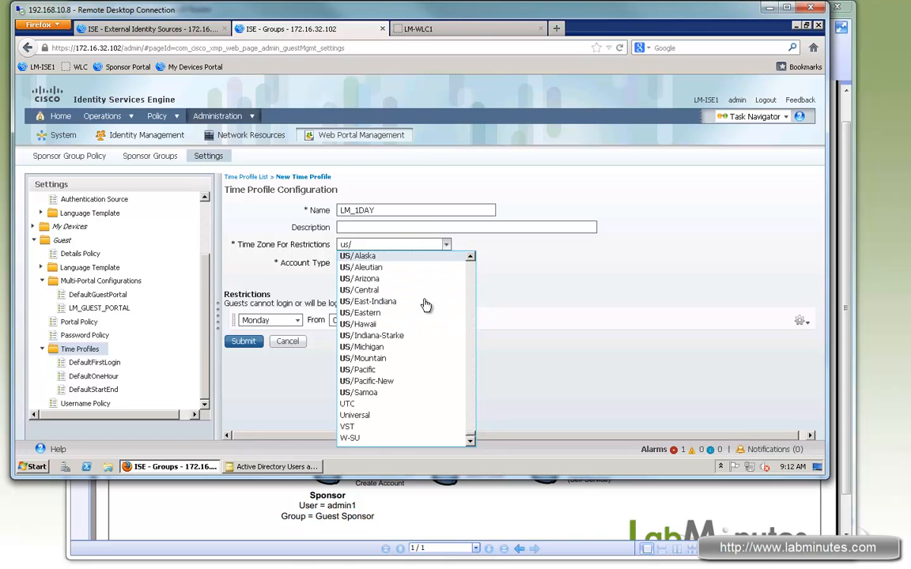
click(419, 369)
- Set the LM_1DAY profile's account type to FromFirstLogin with a duration of 1 Days, and submit it
click(415, 263)
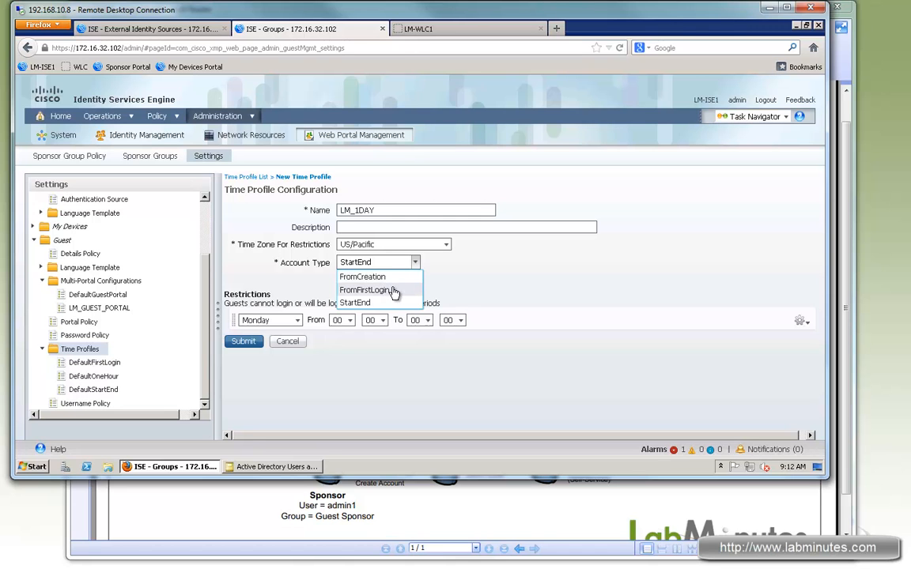
click(390, 291)
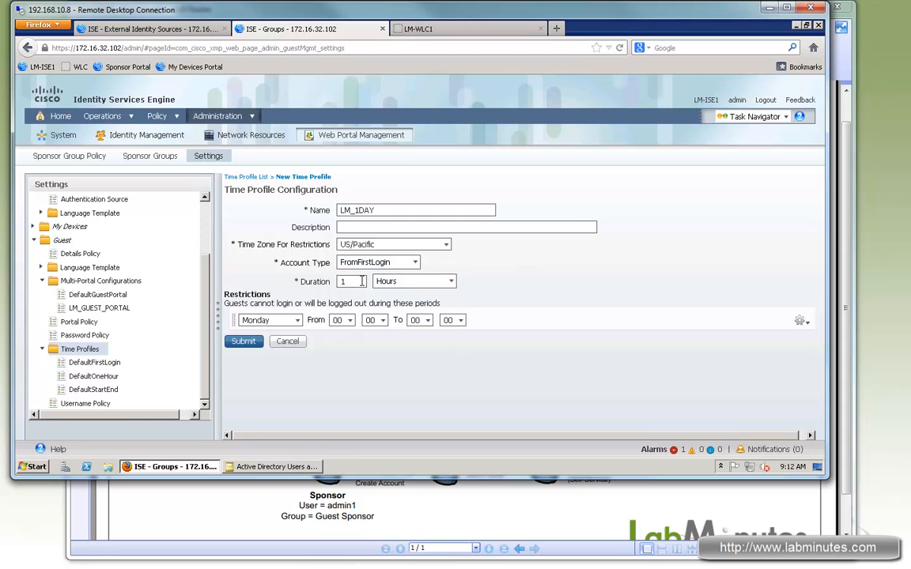
click(451, 283)
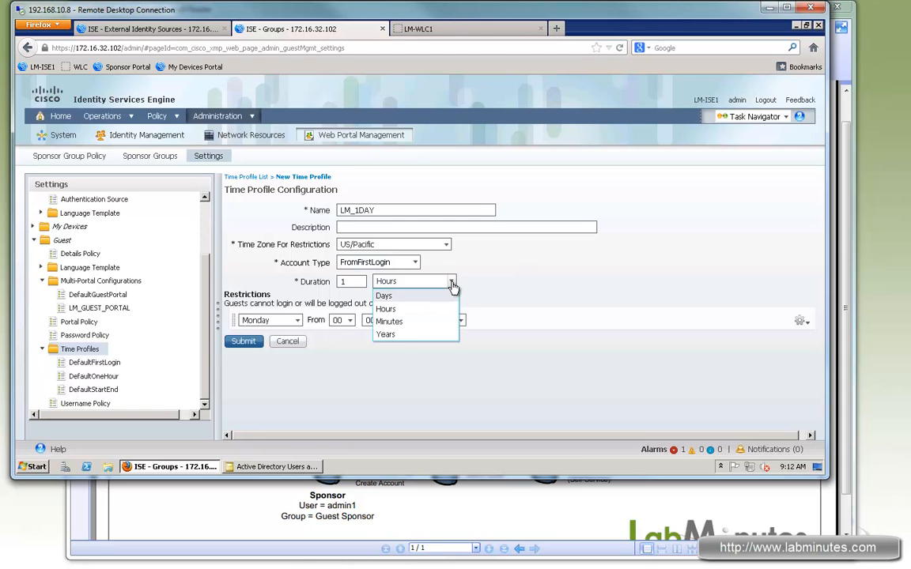
click(385, 296)
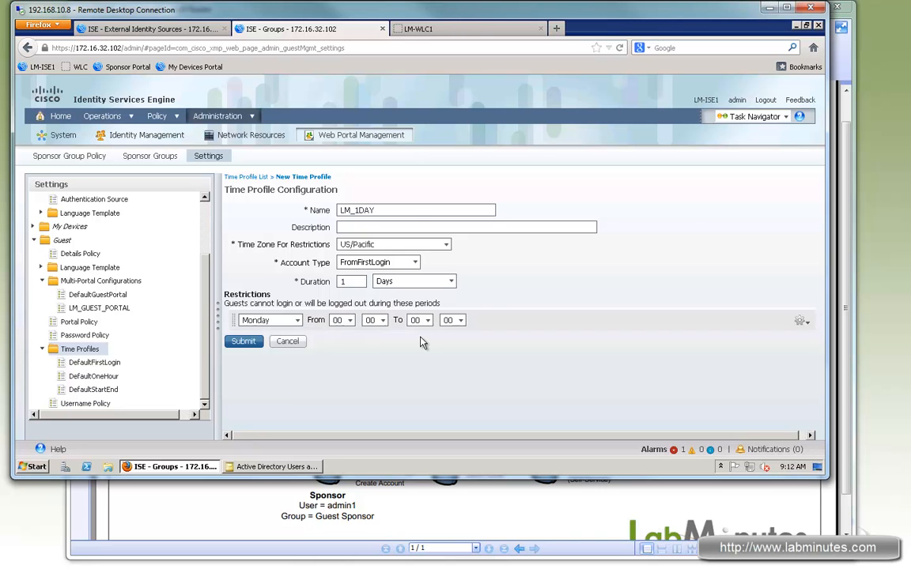
click(243, 342)
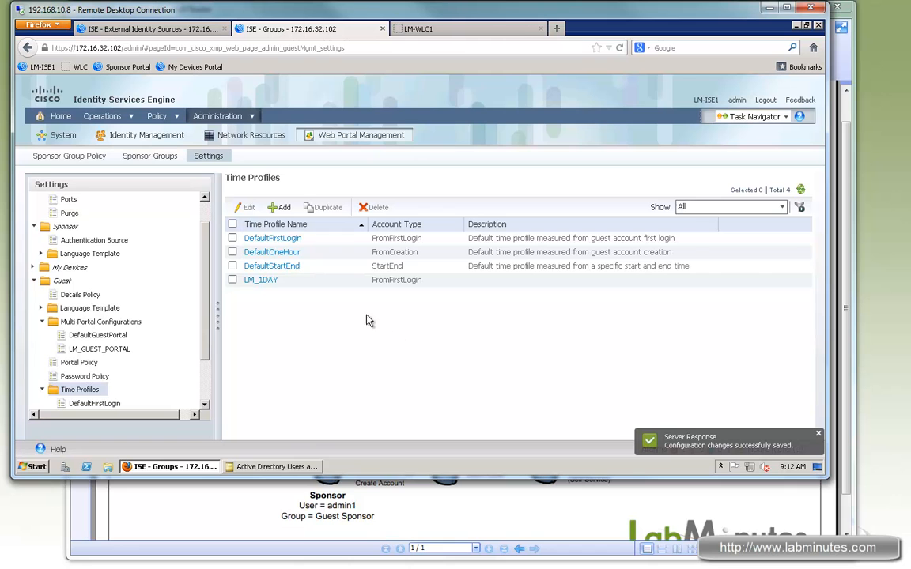
- Set the guest username policy to create usernames from the email address, and save it
scroll(207, 312, down, 3)
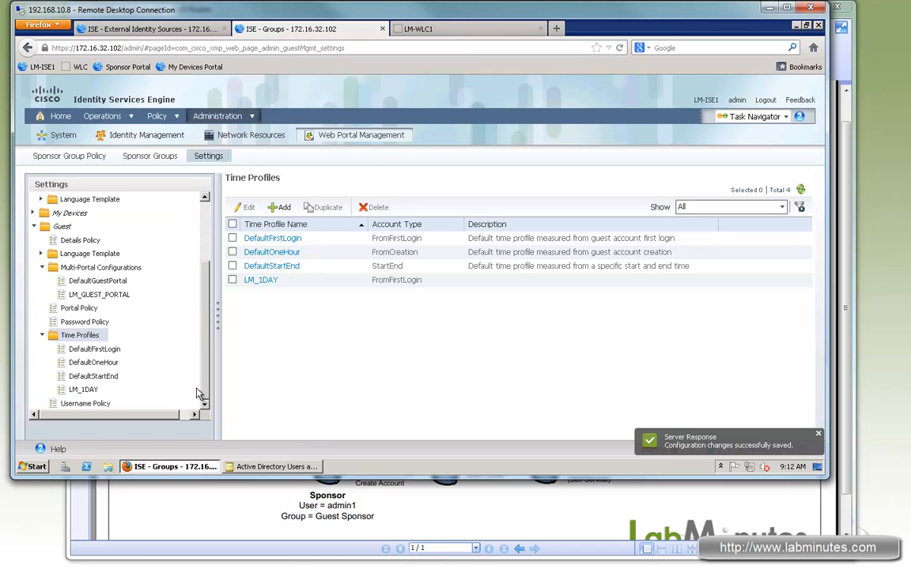
click(111, 405)
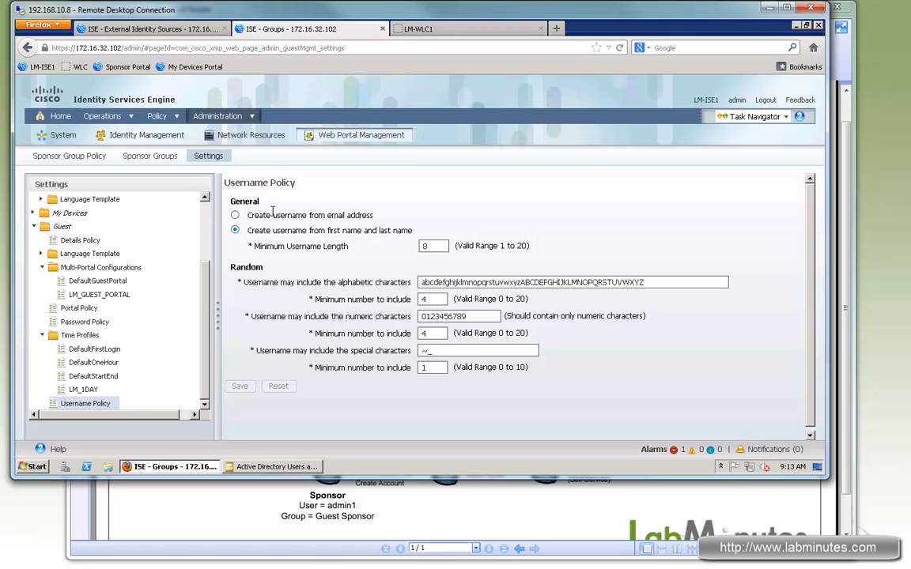
drag(360, 217, 264, 215)
click(240, 386)
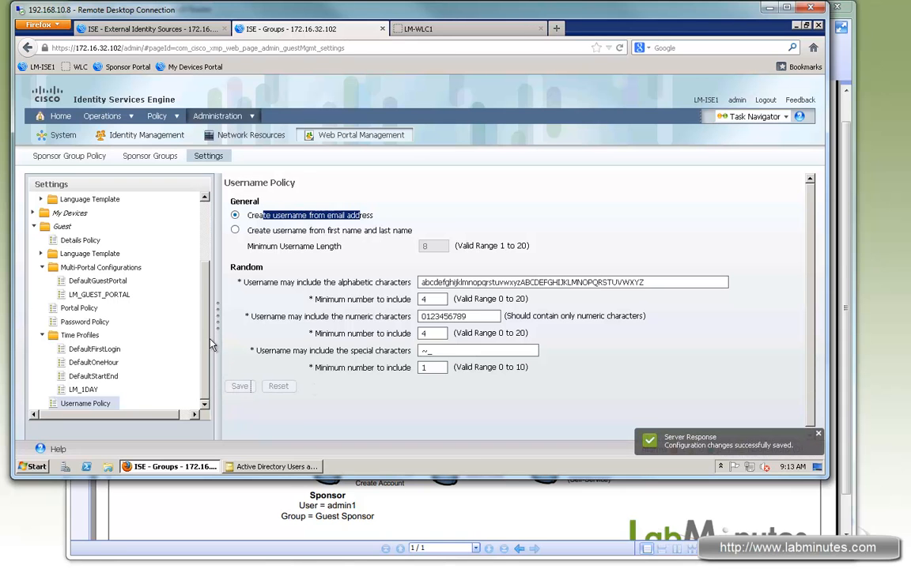
- Set the guest portal policy's self registration time profile to LM_1DAY and save it
click(73, 308)
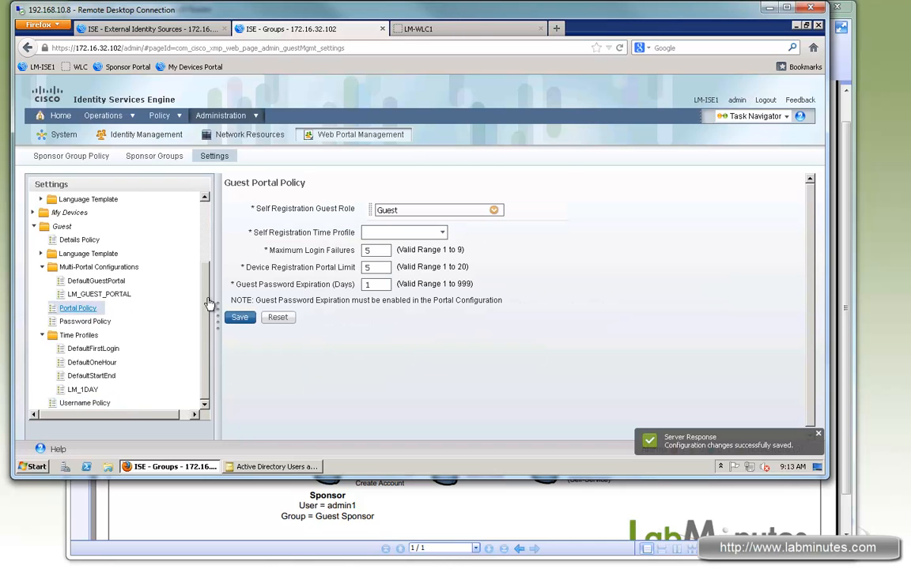
click(441, 233)
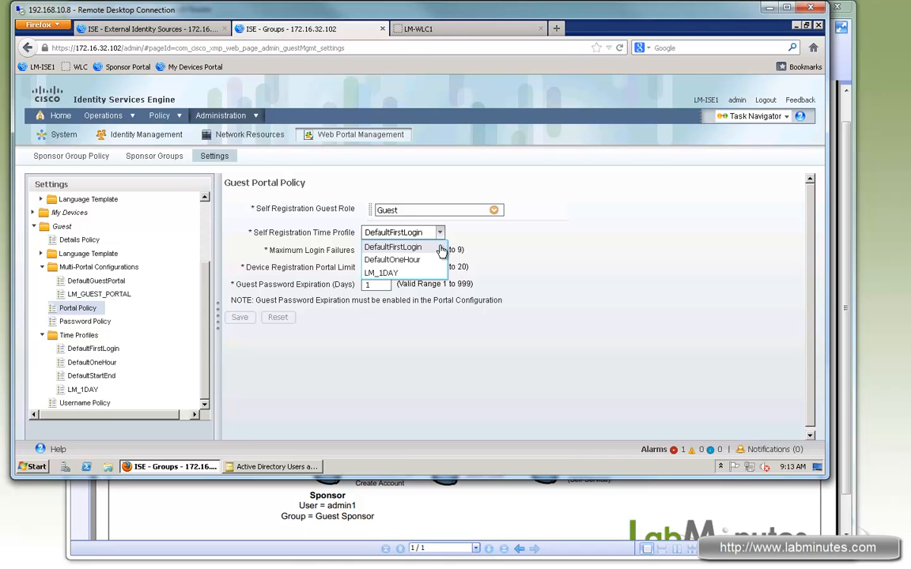
click(395, 275)
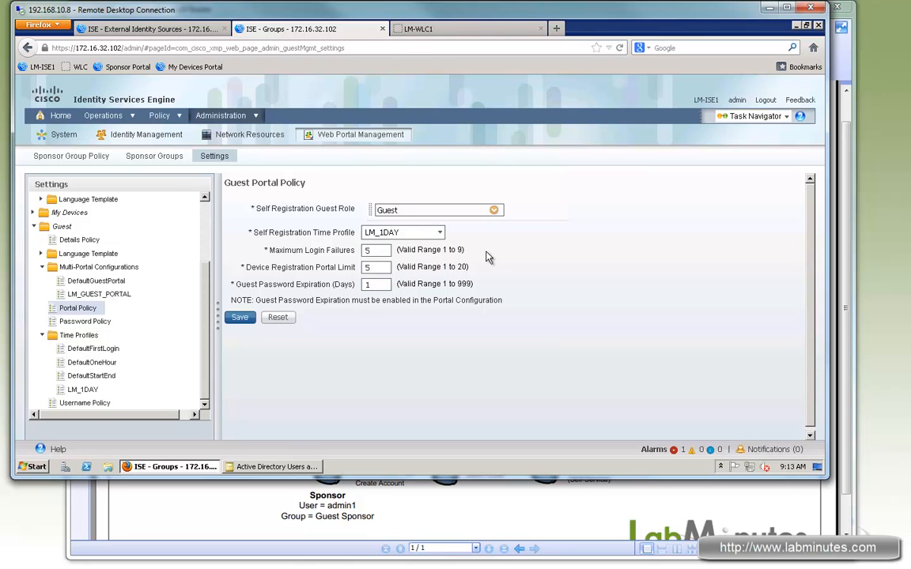
click(240, 317)
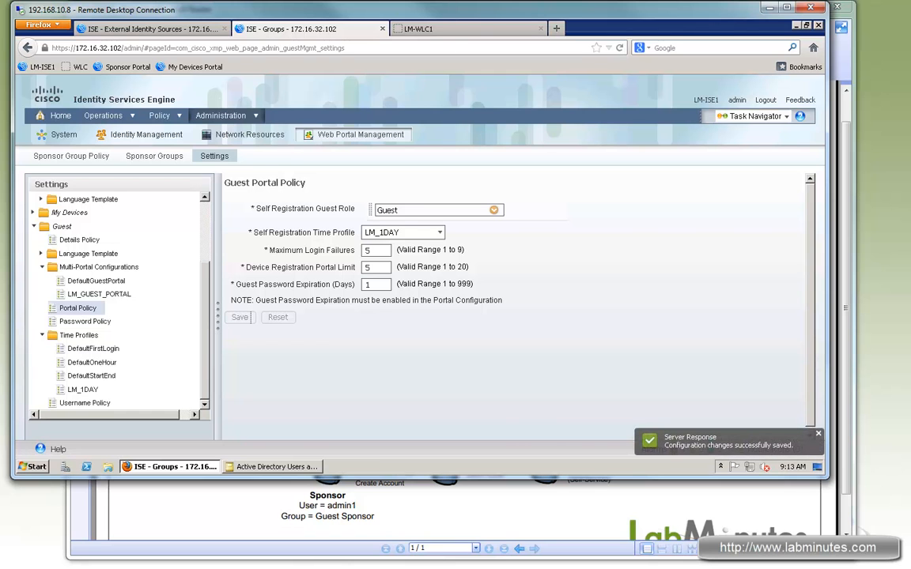
scroll(183, 191, up, 2)
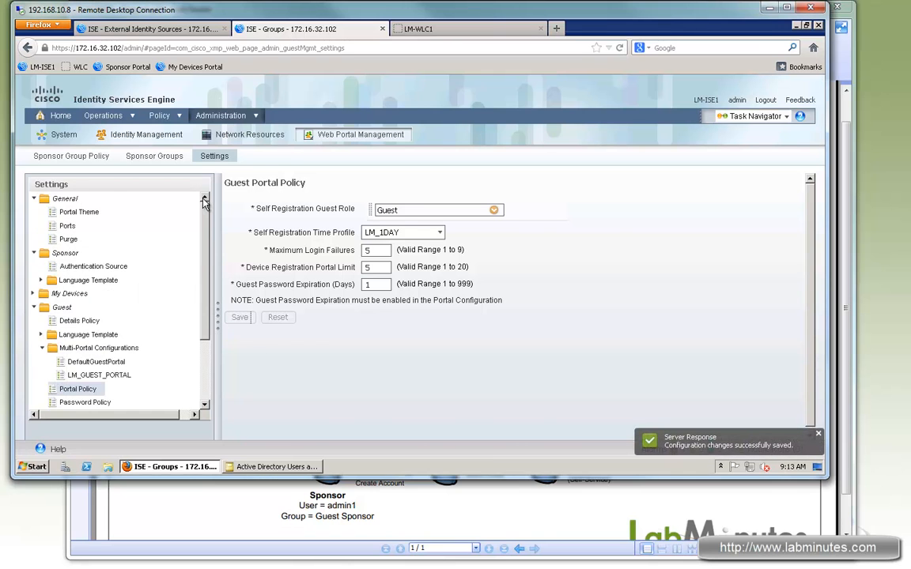
- Add a new sponsor group named LM_SPONSOR_ALL
click(155, 156)
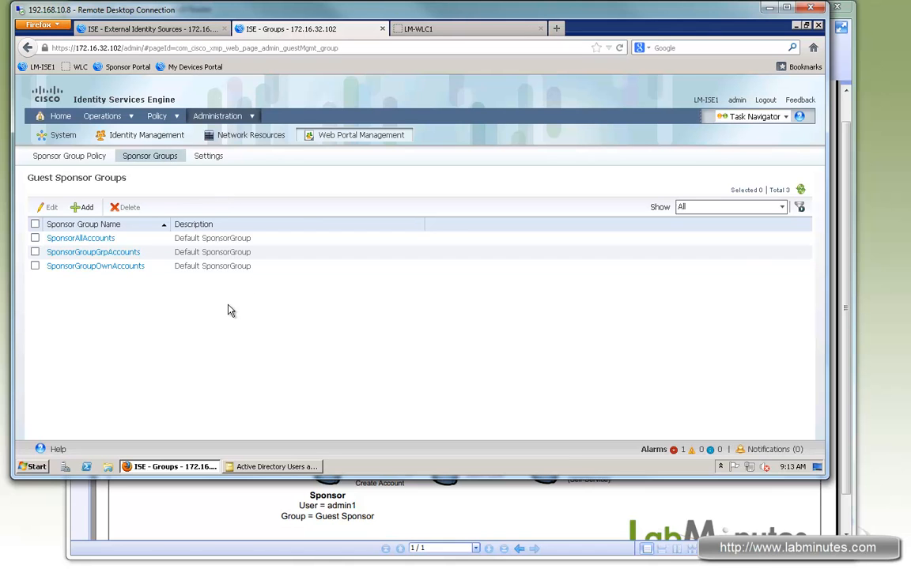
drag(41, 238, 109, 241)
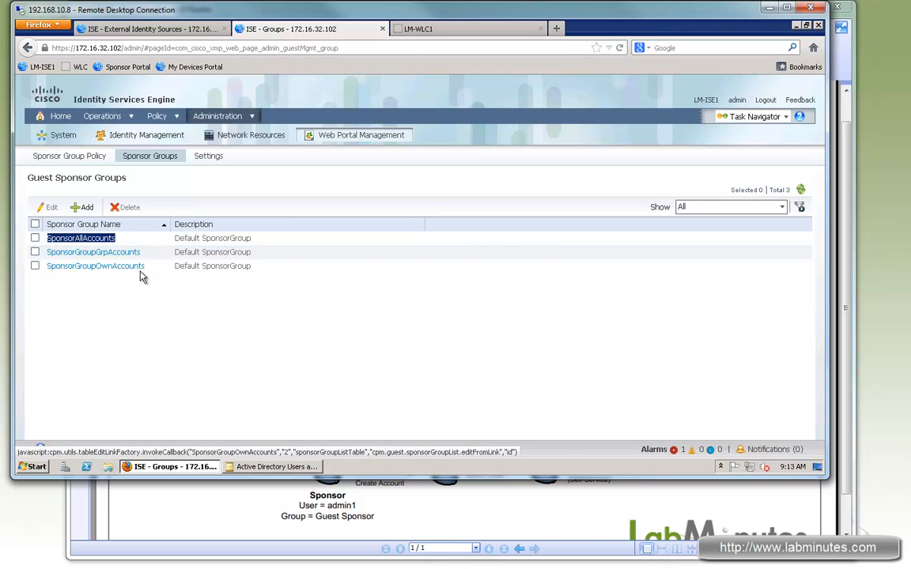
click(87, 208)
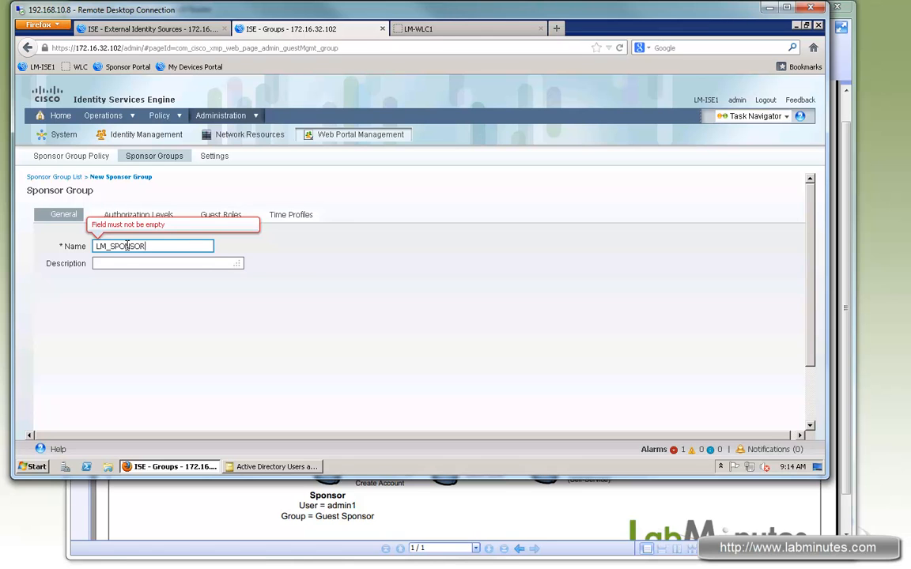
click(190, 298)
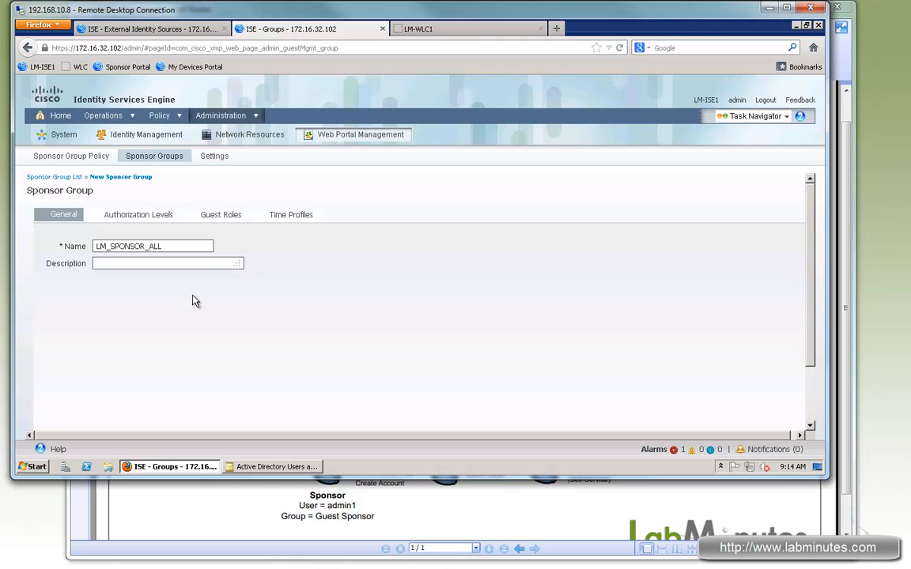
- Review the new sponsor group's authorization levels, from account creation and notification permissions to account management scope and duration limits
click(144, 216)
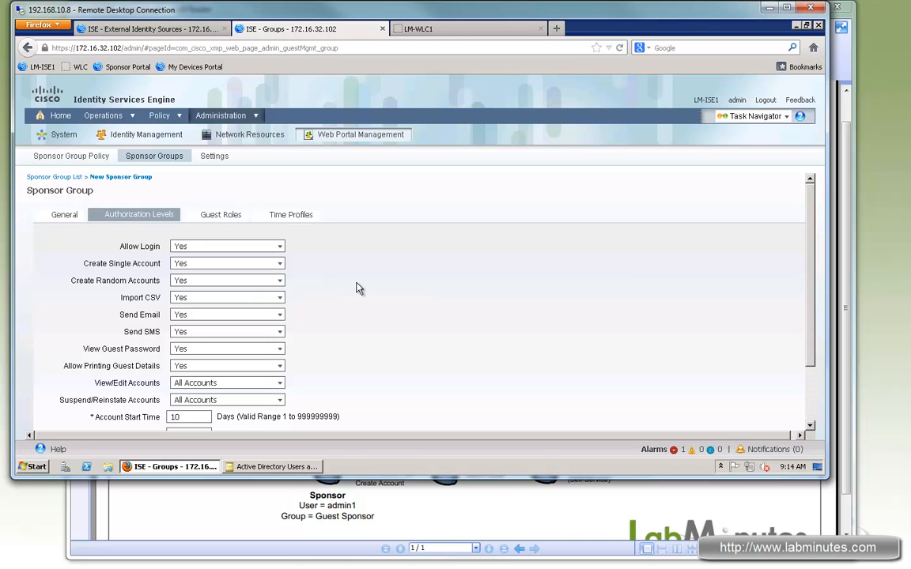
scroll(356, 287, down, 1)
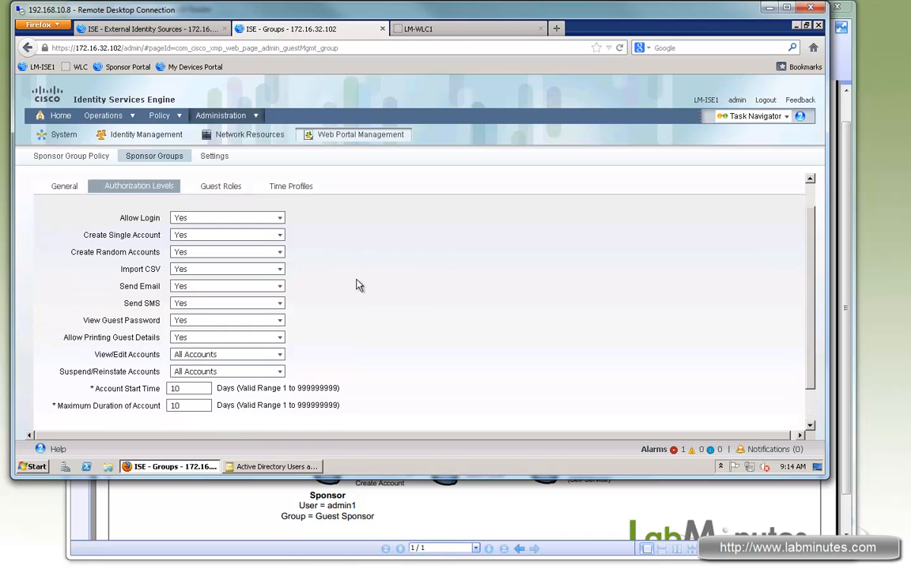
scroll(357, 285, down, 1)
drag(91, 206, 141, 206)
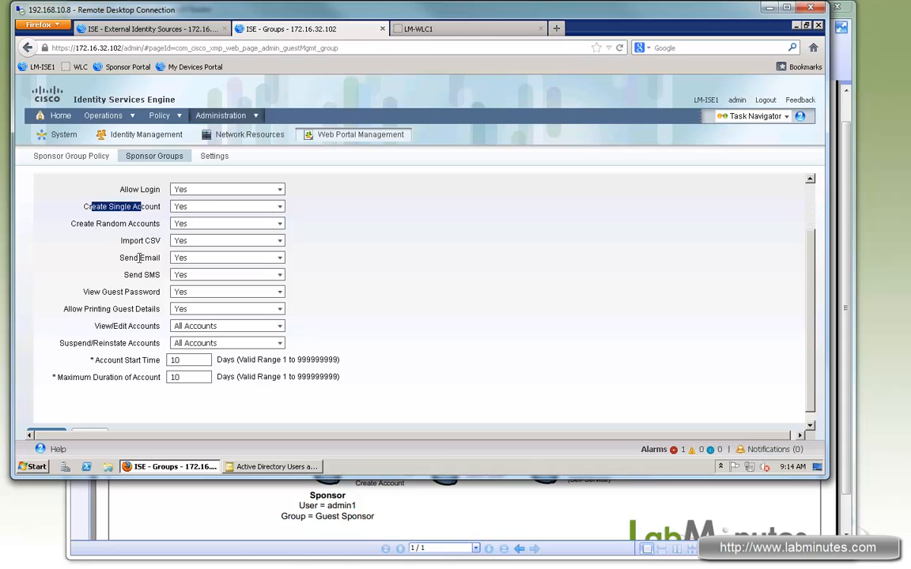
drag(146, 242, 122, 242)
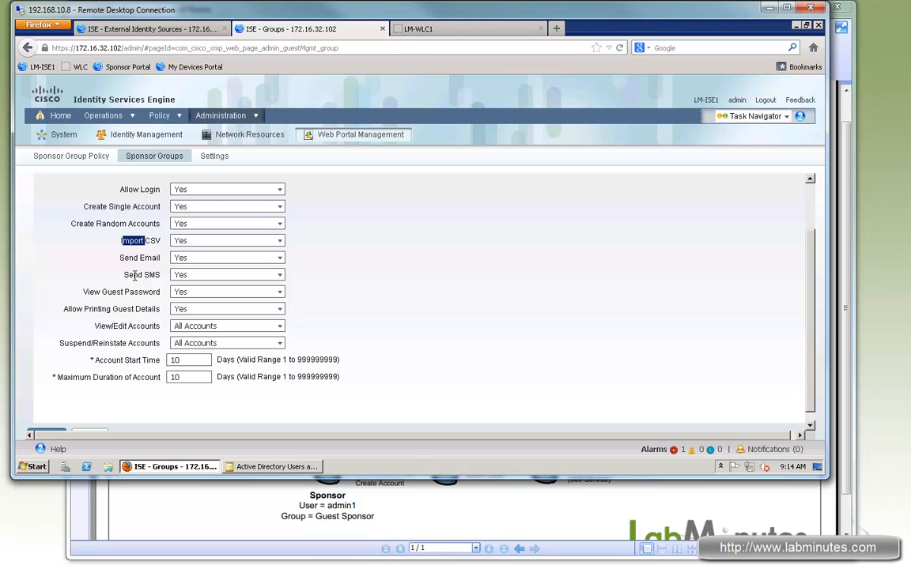
mouse_move(156, 279)
mouse_down()
mouse_move(135, 277)
mouse_move(146, 266)
mouse_move(118, 292)
mouse_move(147, 292)
mouse_up()
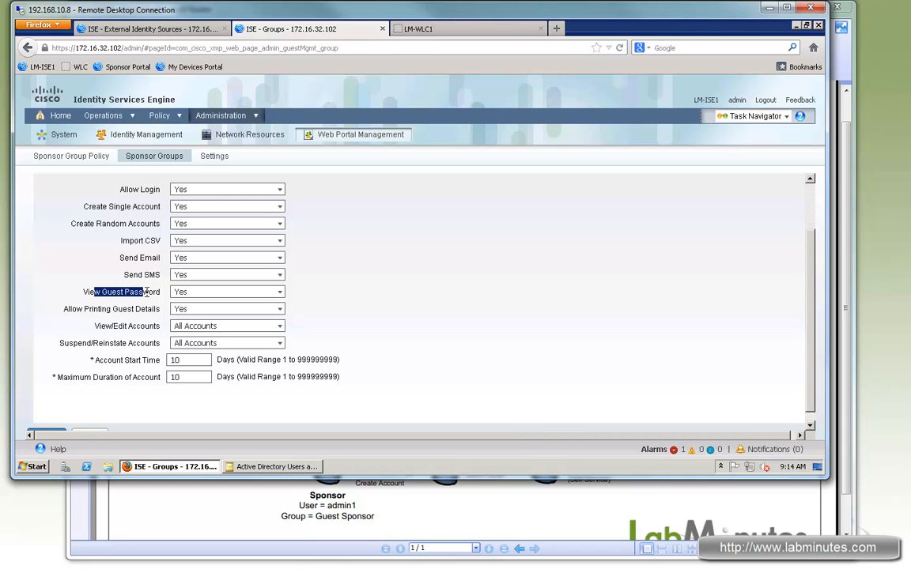
drag(62, 343, 146, 343)
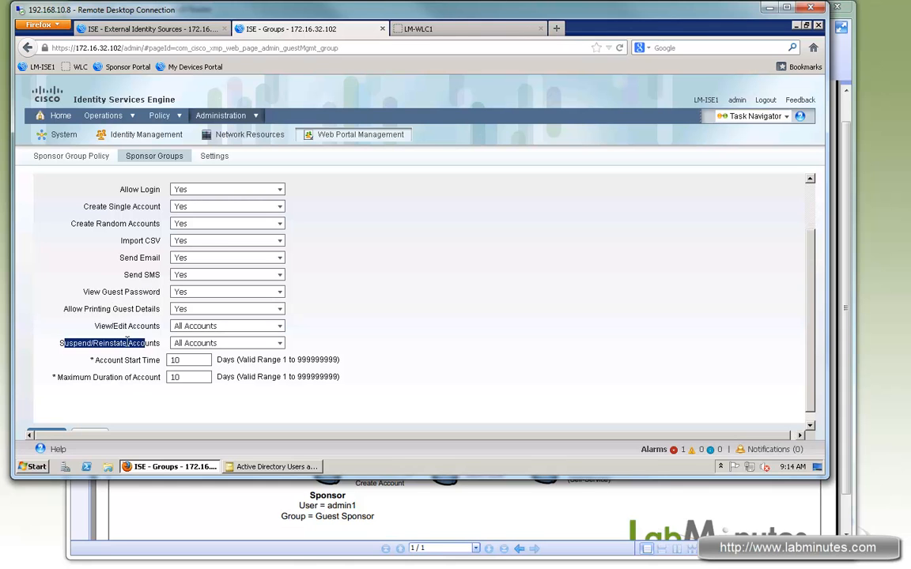
drag(63, 343, 141, 343)
click(246, 365)
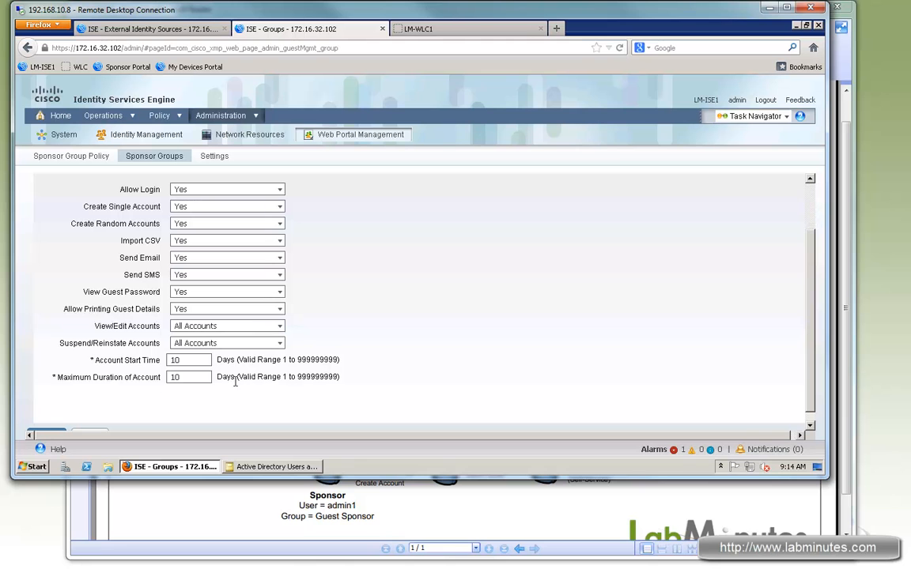
scroll(199, 363, down, 1)
scroll(212, 372, up, 3)
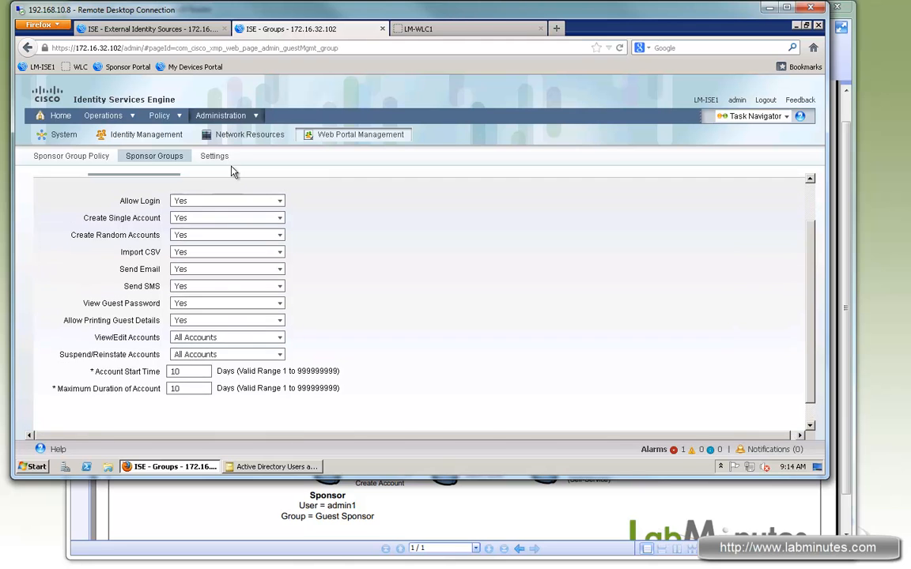
- Assign the Guest role as the sponsor group's guest role
click(230, 216)
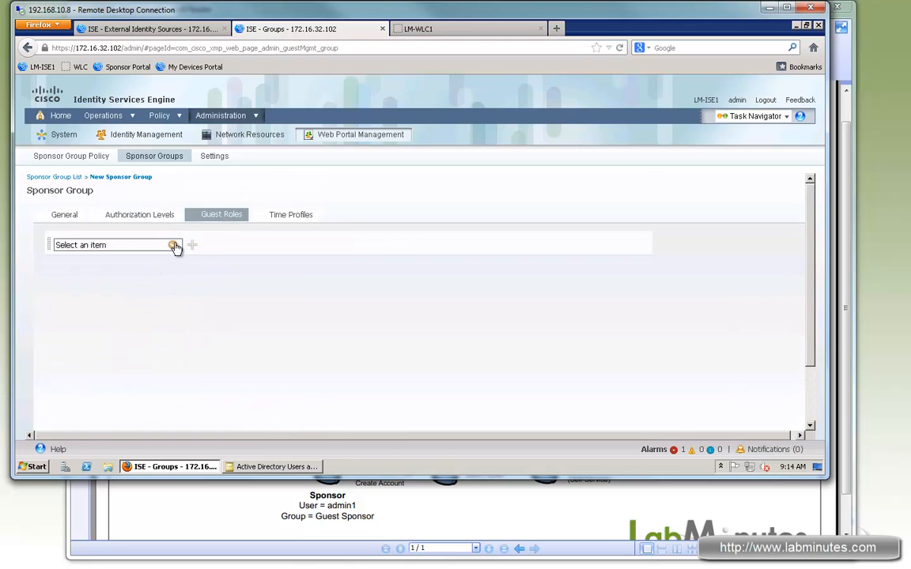
click(174, 245)
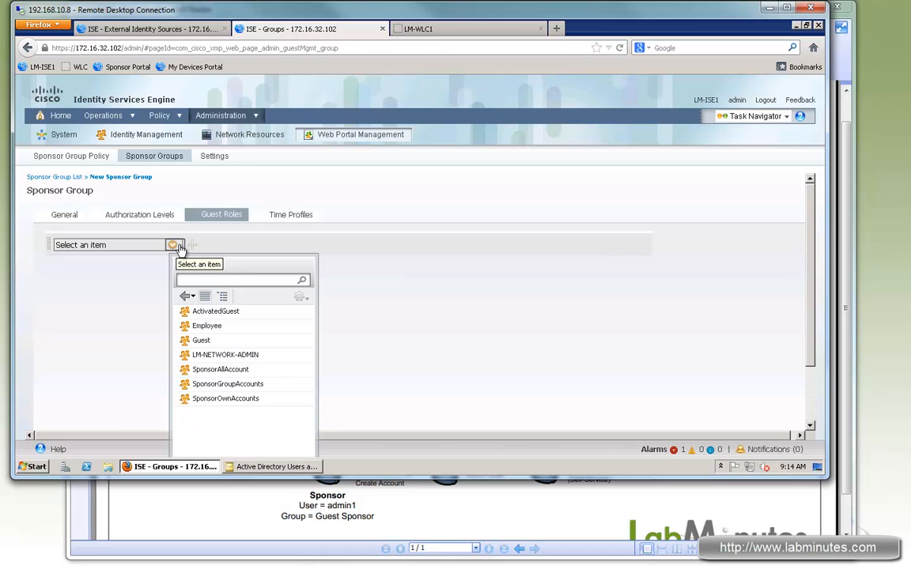
click(185, 340)
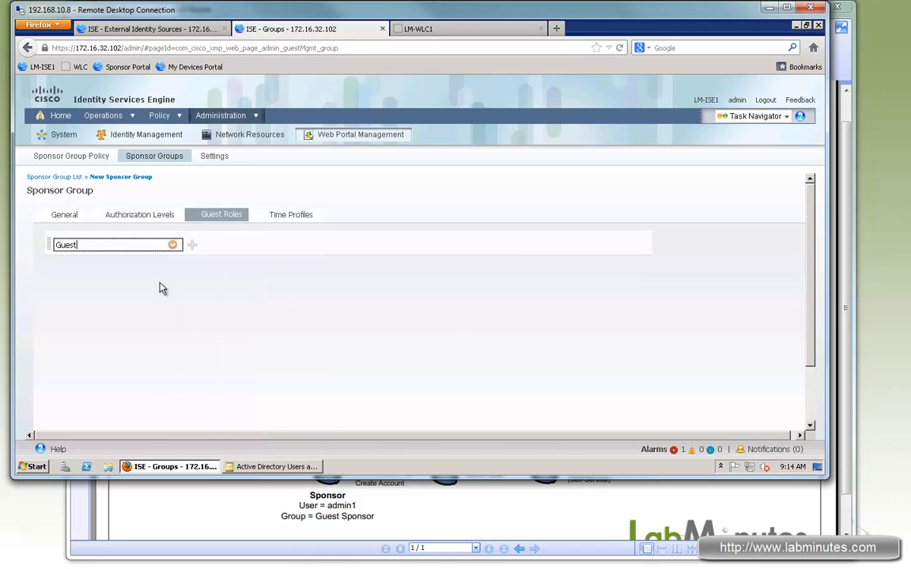
- Add all available time profiles, DefaultFirstLogin through LM_1DAY, to the sponsor group's selected profiles
click(298, 217)
click(76, 276)
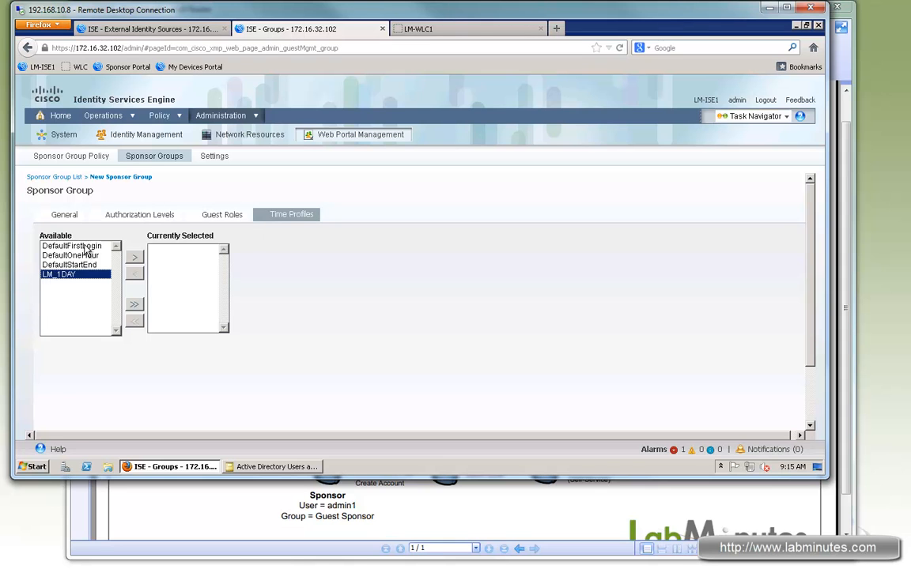
shift+click(87, 247)
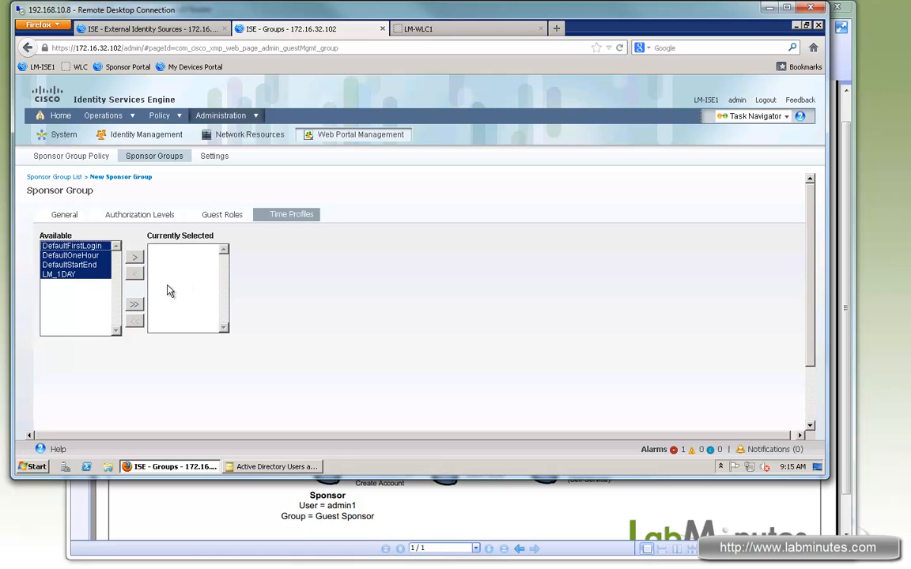
click(135, 258)
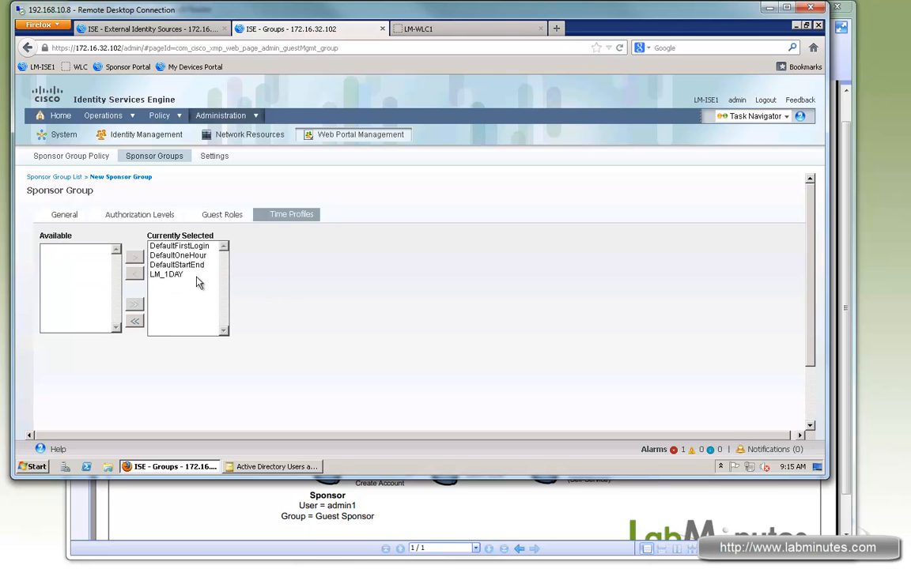
- Check the View/Edit Accounts choices in the authorization levels, keep All Accounts, and submit the sponsor group
click(158, 212)
scroll(348, 253, down, 2)
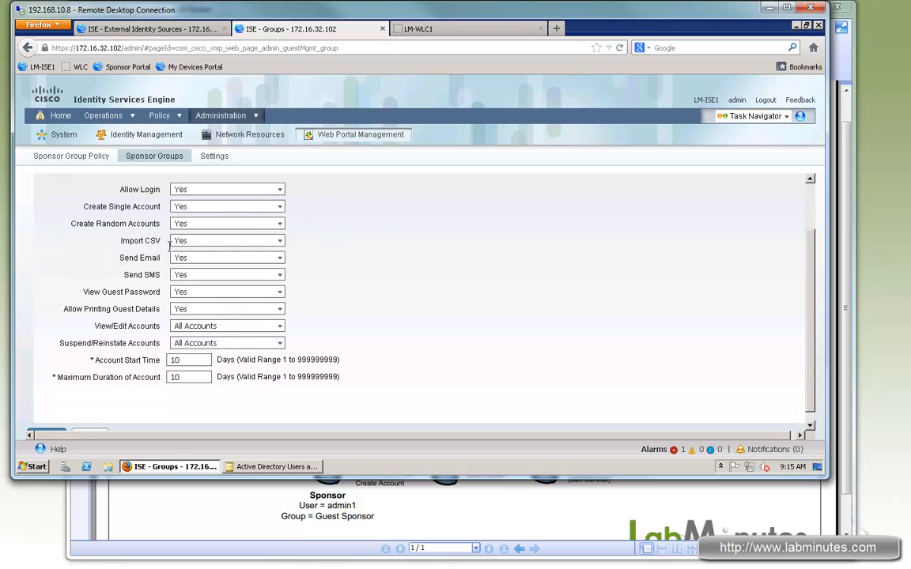
drag(158, 326, 107, 330)
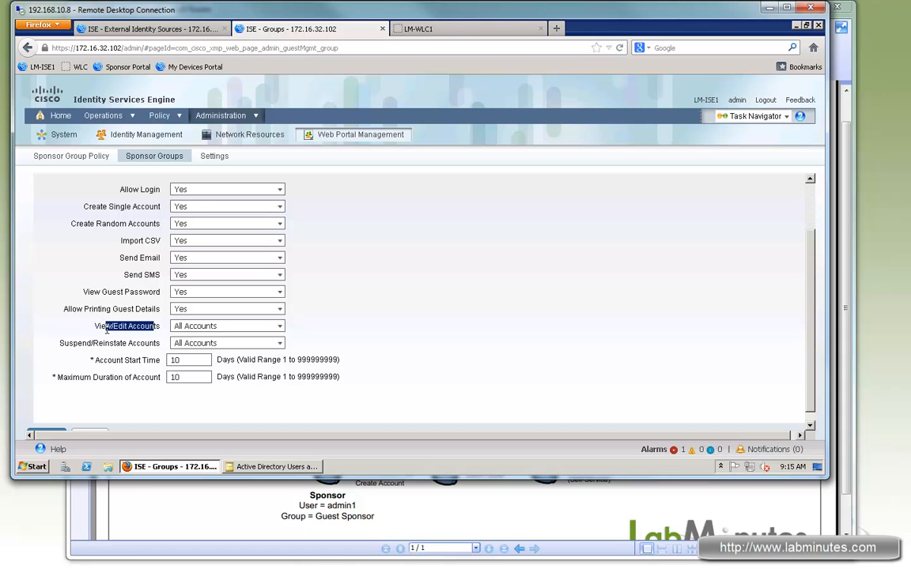
click(283, 331)
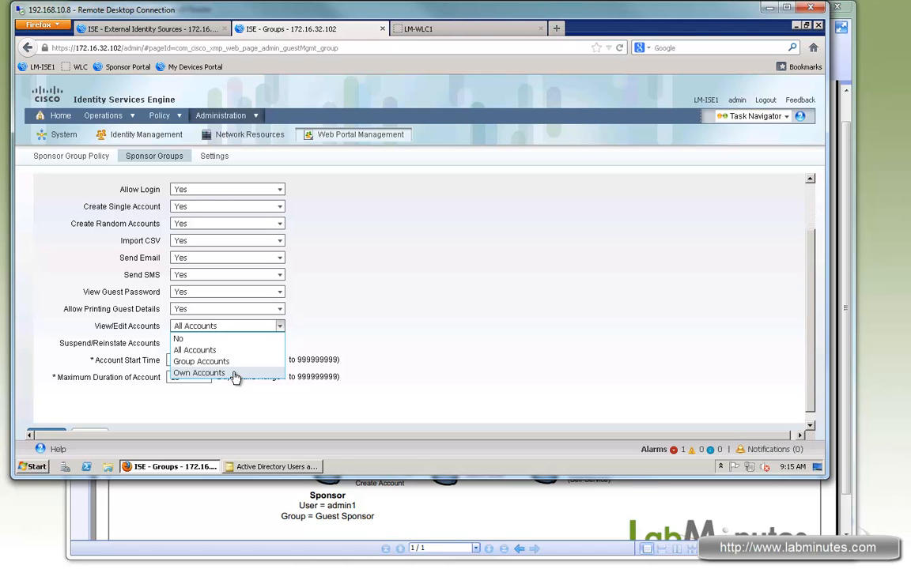
click(323, 323)
scroll(189, 294, down, 1)
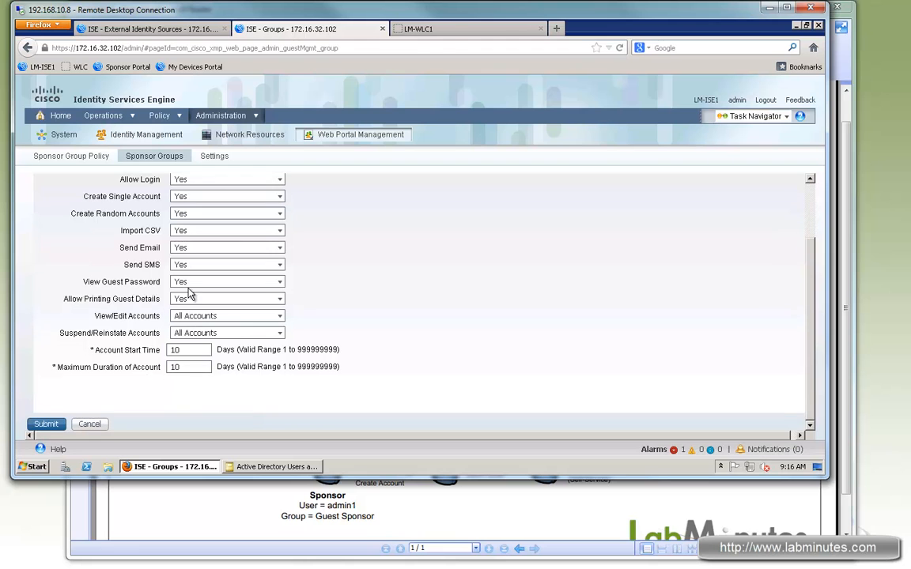
click(45, 424)
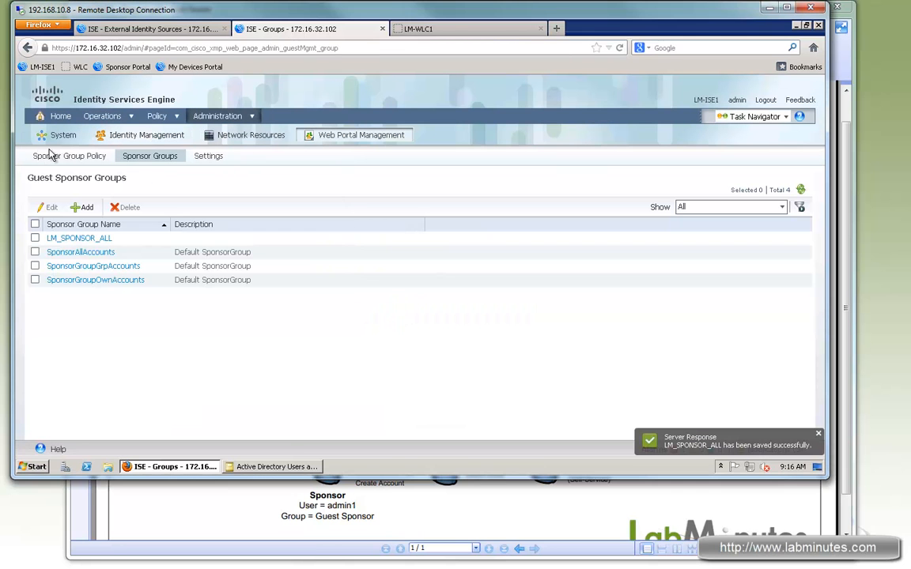
- Insert a new sponsor group policy rule above Manage All Accounts
click(82, 157)
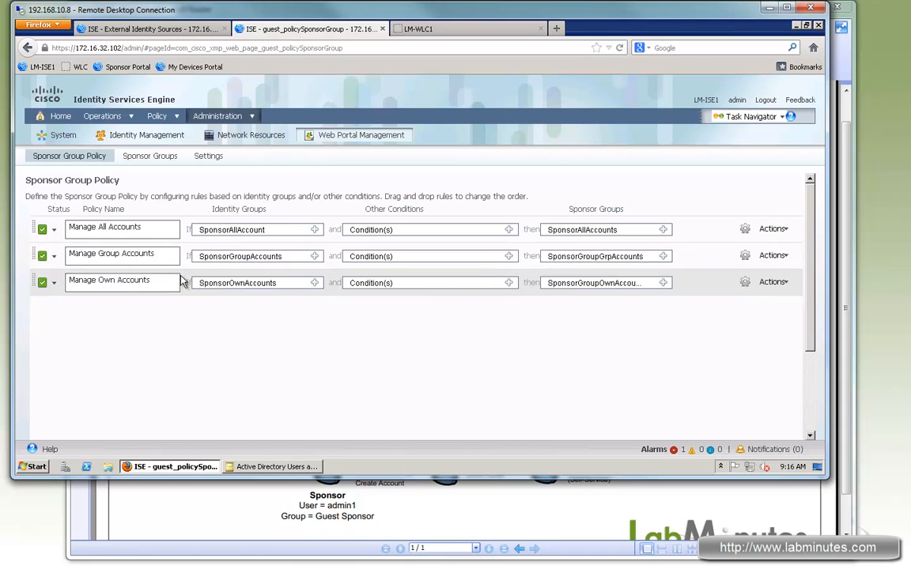
drag(531, 349, 610, 290)
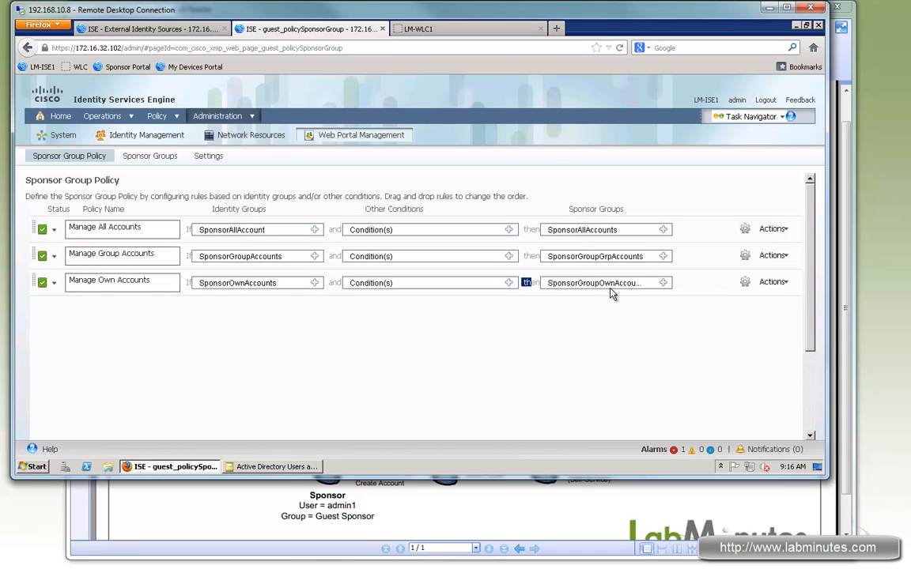
click(788, 231)
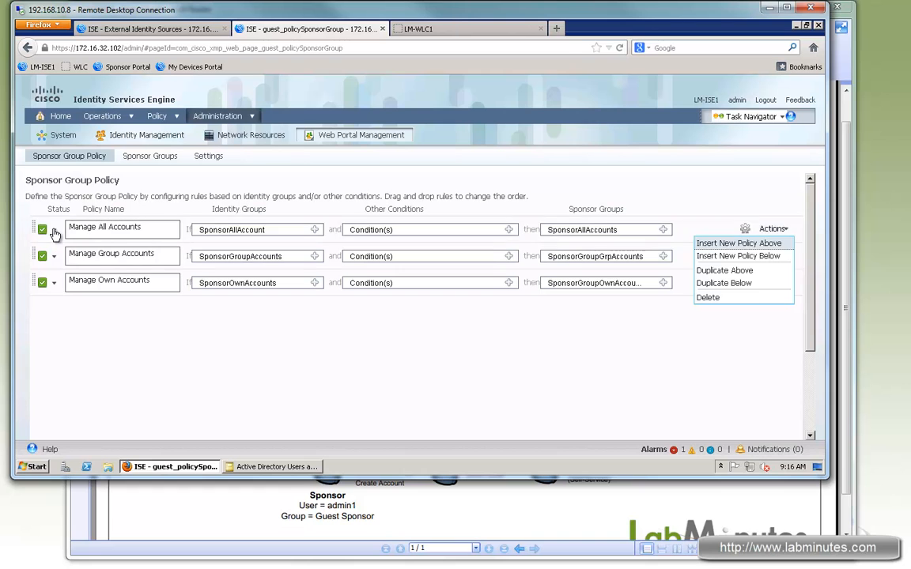
click(55, 231)
click(782, 231)
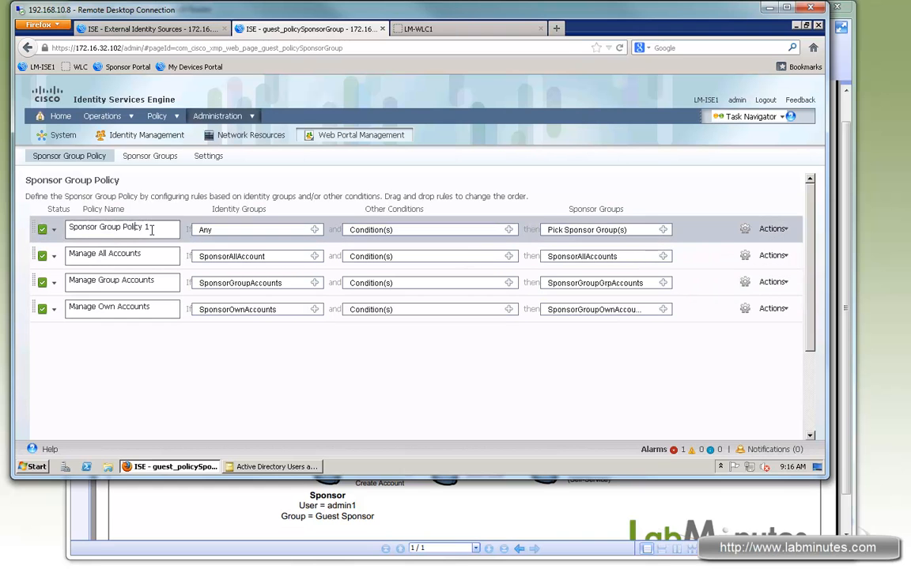
- Rename the new sponsor group policy rule as LM-SPONSOR
drag(152, 229, 19, 228)
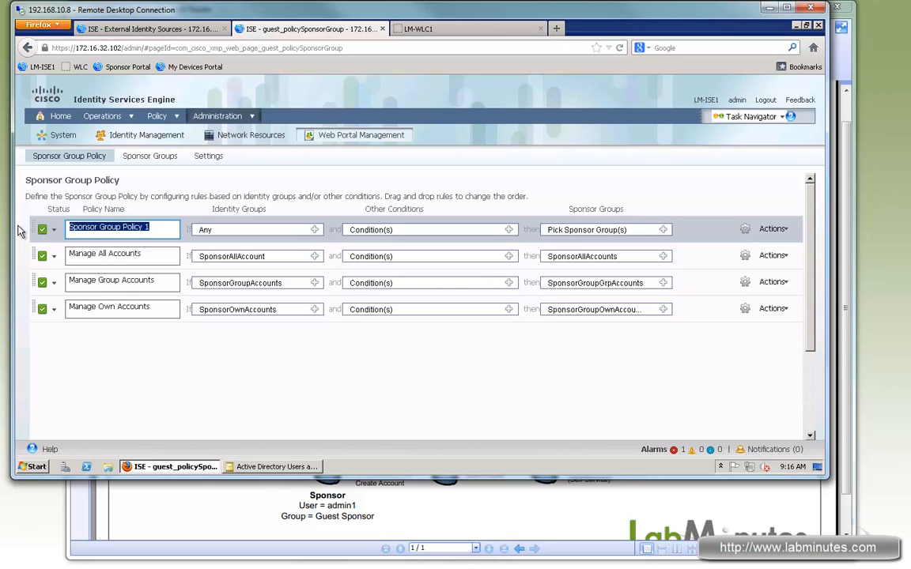
text(LM-S)
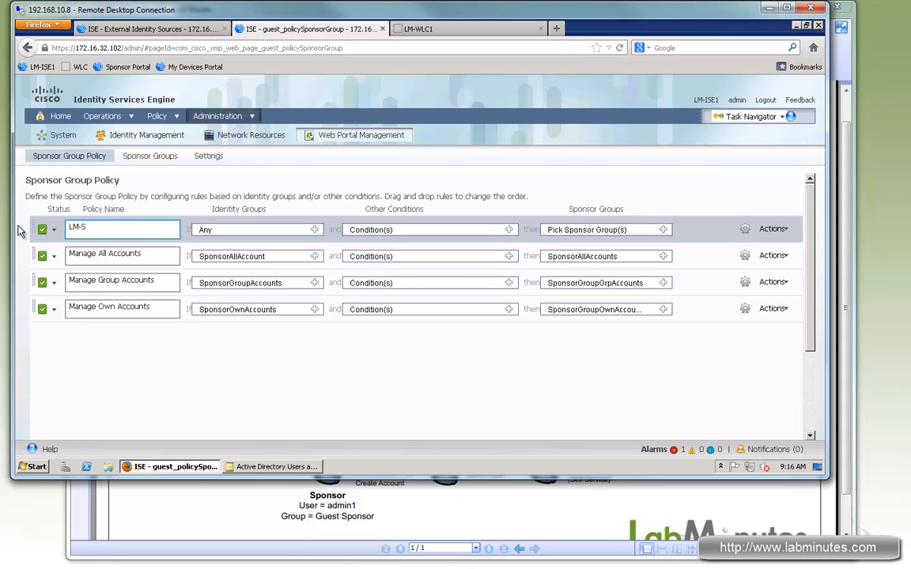
text(POSOR)
key(BackSpace)
key(BackSpace)
key(BackSpace)
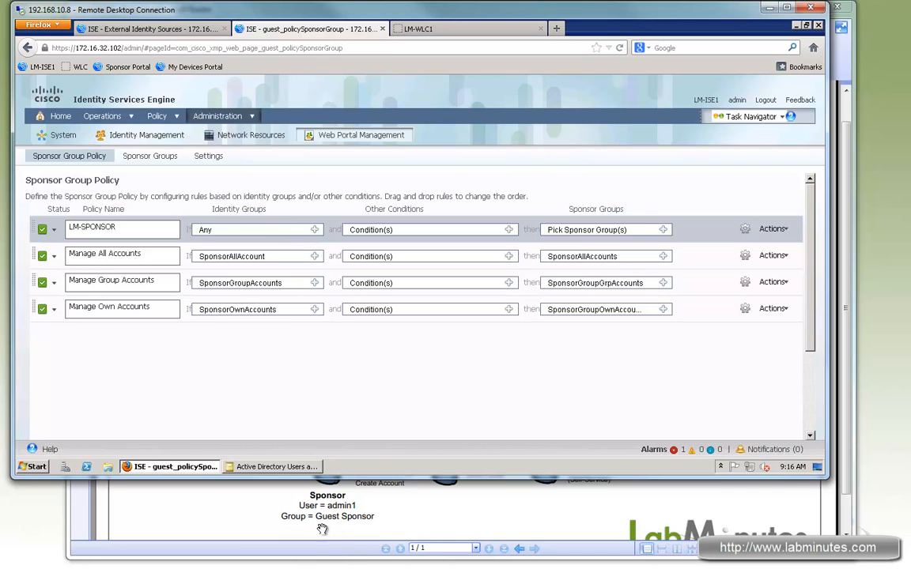
- Add a condition to the LM-SPONSOR rule: AD1:ExternalGroups Equals LABMINUTES.COM/Lab Minutes Users/Guest Sponsor
click(508, 230)
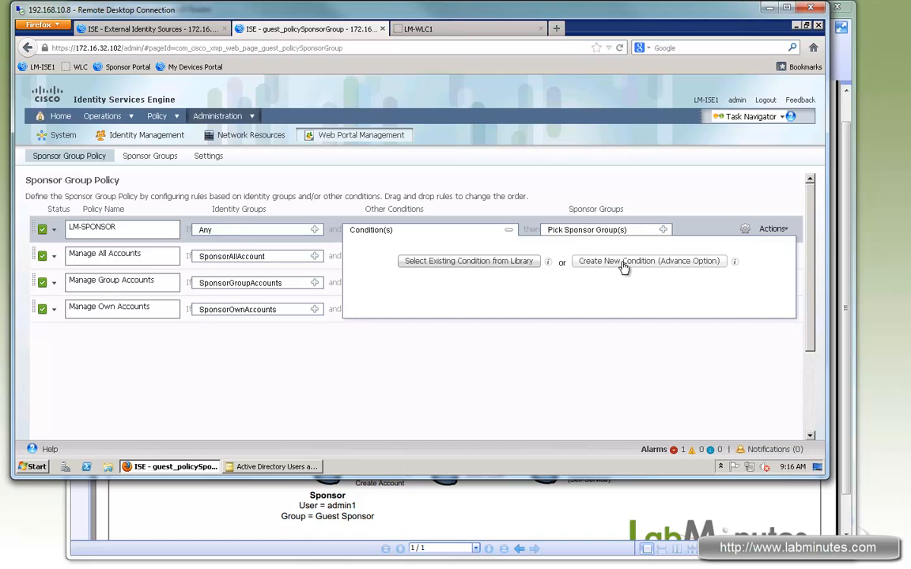
click(615, 262)
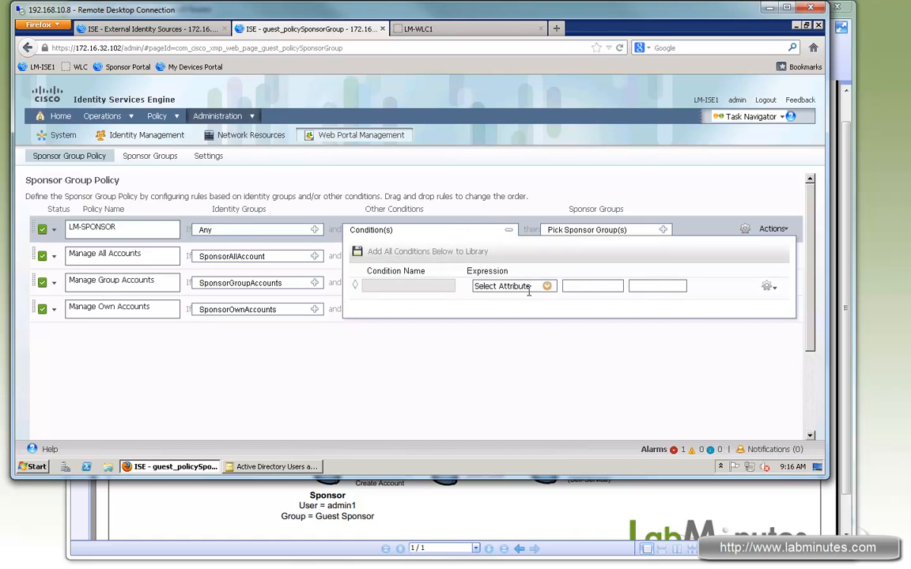
click(545, 287)
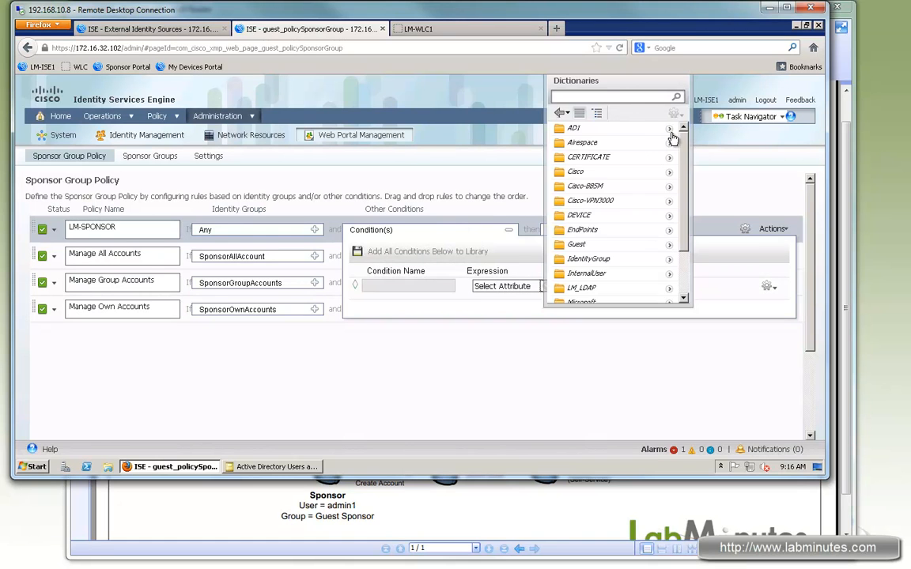
click(607, 127)
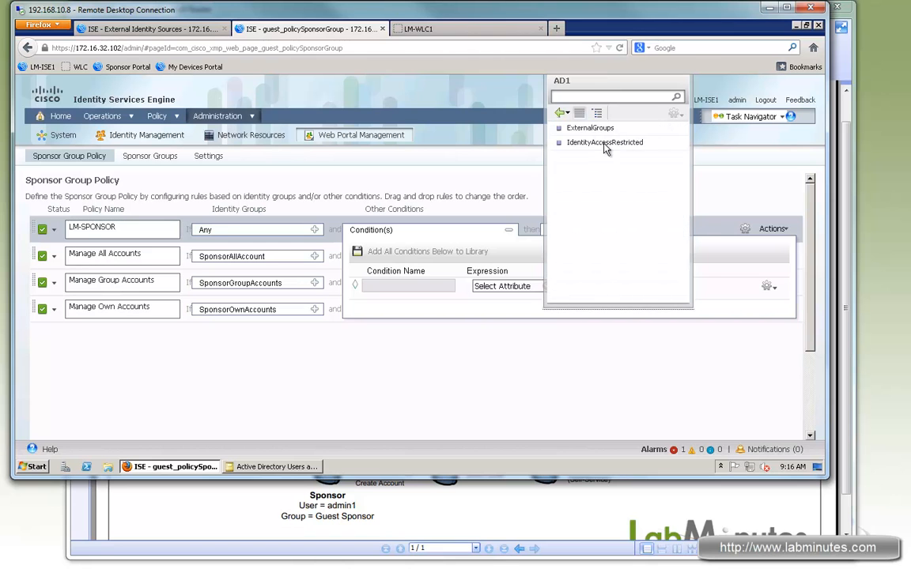
click(614, 142)
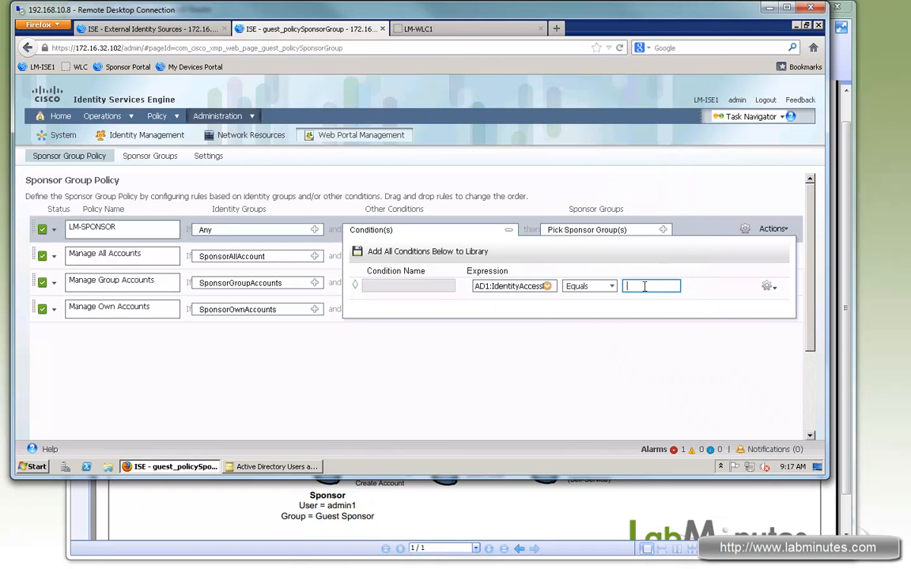
click(546, 286)
click(590, 127)
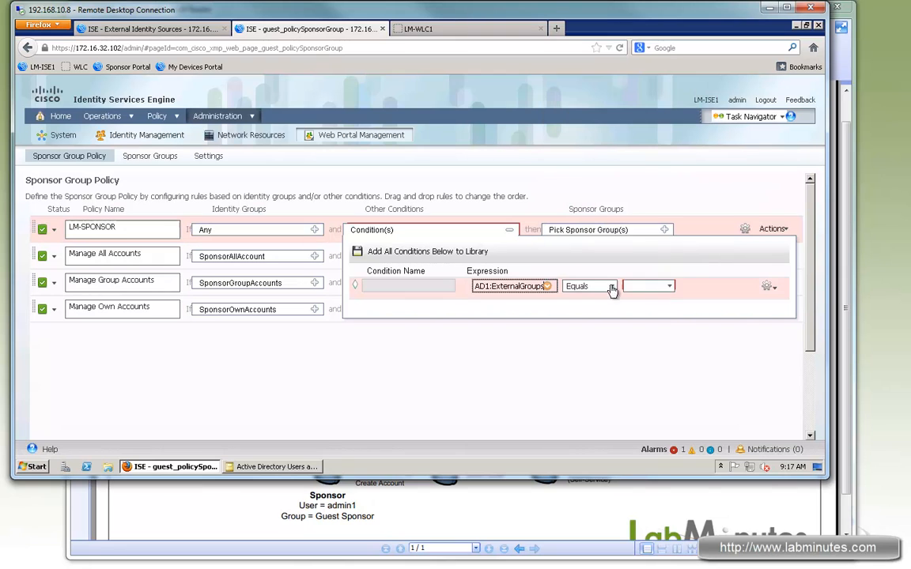
click(670, 286)
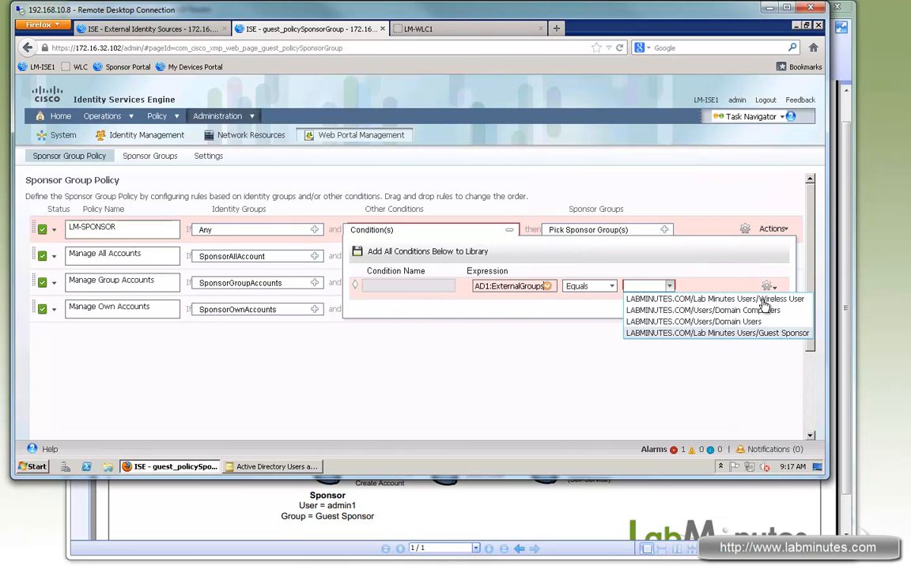
click(633, 332)
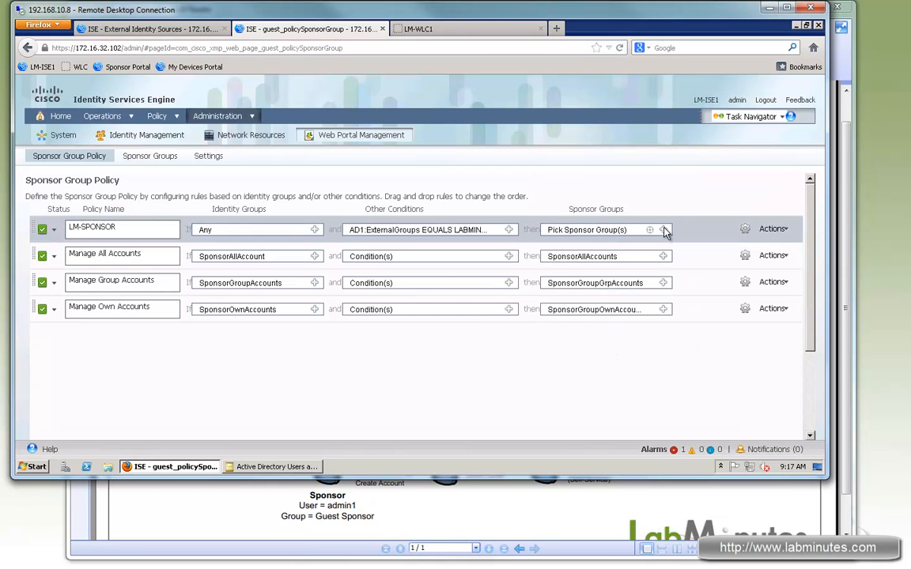
- Assign the LM_SPONSOR_ALL sponsor group as the result of the LM-SPONSOR rule
click(663, 230)
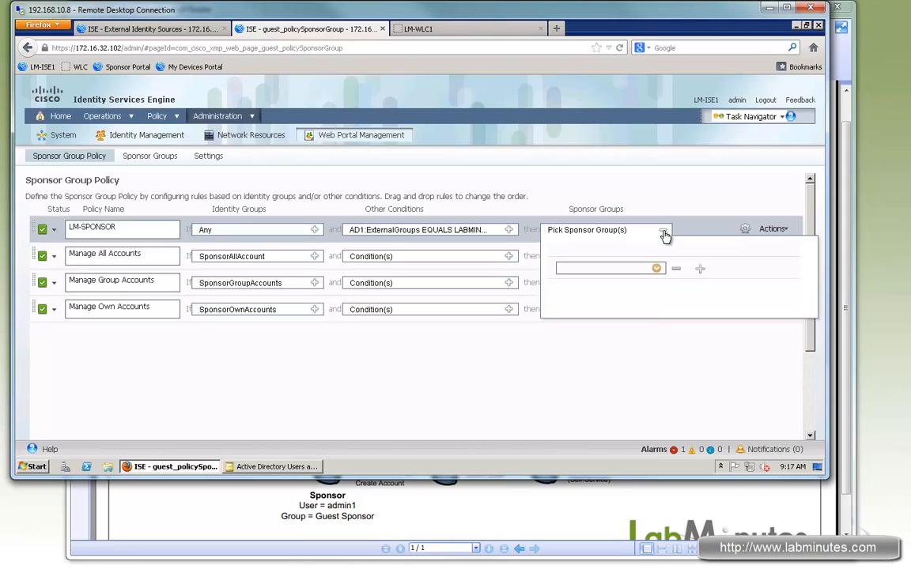
click(656, 268)
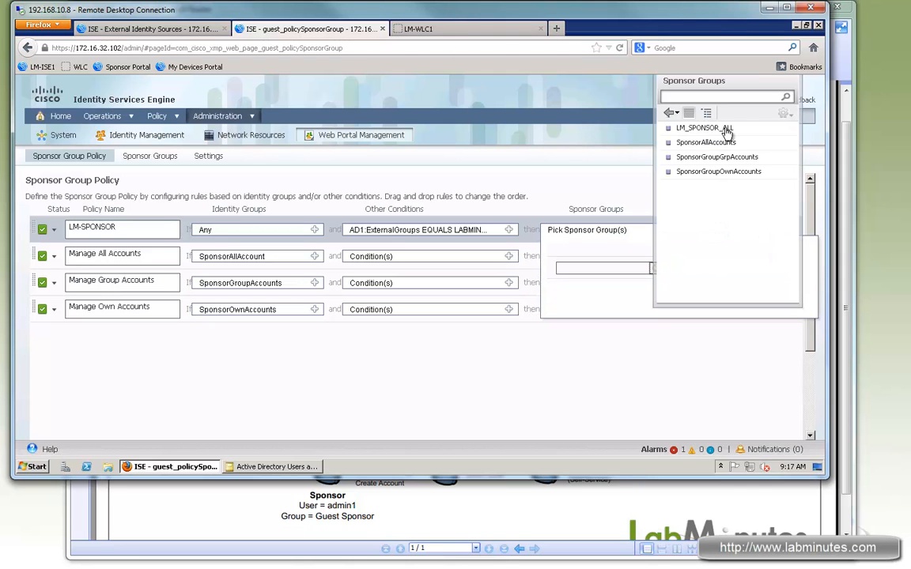
click(704, 128)
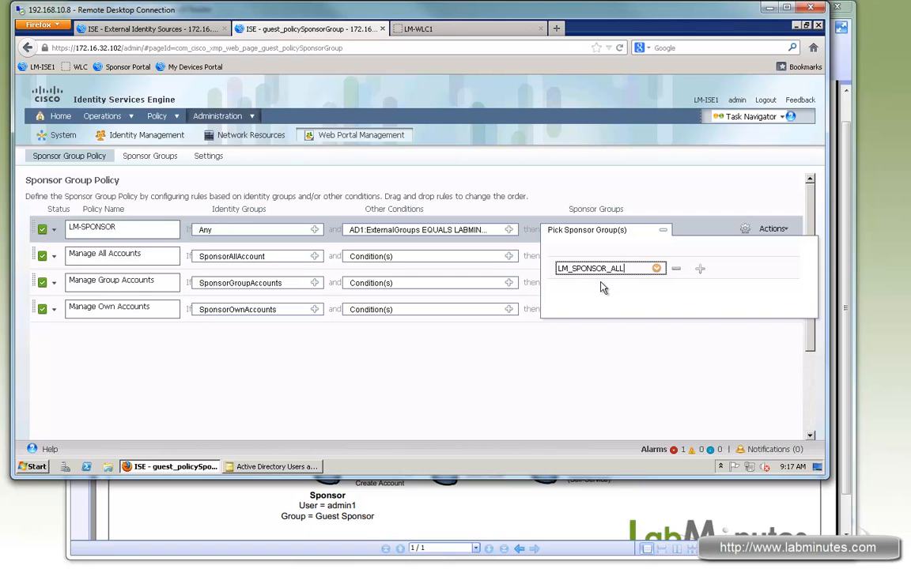
click(713, 326)
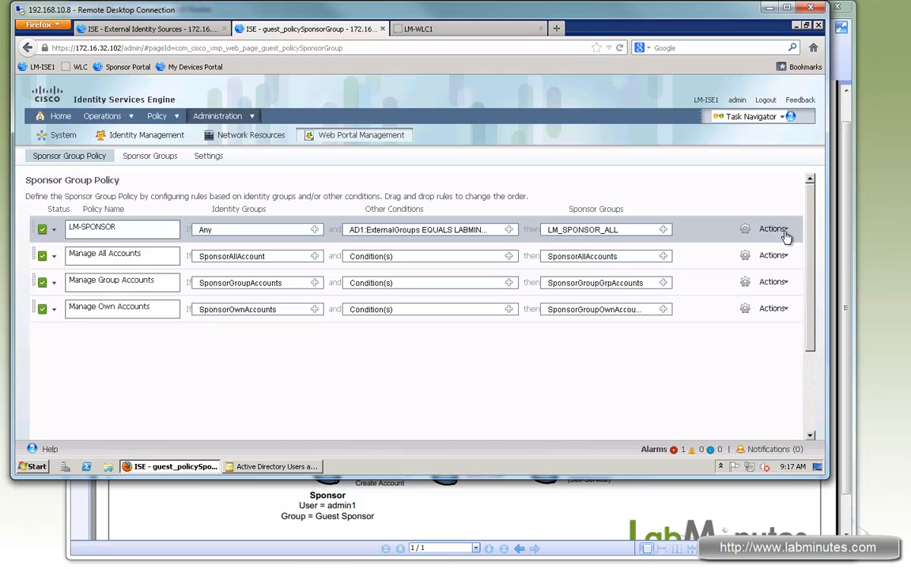
- Disable the Manage All, Manage Group and Manage Own Accounts rules, and save the sponsor group policy
click(54, 256)
click(63, 283)
click(54, 283)
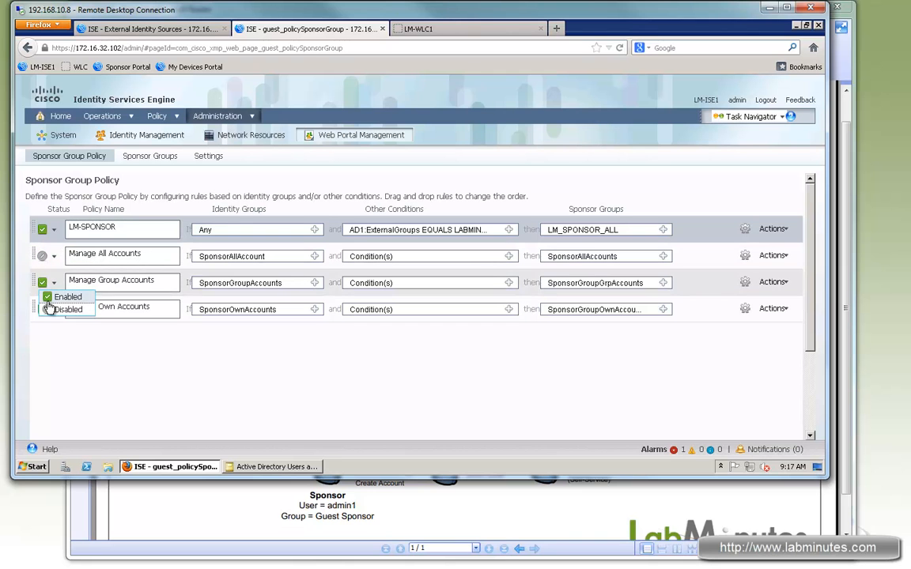
click(63, 309)
click(54, 309)
click(63, 336)
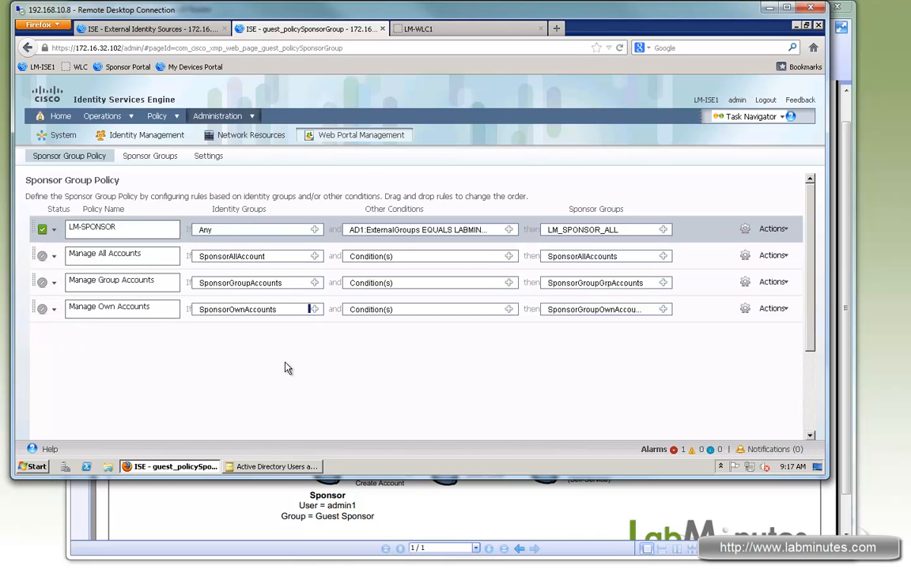
scroll(267, 364, down, 3)
click(40, 434)
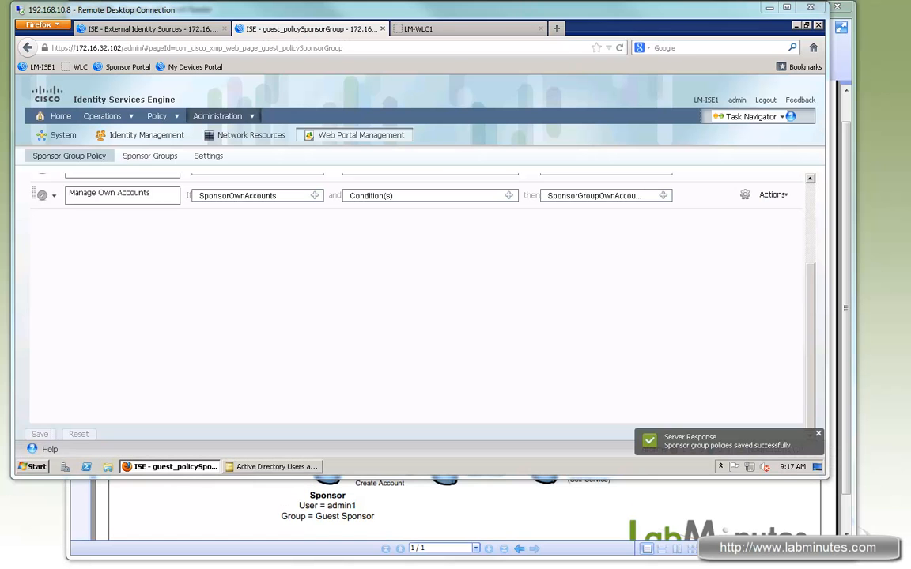
scroll(321, 305, up, 3)
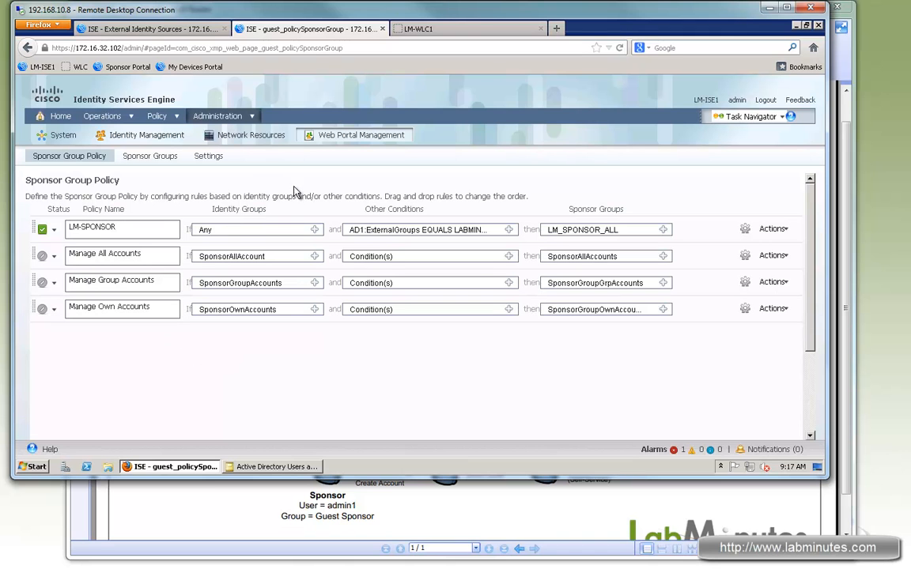
- Open the authentication policy and examine the LM-WIRED-MAB rule's condition, identity source and user-not-found option
click(191, 28)
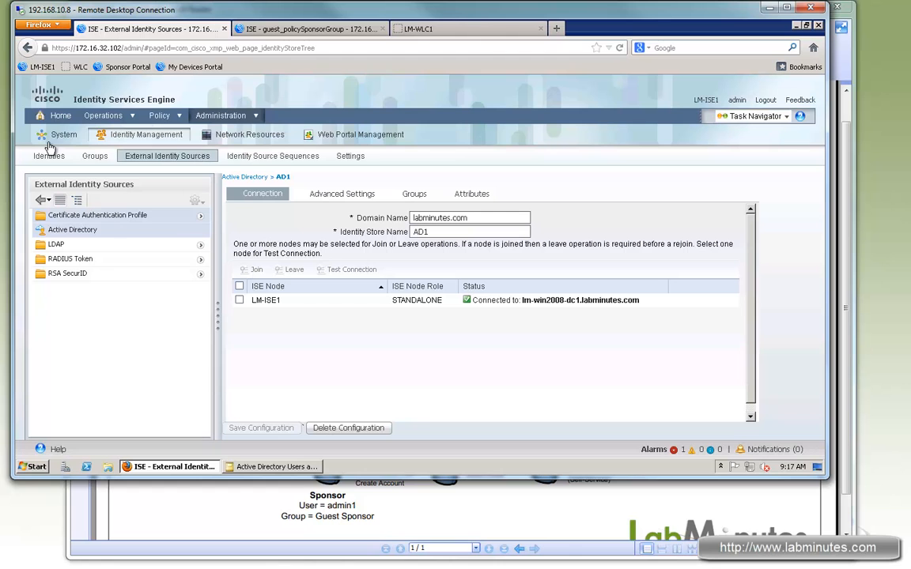
mouse_move(154, 115)
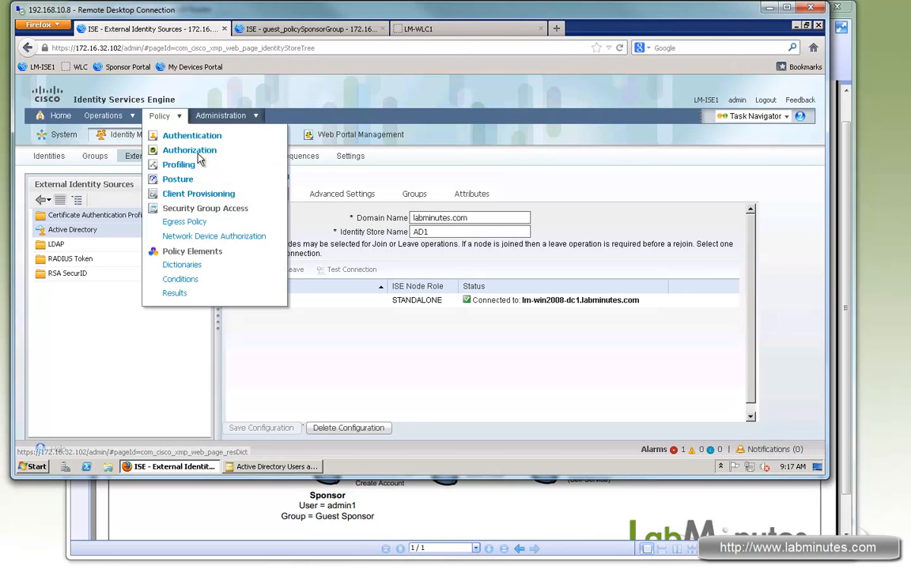
click(178, 137)
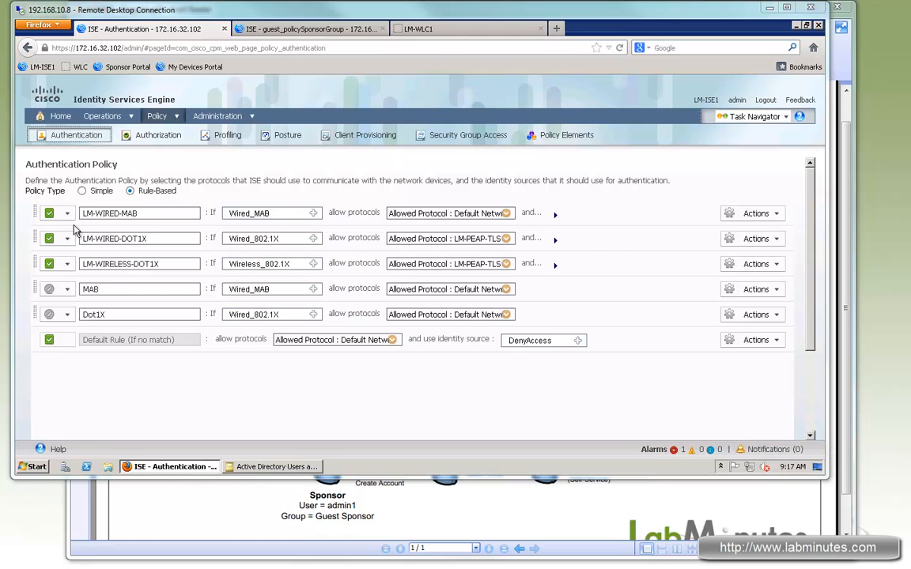
drag(139, 213, 76, 213)
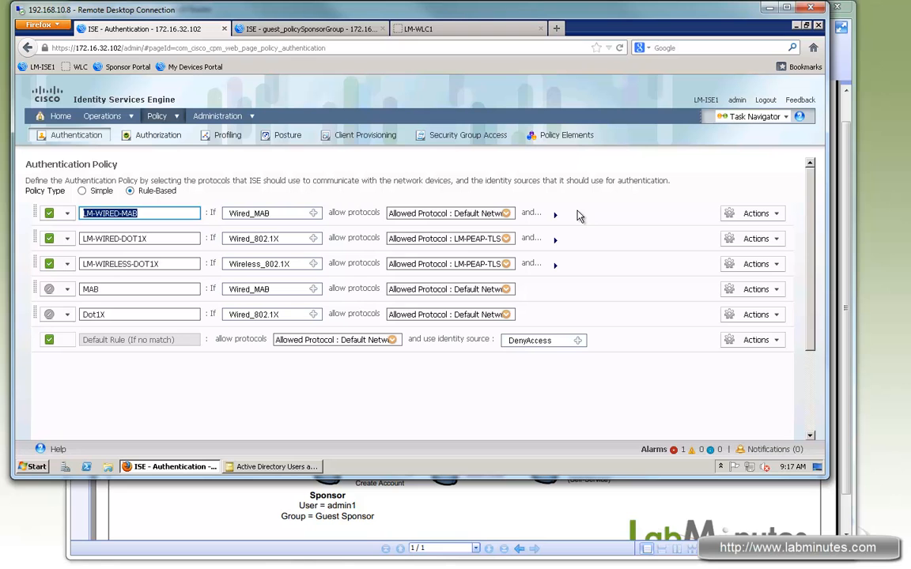
drag(83, 213, 342, 223)
click(241, 213)
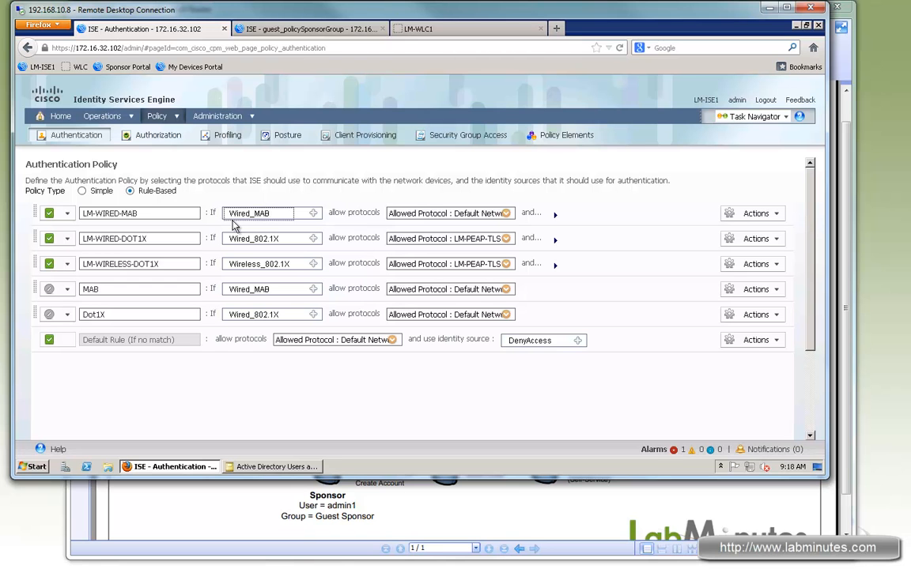
click(554, 217)
click(349, 252)
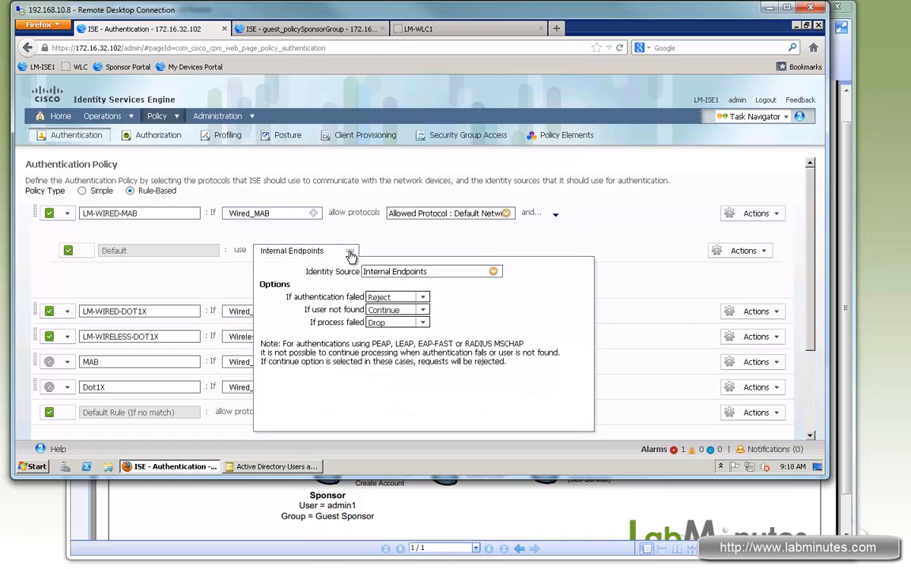
drag(305, 310, 409, 311)
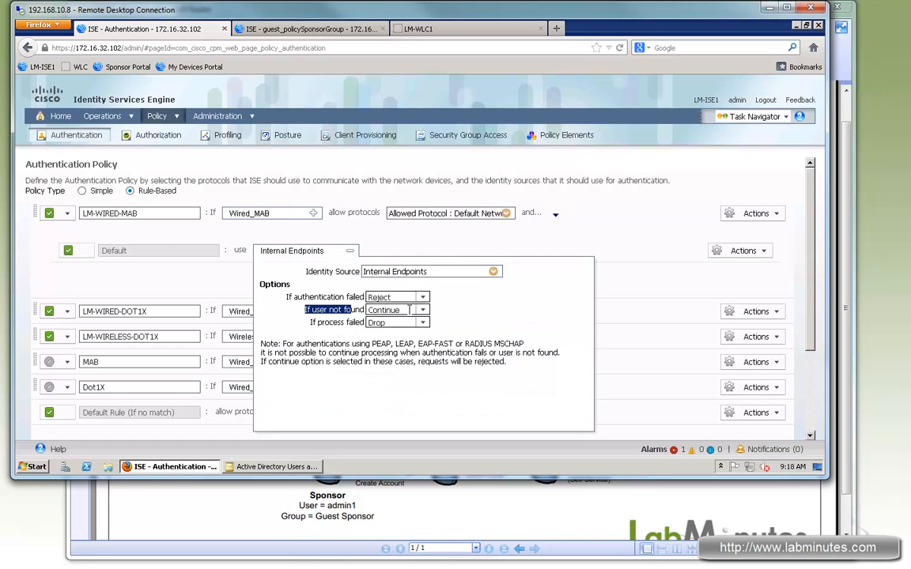
click(581, 226)
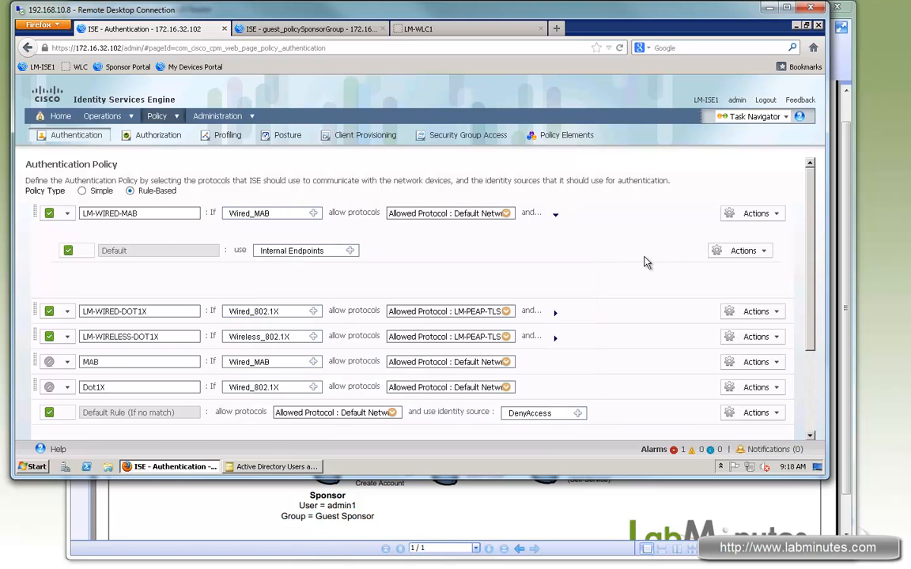
- Duplicate the LM-WIRED-MAB authentication rule below itself and rename the copy as LM-WLAN-MAB
click(776, 213)
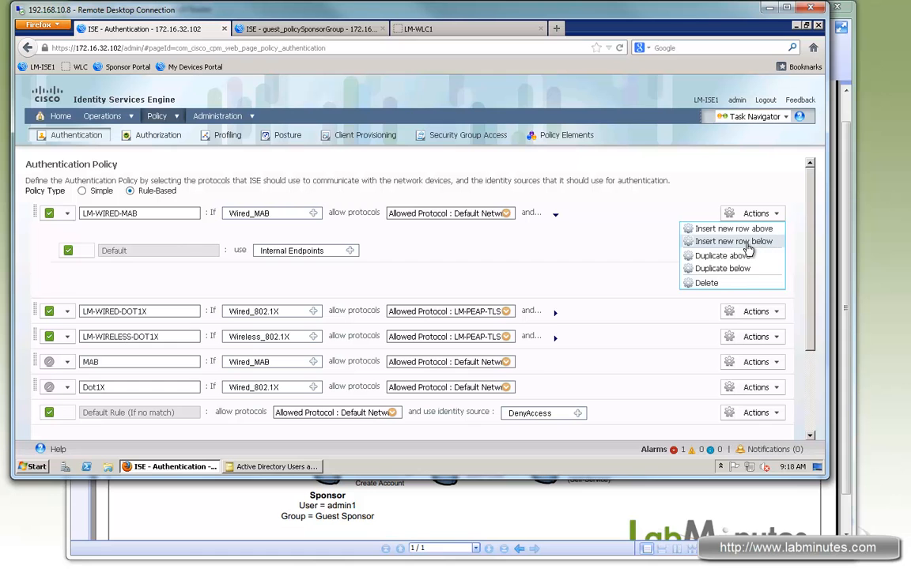
click(678, 268)
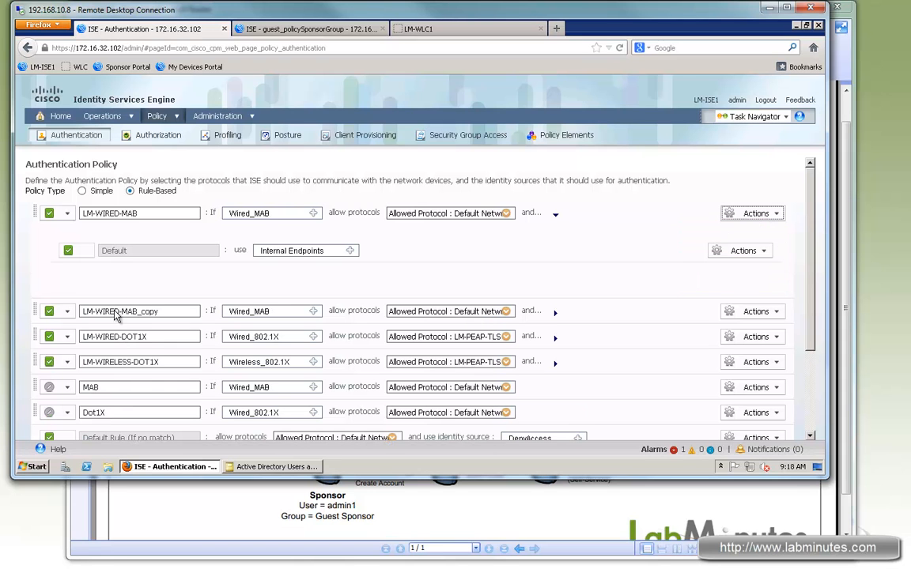
drag(116, 314, 191, 304)
key(BackSpace)
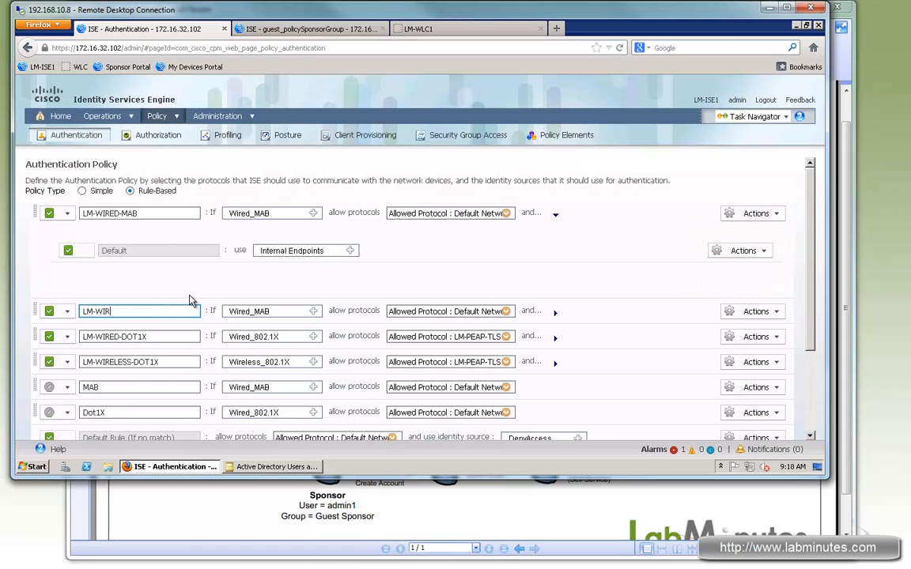
text(LAN-MAB)
- Change the LM-WLAN-MAB rule's condition to the Wireless_MAB compound condition
click(313, 311)
click(317, 366)
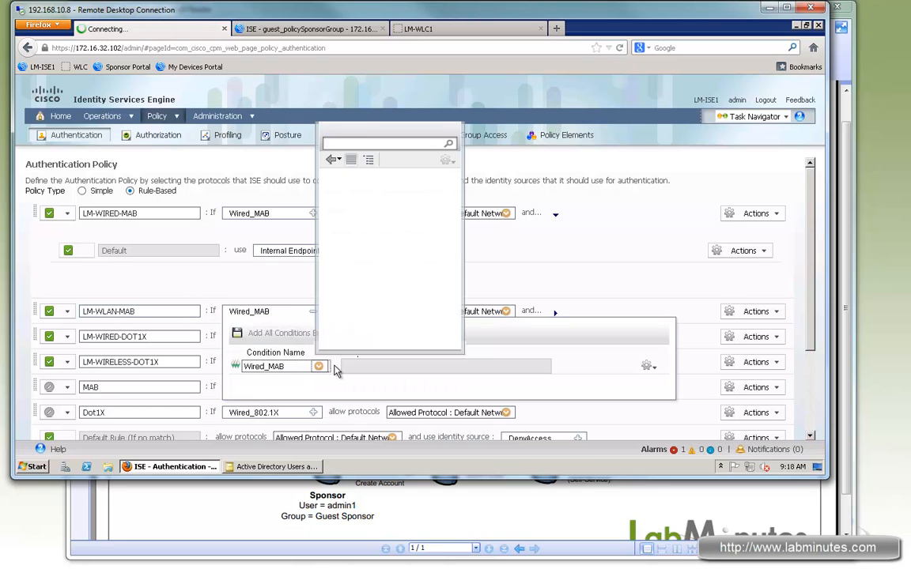
click(406, 189)
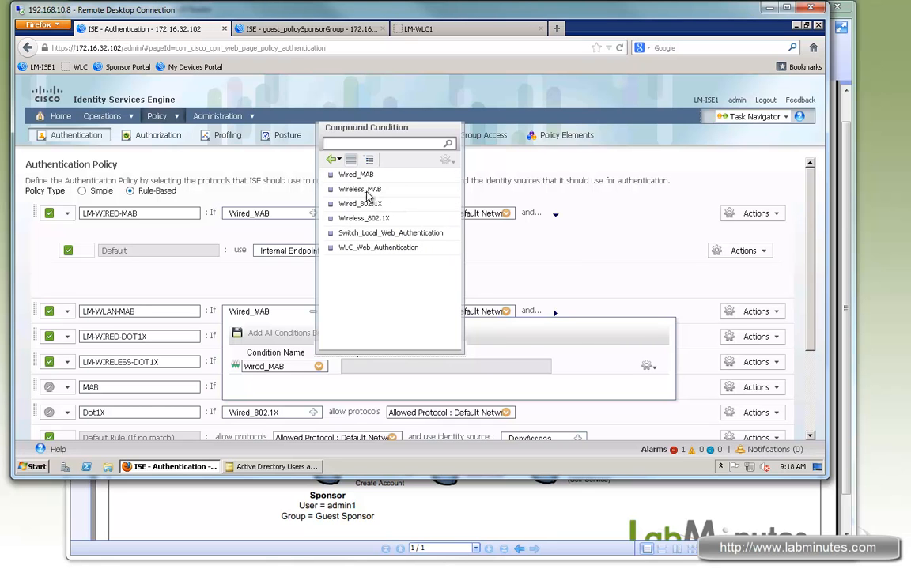
click(366, 190)
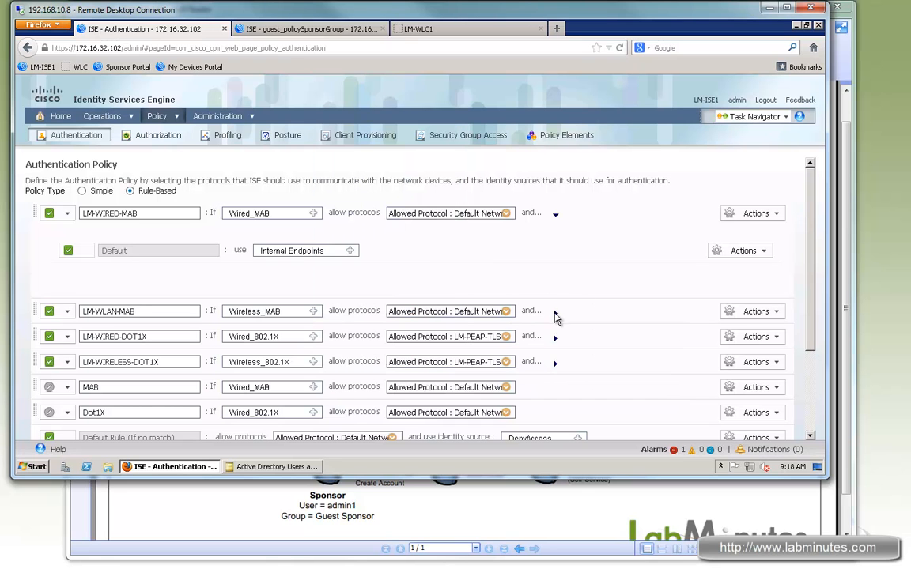
- Check the LM-WLAN-MAB rule's default identity source, keep Internal Endpoints, and save the authentication policy
click(555, 313)
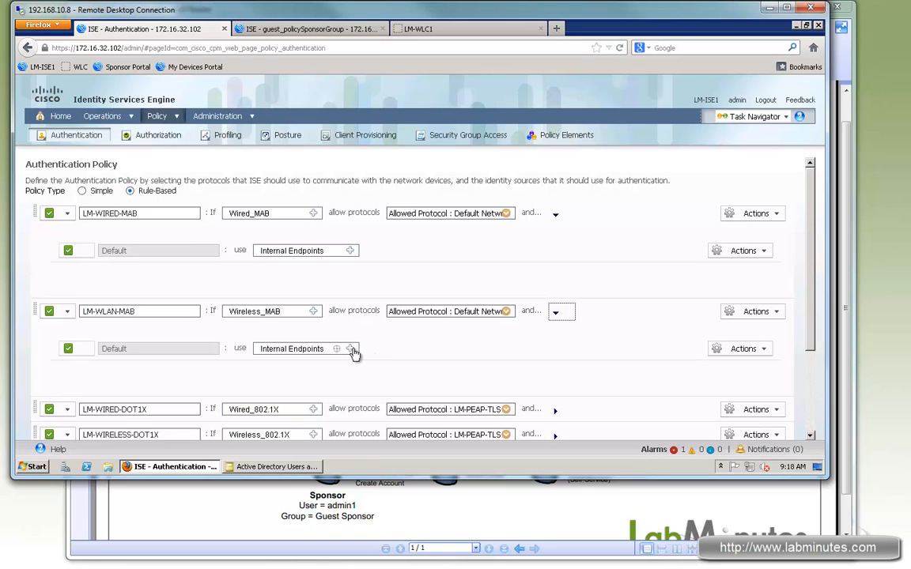
click(350, 350)
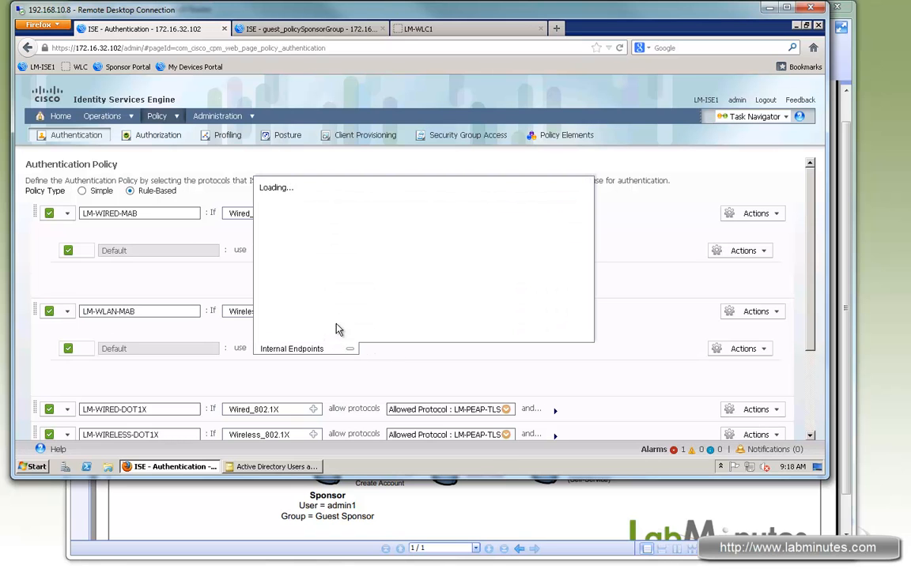
click(721, 251)
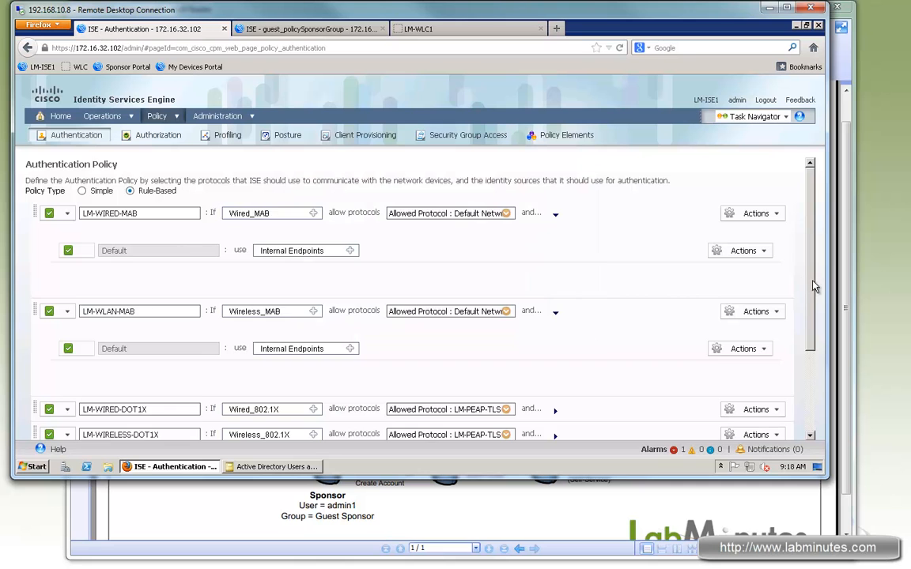
scroll(723, 395, down, 3)
click(40, 434)
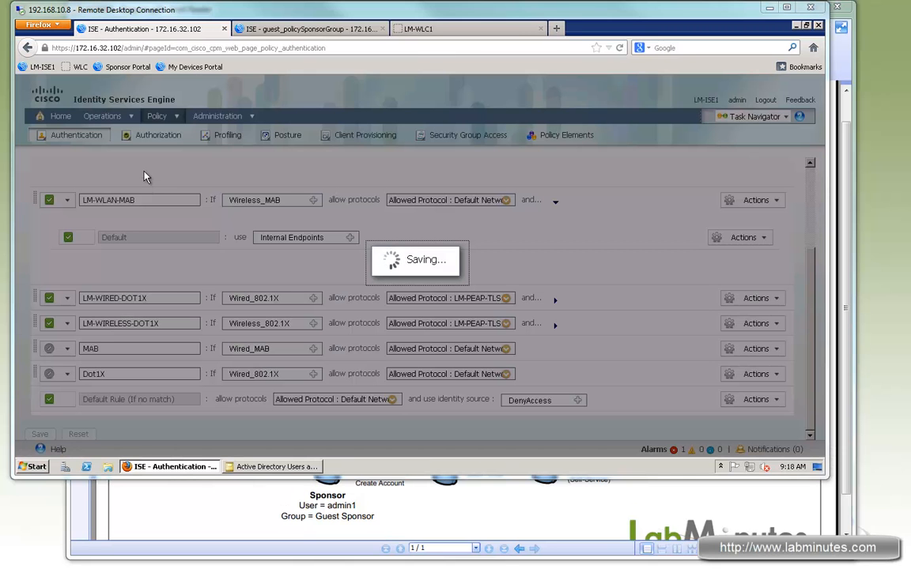
- Open the list of downloadable ACLs under the authorization results of the policy elements
click(281, 31)
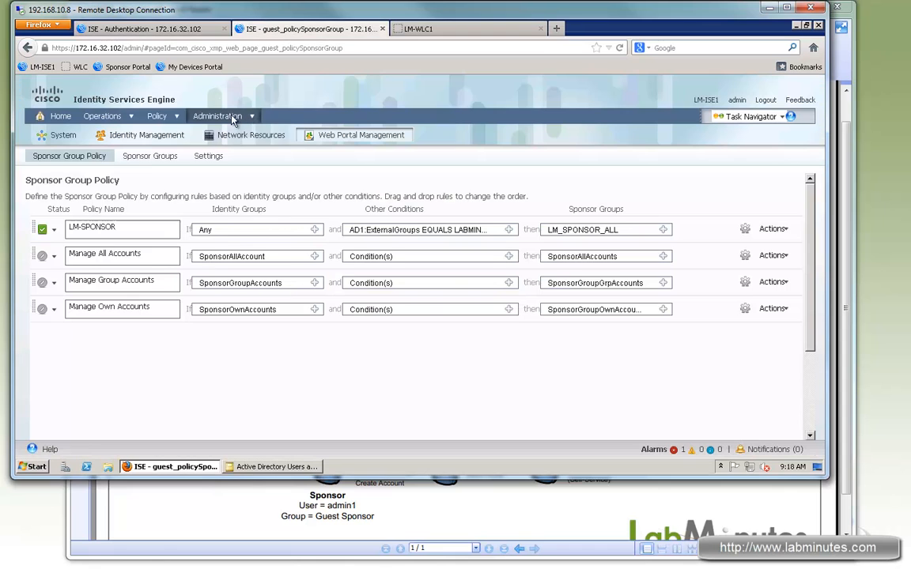
click(175, 119)
click(178, 278)
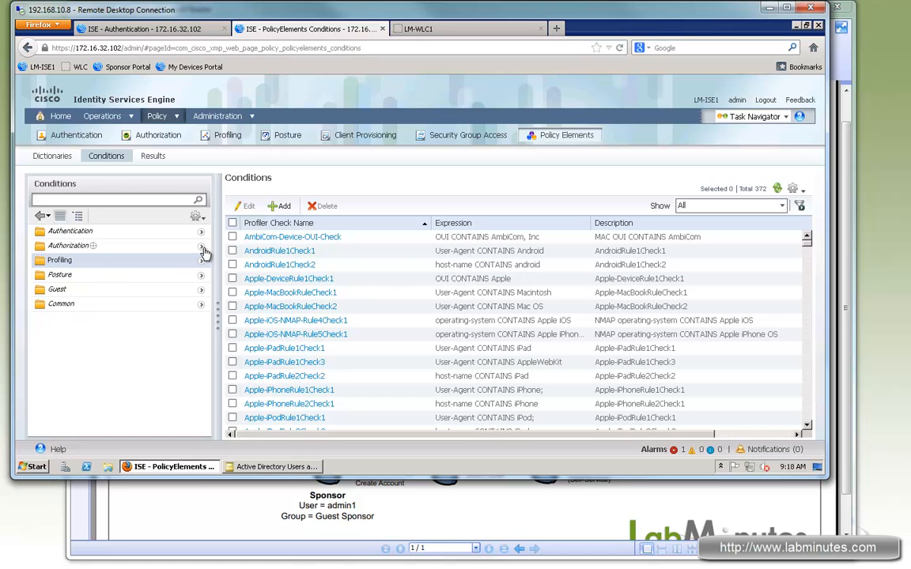
click(154, 157)
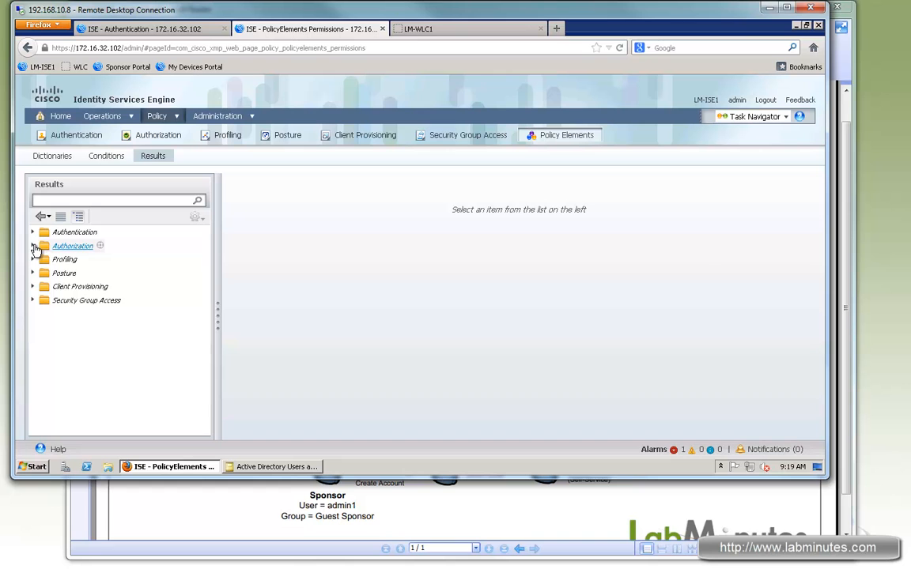
click(33, 246)
click(42, 273)
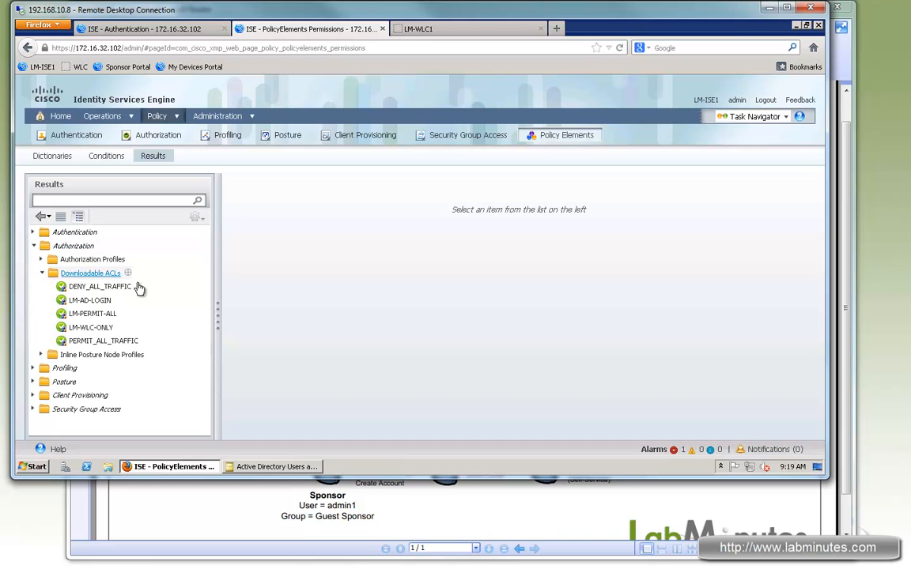
click(96, 274)
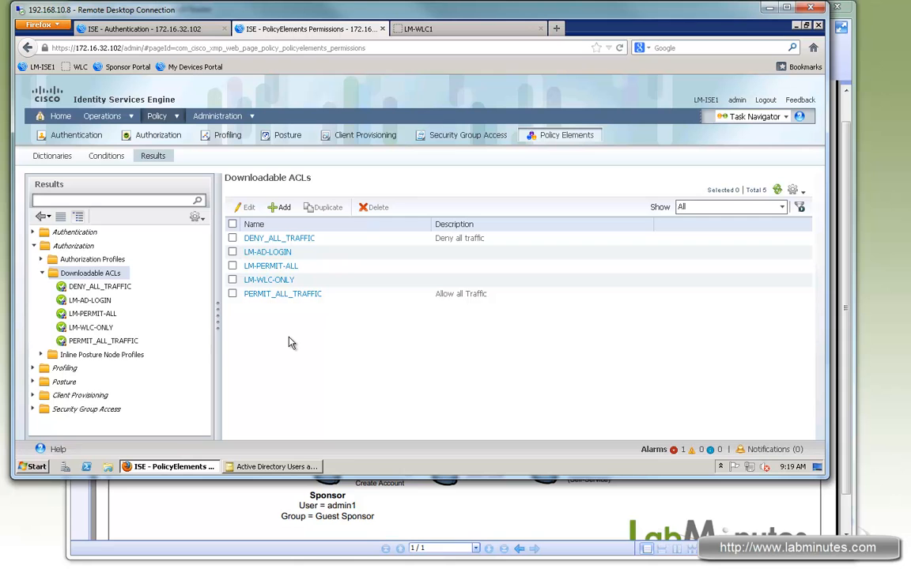
- Create and save downloadable ACL LM-ISE-ONLY permitting DHCP (bootpc to bootps), UDP 53 and IP to host 172.16.32.102, with a final deny ip any any log
click(281, 207)
click(338, 209)
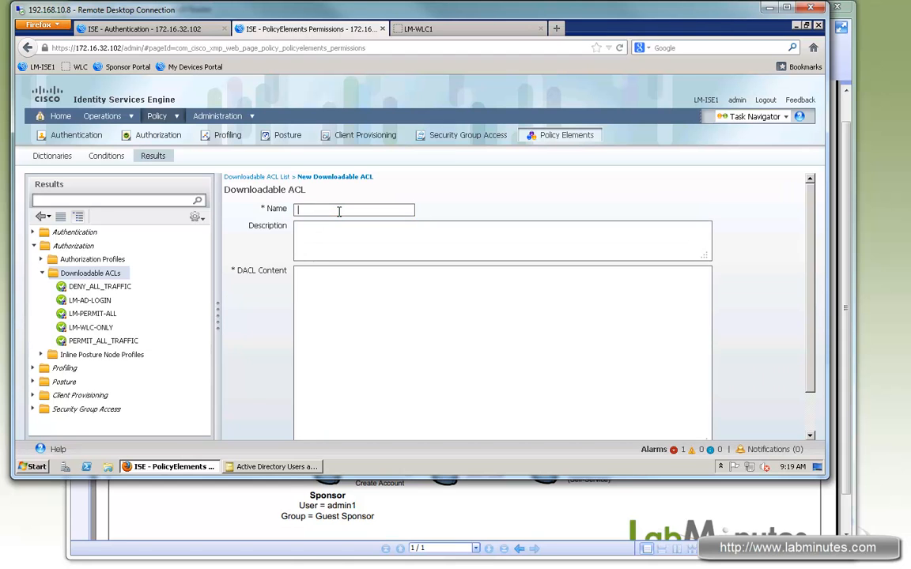
text(LM-ISE-ONLY)
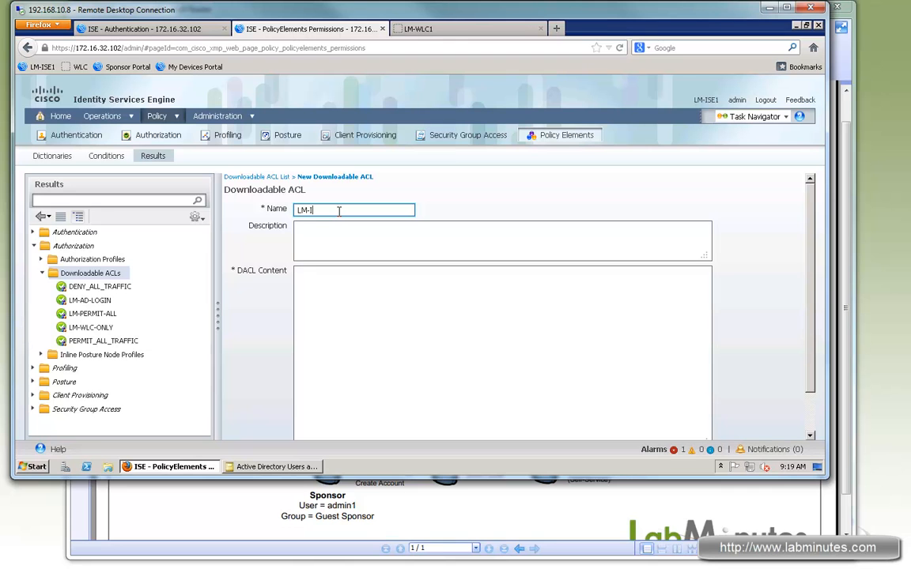
click(396, 280)
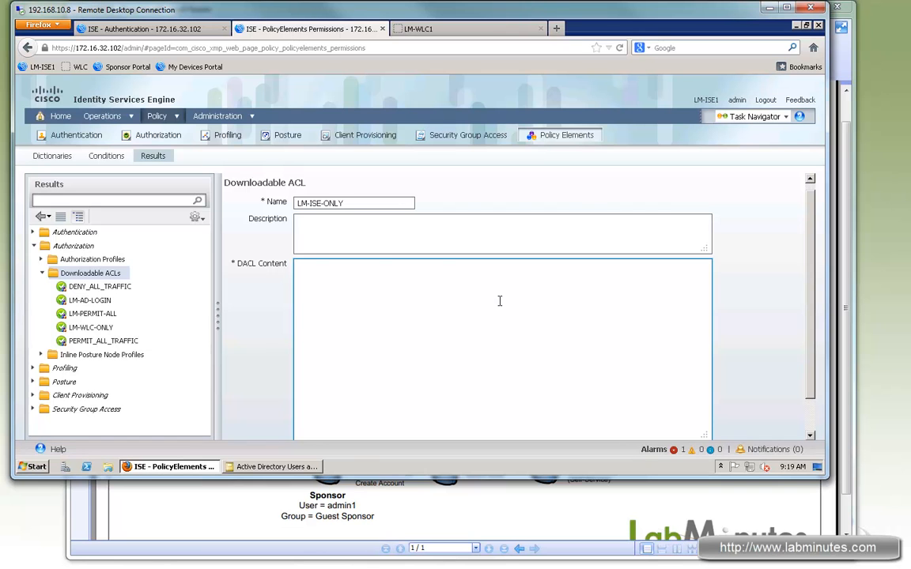
text(permit udp any eq bootpc any eq bootps permit udp any any eq 53 ! permit ip any host 172.16.32.102 ! deny ip any any log !)
drag(319, 266, 416, 266)
drag(391, 275, 399, 294)
scroll(409, 381, down, 2)
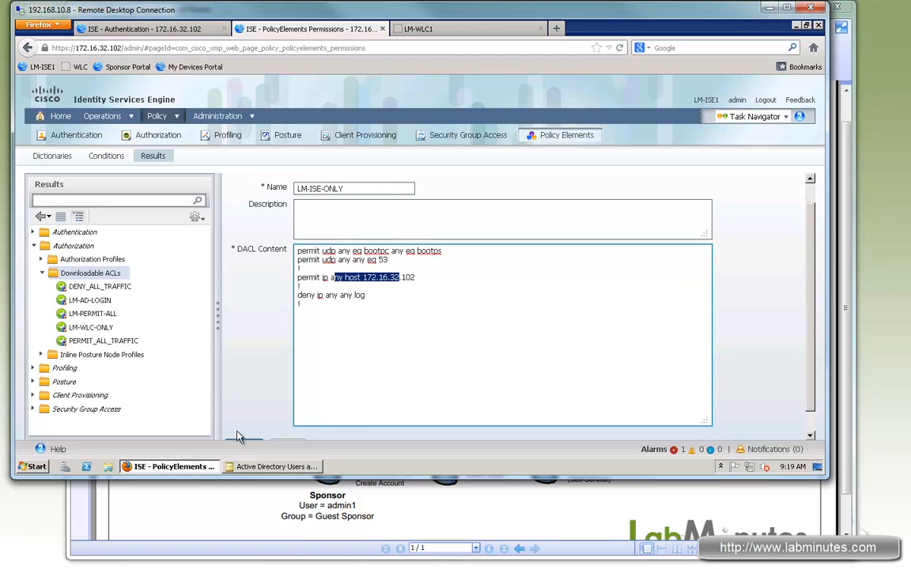
click(241, 424)
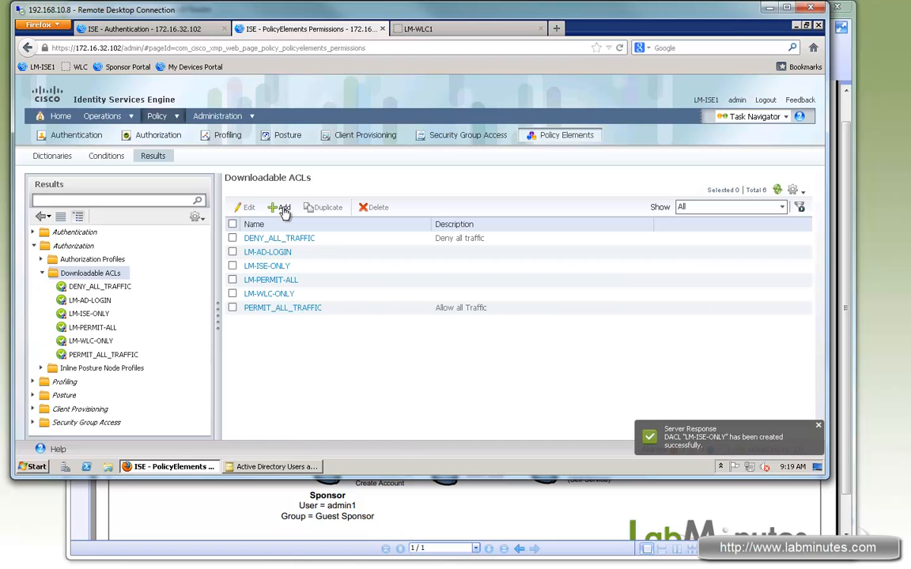
- Create and save downloadable ACL LM-INTERNET-ONLY permitting DHCP (bootpc to bootps), UDP 53 and IP to host 172.16.32.102, while denying internal 10.x destinations
click(281, 207)
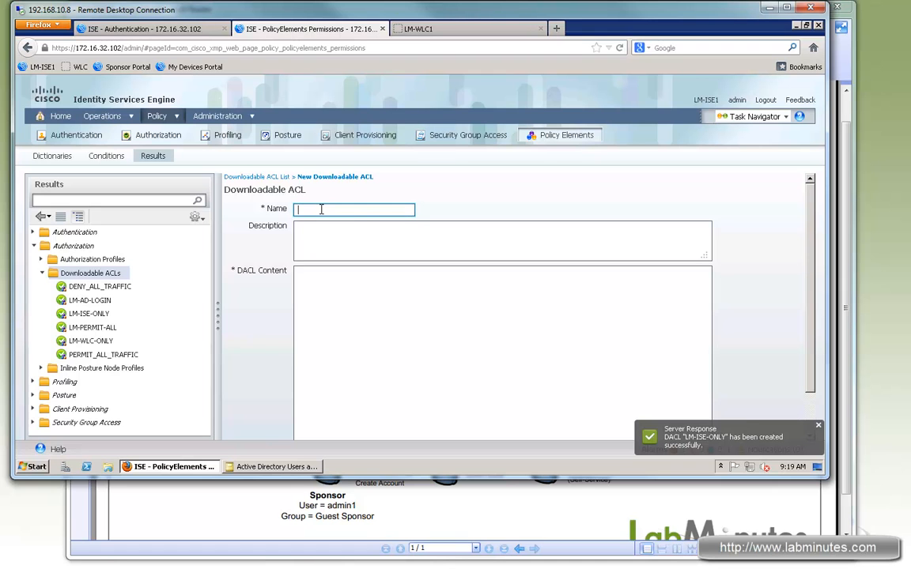
text(LM-INTERNET-ONLY)
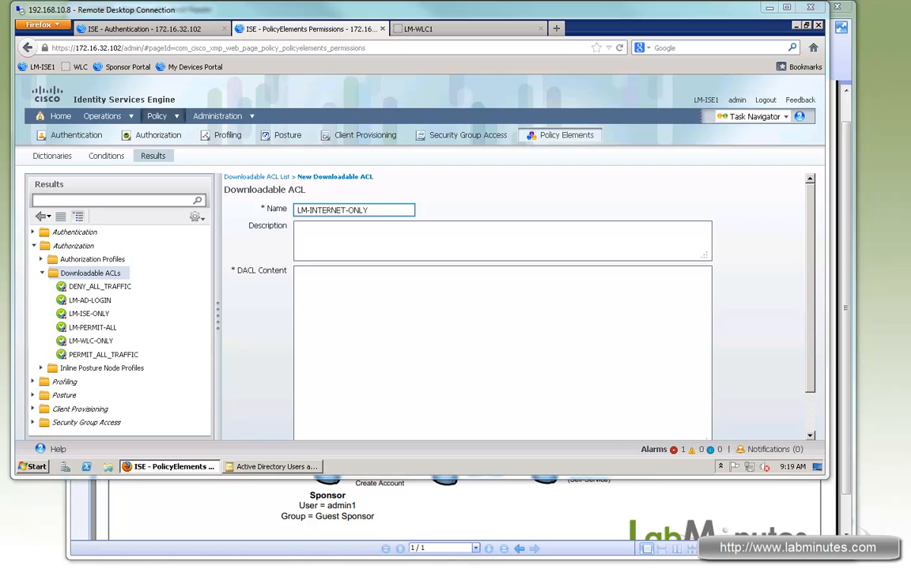
click(344, 280)
text(! permit udp any eq bootpc any eq bootps permit udp any any eq 53 permit ip any host 172.16.32.102 ! deny ip any 10.0.0.0 0.255.255.255 deny ip any  172.16.0.0 0.15.255.255 deny ip any 192.168.0.0 0.0.255.255 ! permit ip any any !)
drag(298, 275, 301, 336)
click(320, 292)
shift+click(405, 294)
scroll(369, 389, down, 2)
click(242, 423)
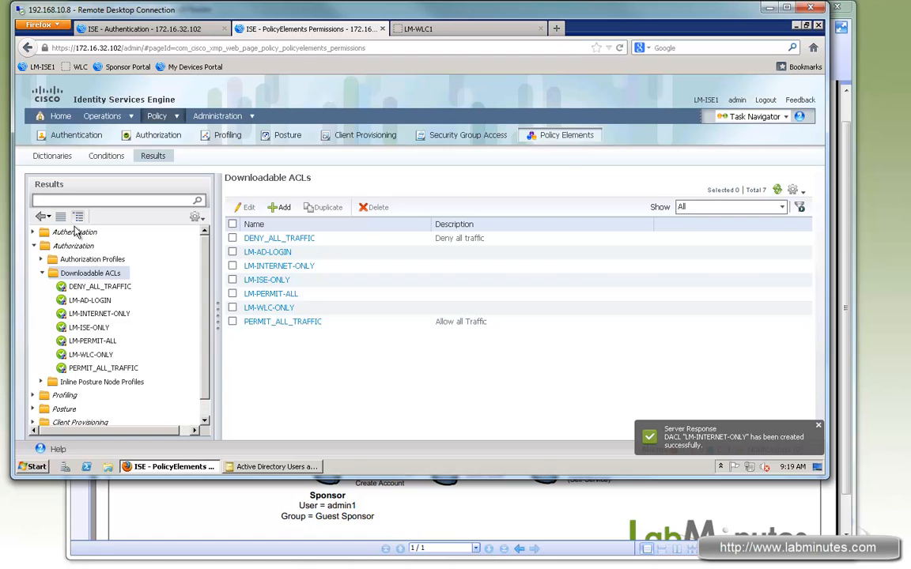
- Start a new standard authorization profile named LM-WIRED-CWA
click(93, 259)
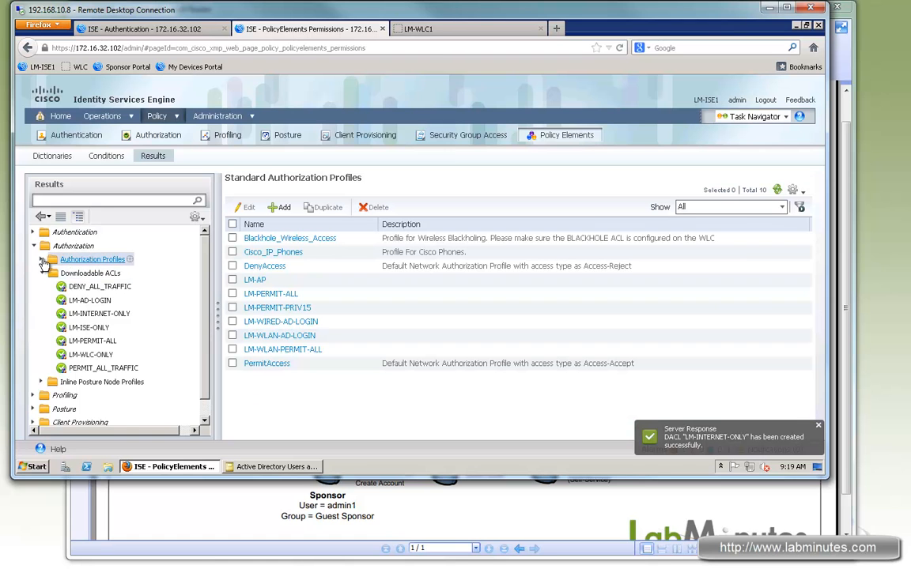
click(42, 259)
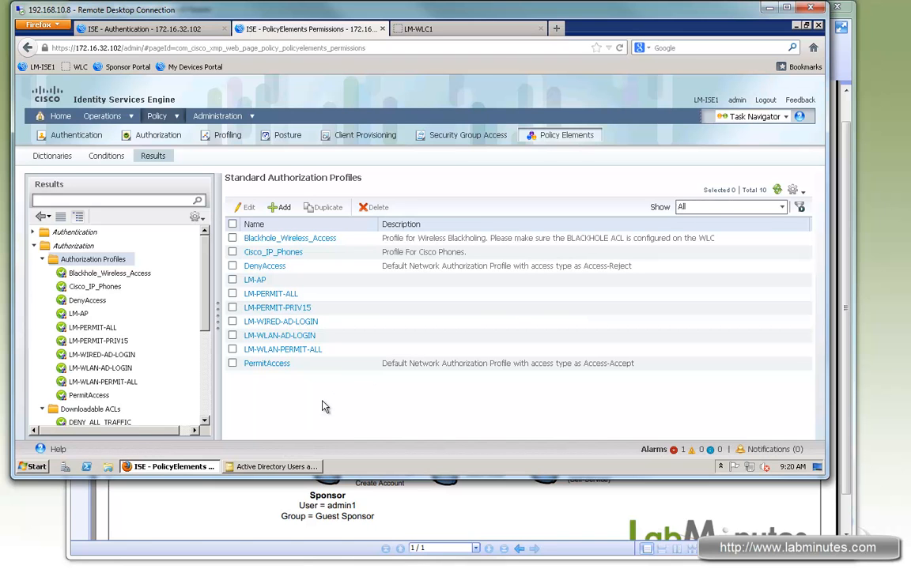
click(283, 207)
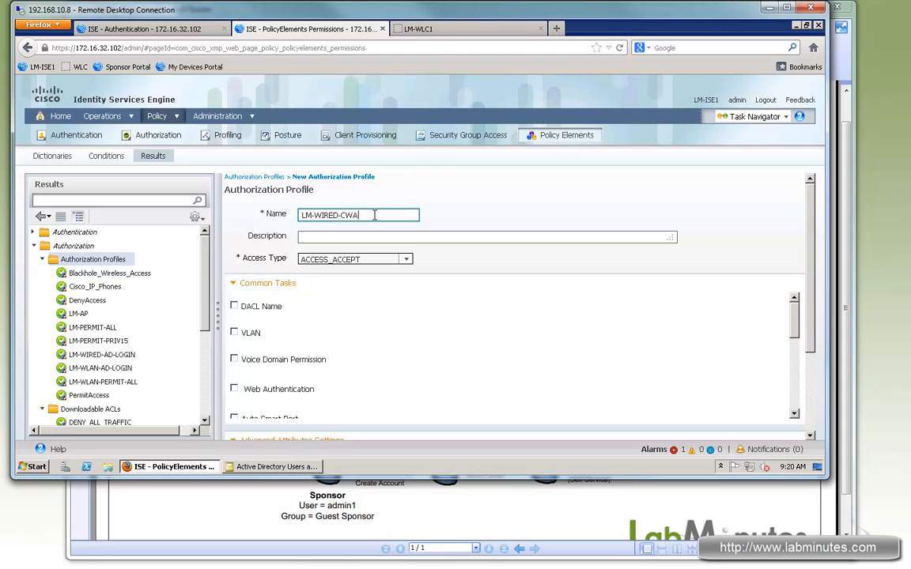
- Assign the LM-ISE-ONLY DACL to the LM-WIRED-CWA profile and enable Centralized web authentication
click(234, 305)
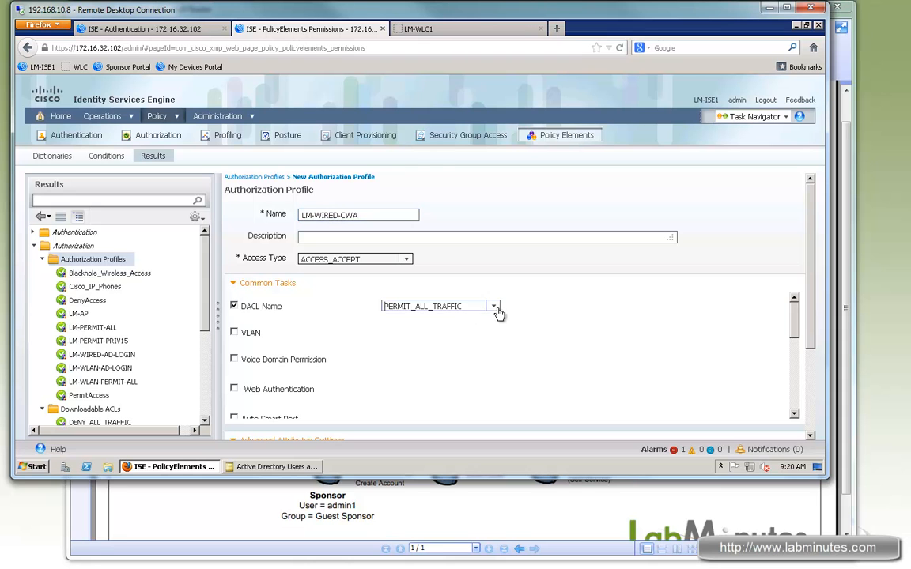
click(497, 313)
click(417, 367)
click(566, 316)
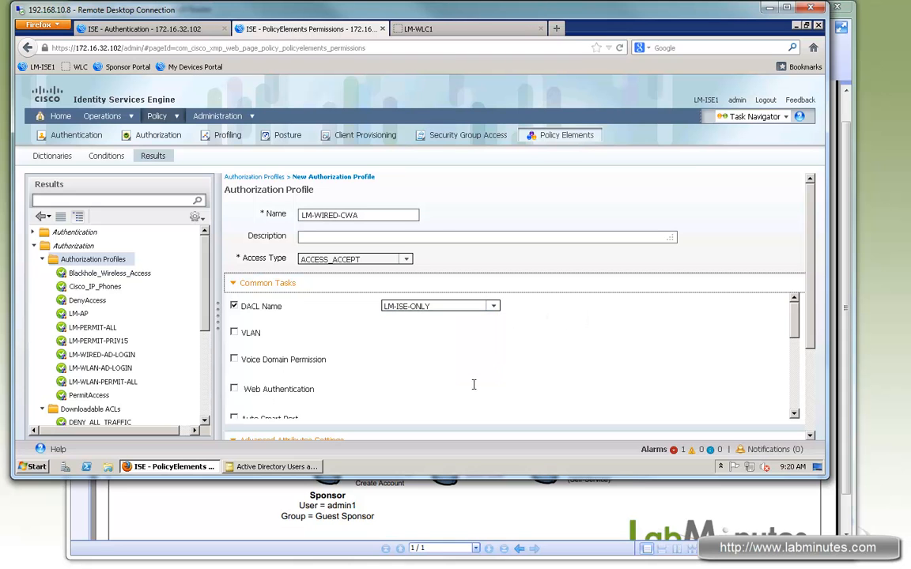
click(505, 386)
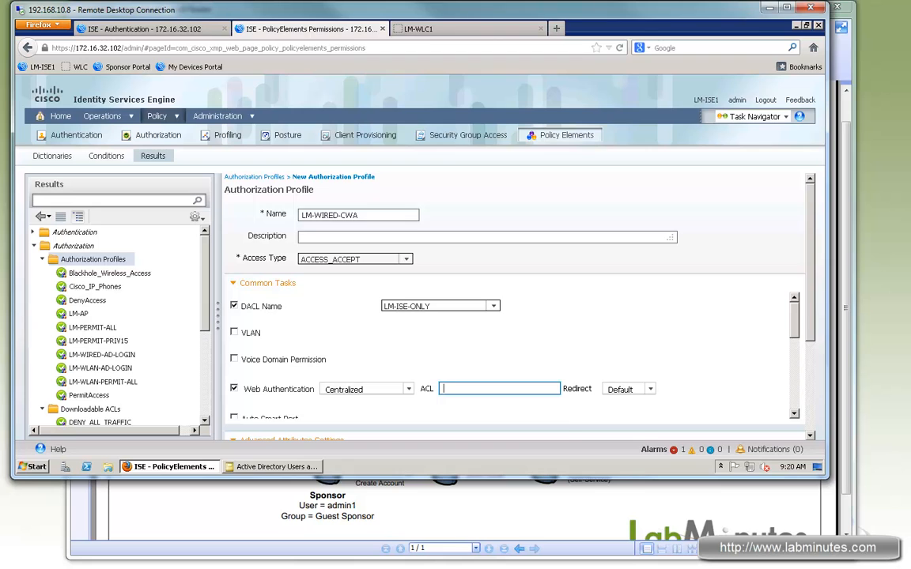
- Switch to the SecureCRT terminal and list SW1's access lists with sh access-l
key(alt+Tab)
key(Return)
key(Return)
key(Return)
key(Return)
key(Return)
key(Return)
key(Return)
key(Return)
key(Return)
key(Return)
key(Return)
key(Return)
key(Return)
key(Return)
key(Return)
key(Return)
key(Return)
key(Return)
key(Return)
key(Return)
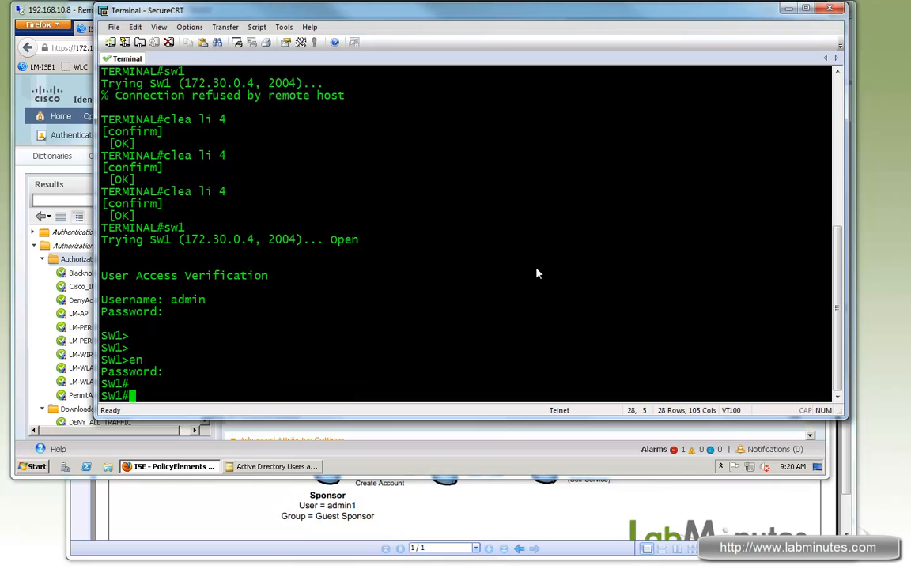
text(sh access-l)
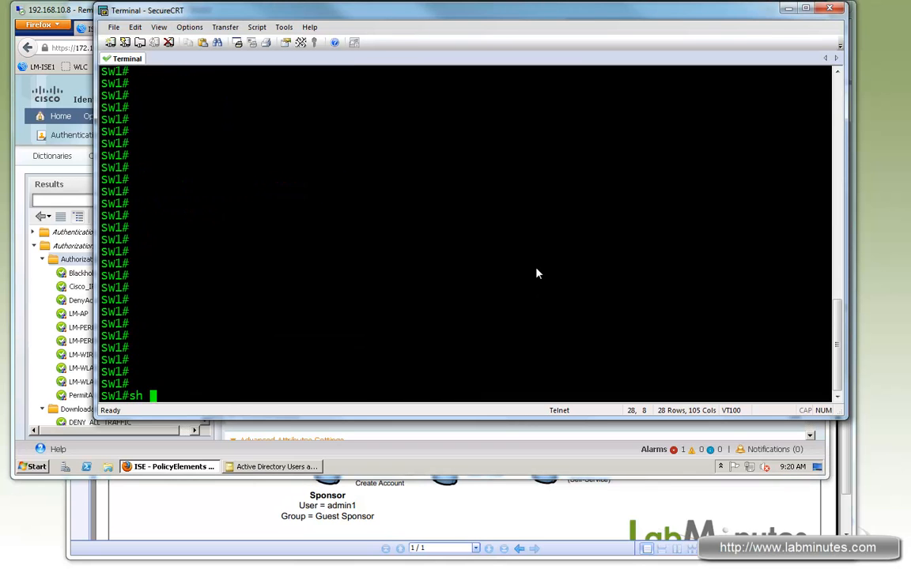
key(Return)
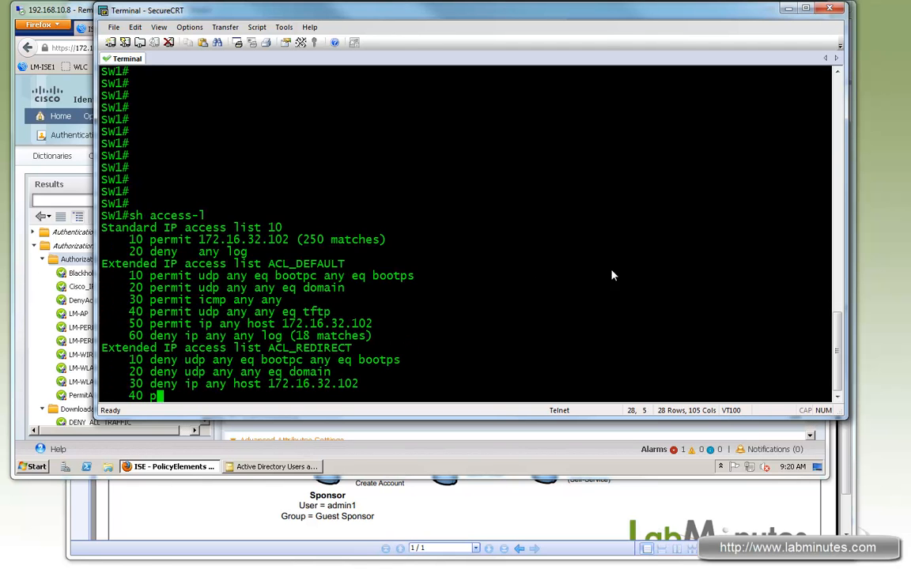
- Examine the ACL_REDIRECT access list's deny and permit entries in the switch output
scroll(335, 216, up, 1)
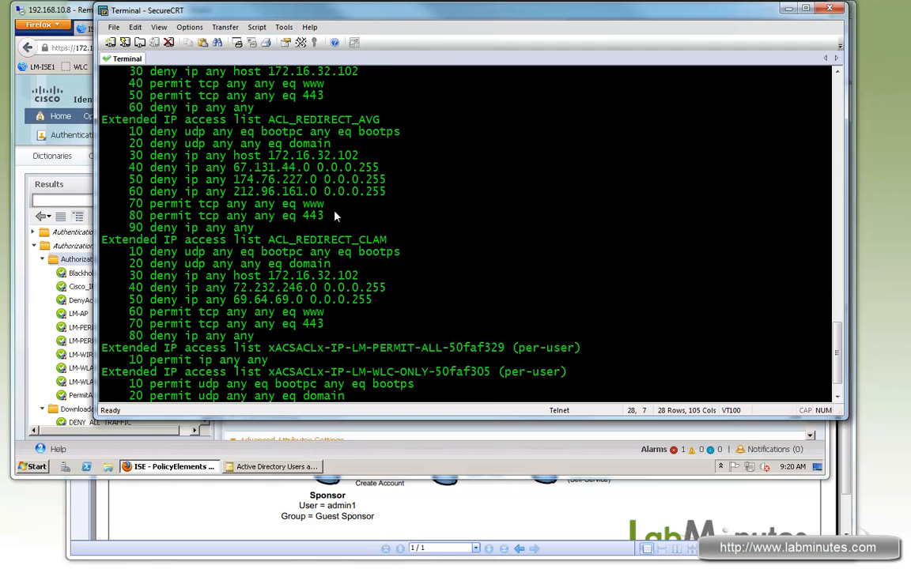
scroll(390, 278, up, 5)
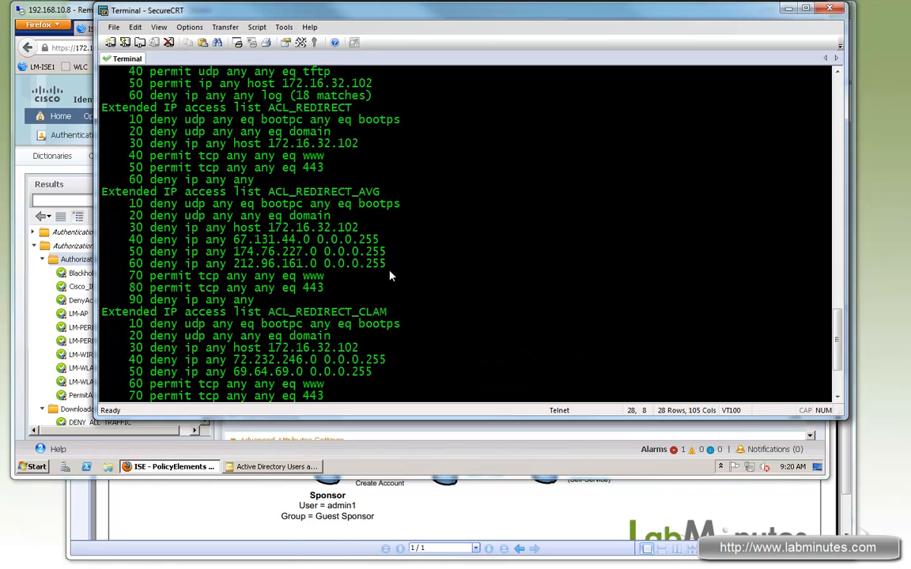
scroll(390, 275, up, 2)
drag(230, 253, 384, 258)
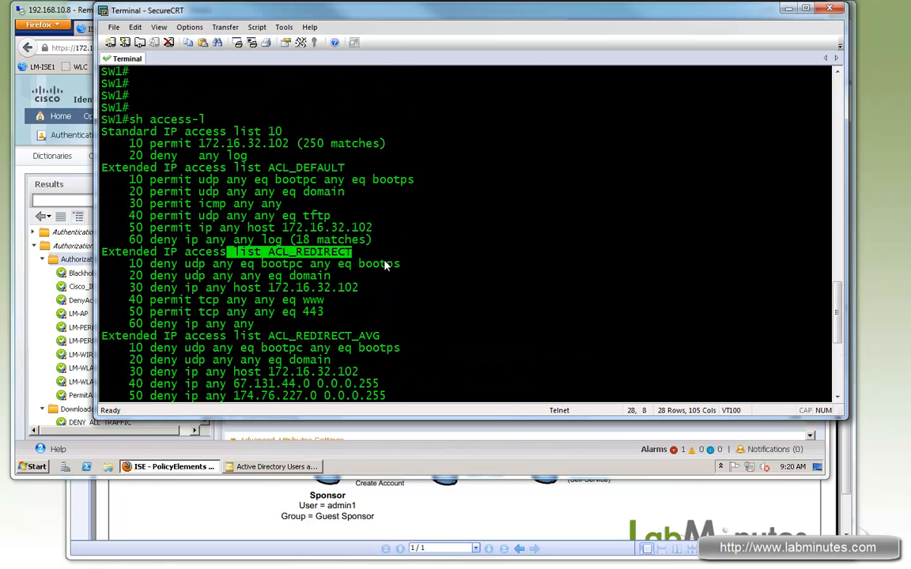
drag(181, 264, 378, 266)
drag(311, 277, 313, 275)
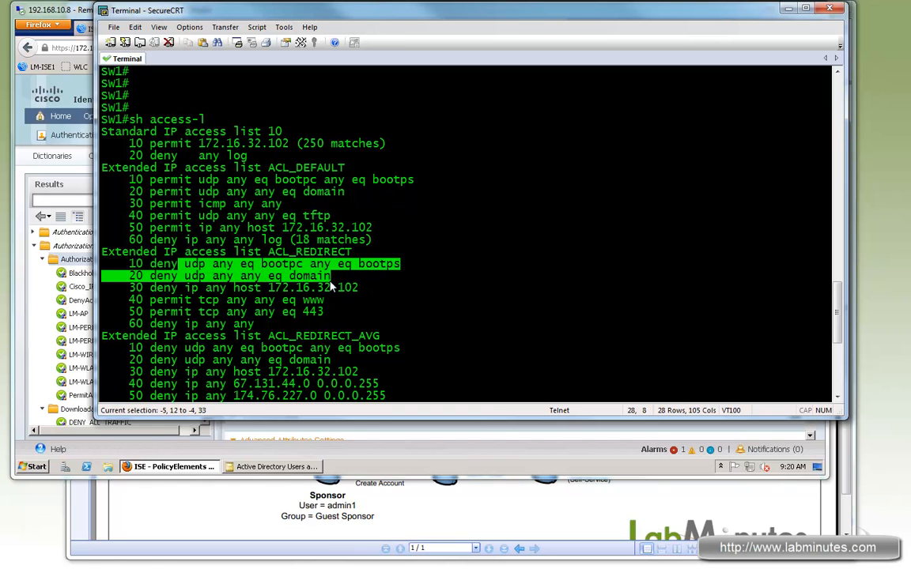
drag(184, 288, 349, 304)
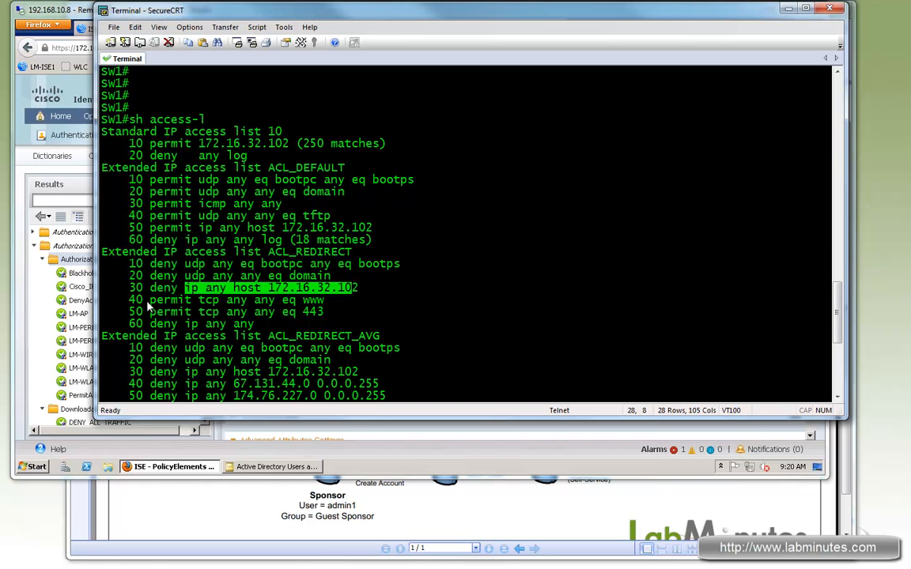
drag(147, 304, 324, 313)
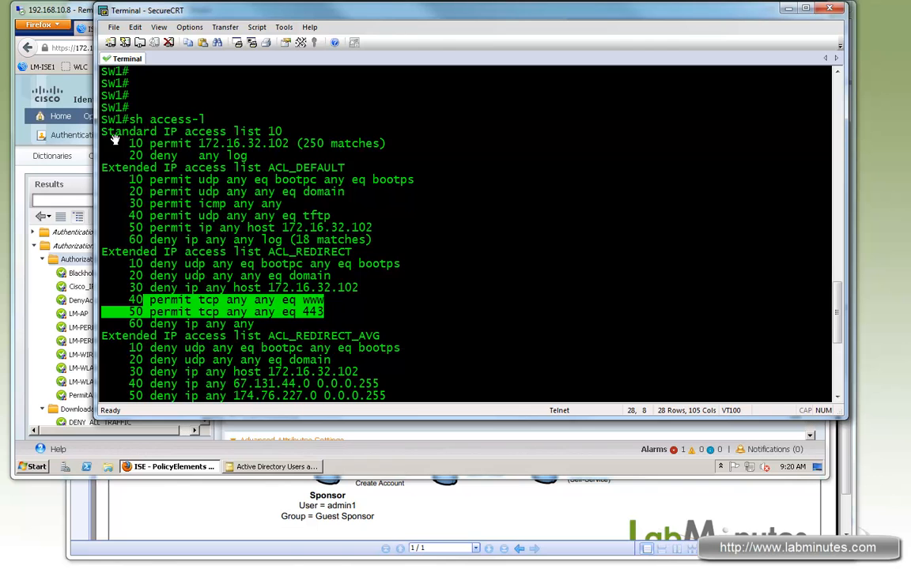
click(87, 13)
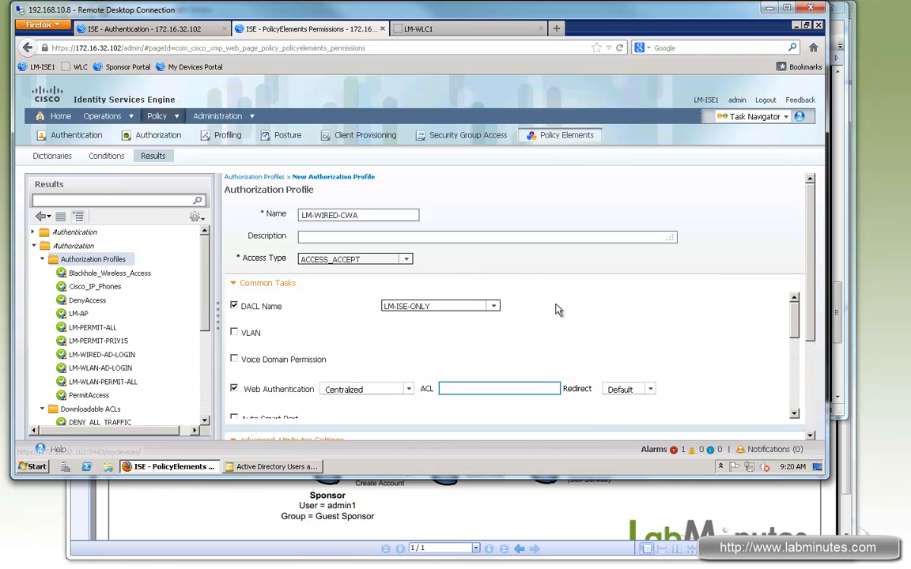
right_click(498, 387)
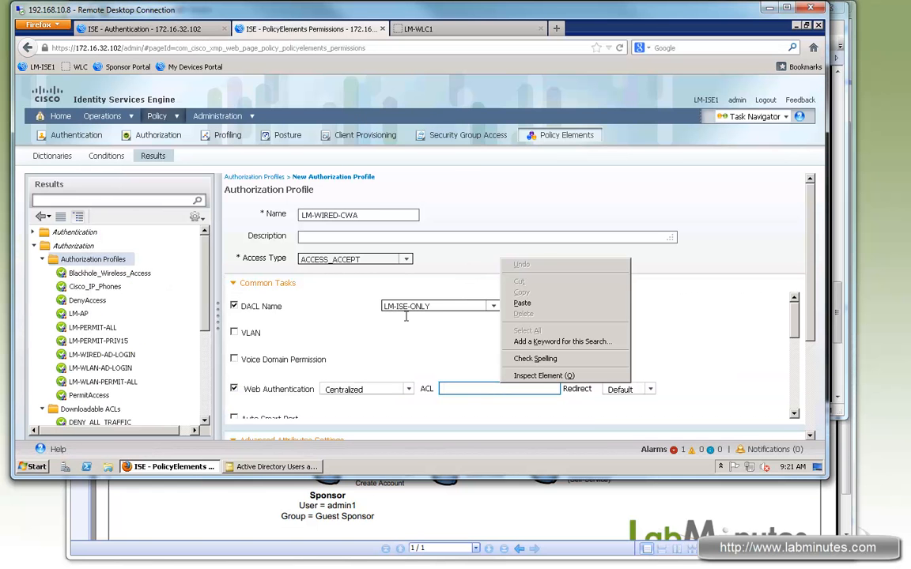
key(Escape)
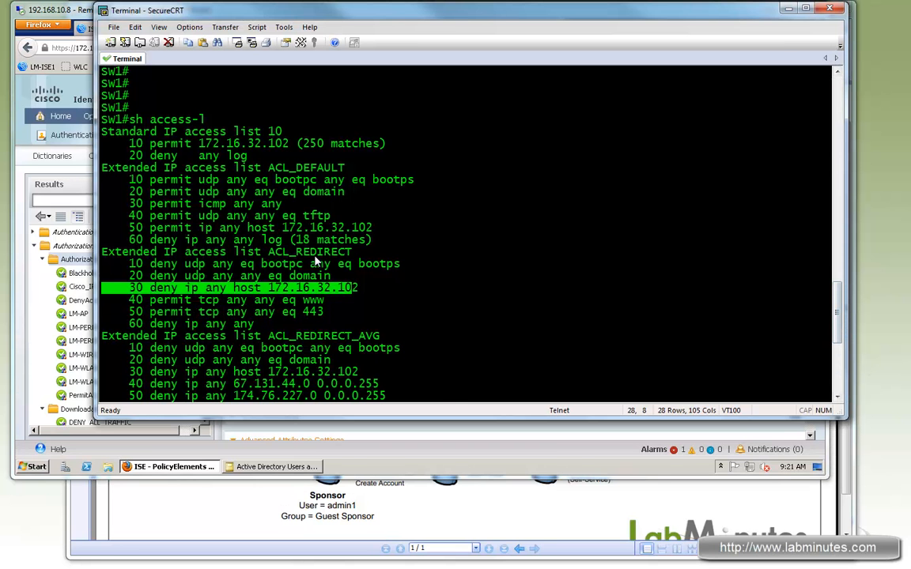
- Copy the name ACL_REDIRECT from the switch output and paste it as the web authentication ACL of the LM-WIRED-CWA profile in ISE
drag(267, 253, 351, 254)
right_click(314, 253)
click(332, 262)
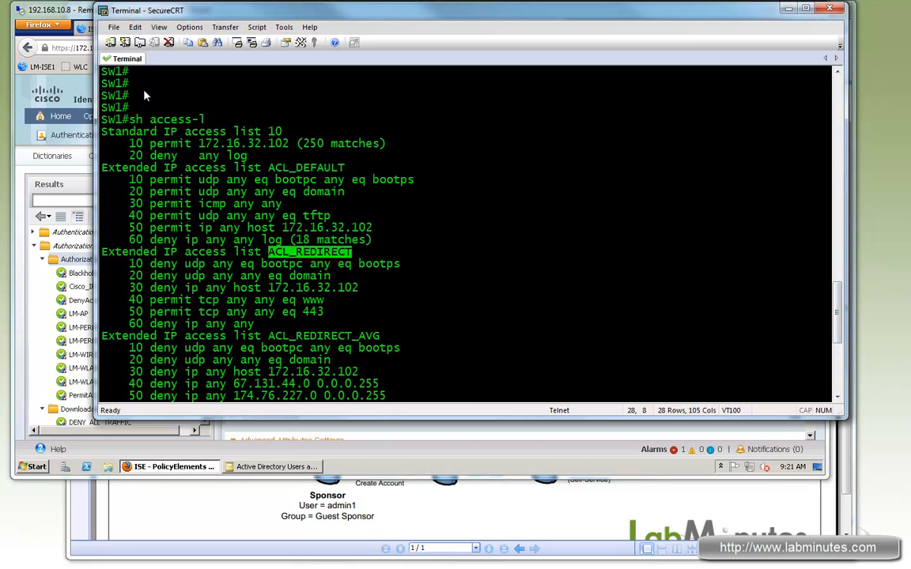
click(81, 15)
click(502, 389)
key(ctrl+v)
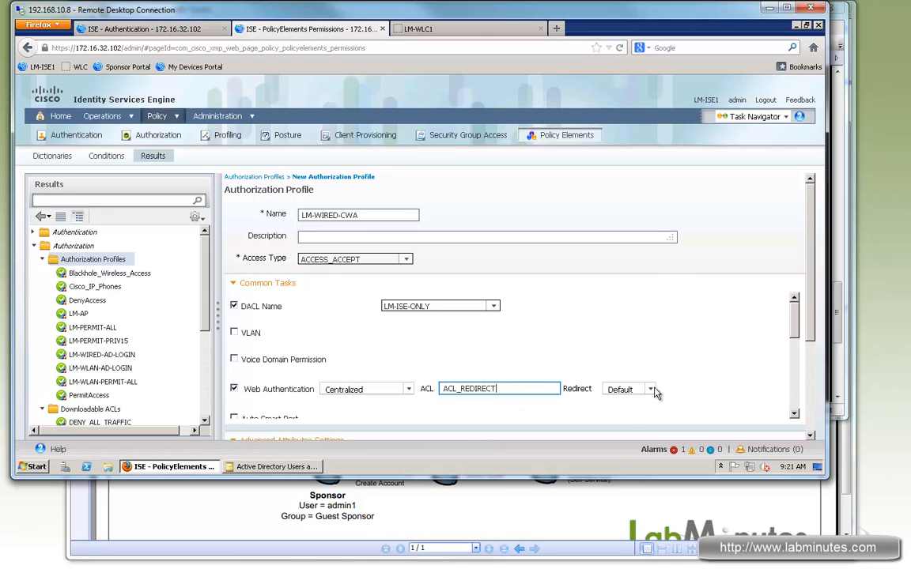
- Set the LM-WIRED-CWA profile's web authentication redirect to Manual with the LM_GUEST_PORTAL portal, and submit the profile
click(629, 389)
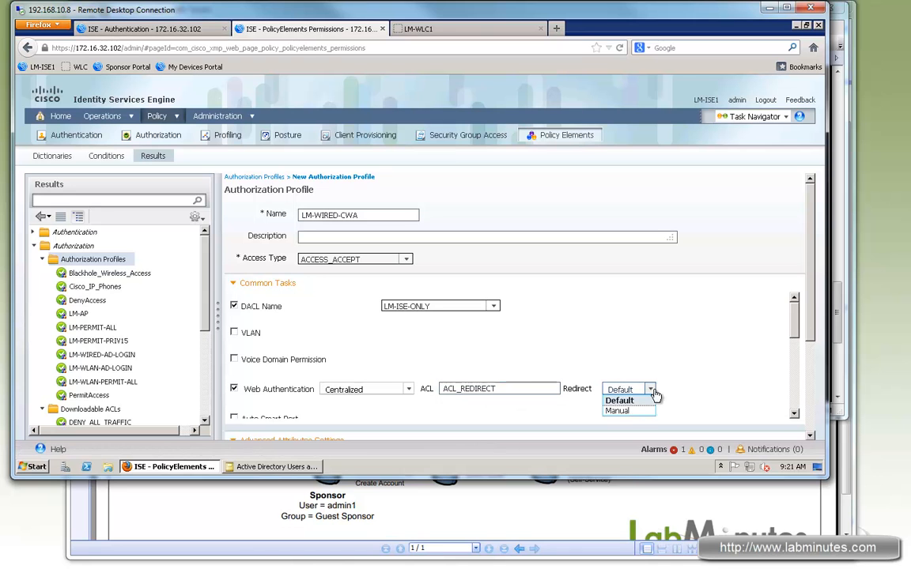
click(617, 410)
click(766, 393)
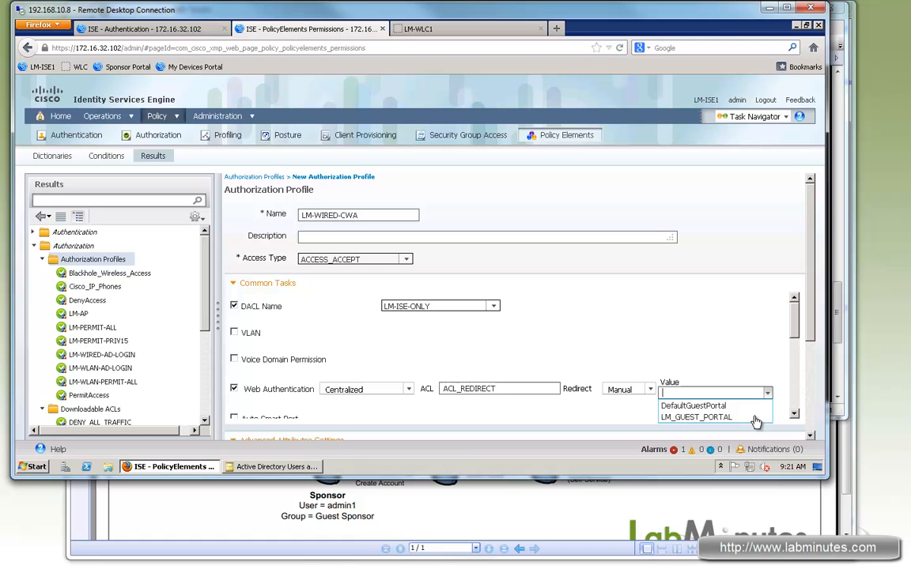
click(697, 416)
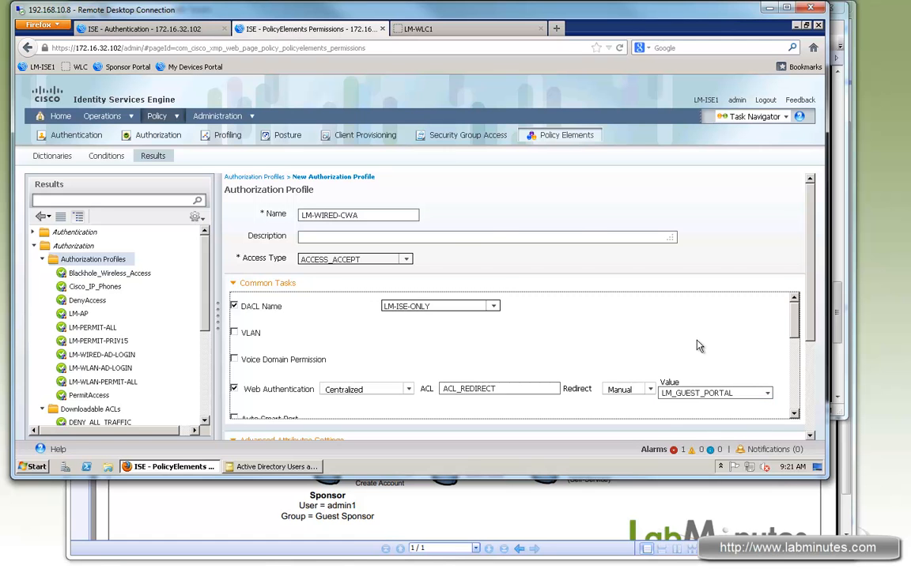
scroll(806, 437, down, 3)
click(244, 434)
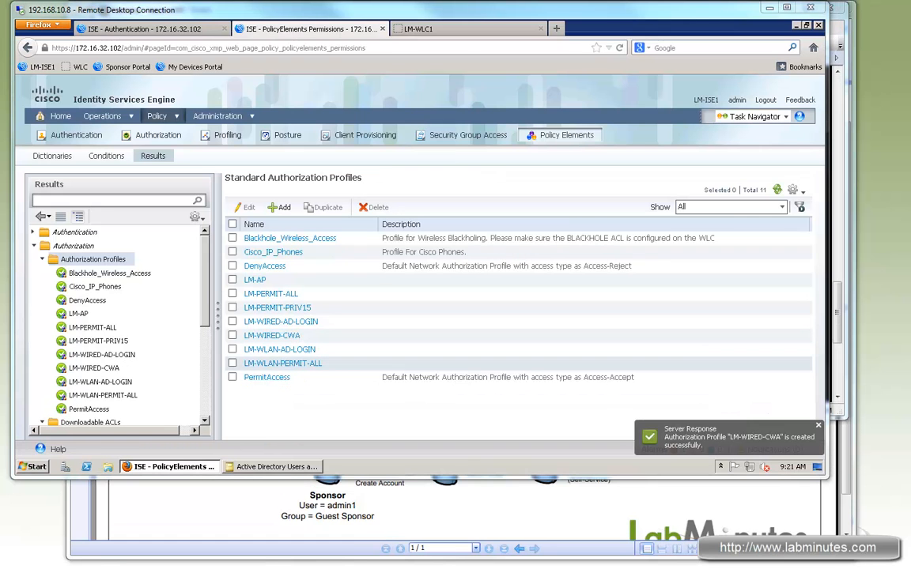
- Create an authorization profile named LM-WIRED-INTERNET-ONLY that uses the LM-INTERNET-ONLY DACL, and submit it
click(283, 209)
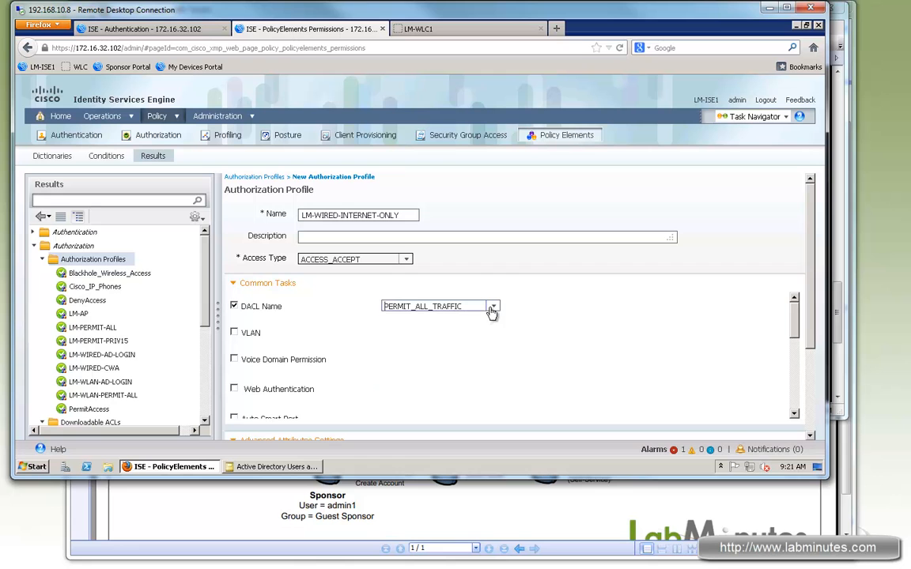
click(491, 309)
click(427, 380)
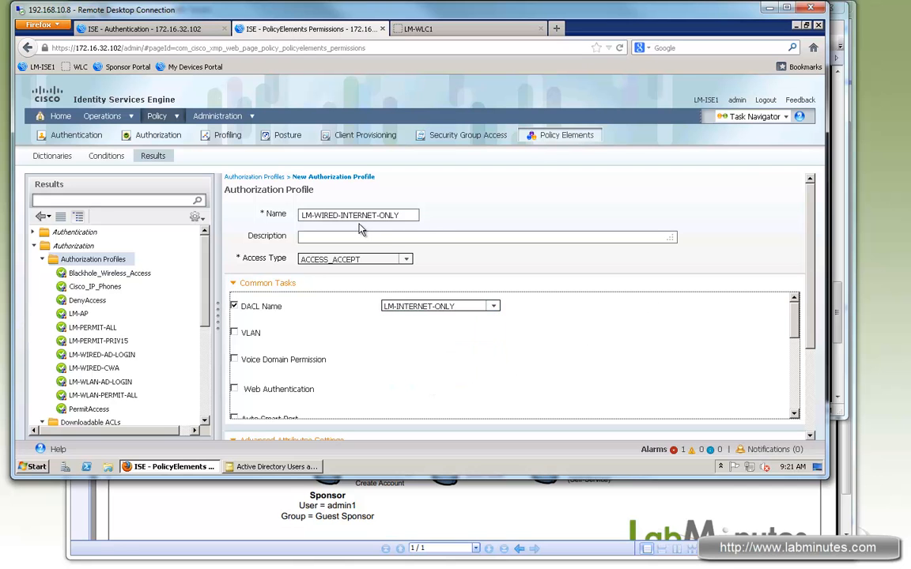
scroll(304, 347, down, 3)
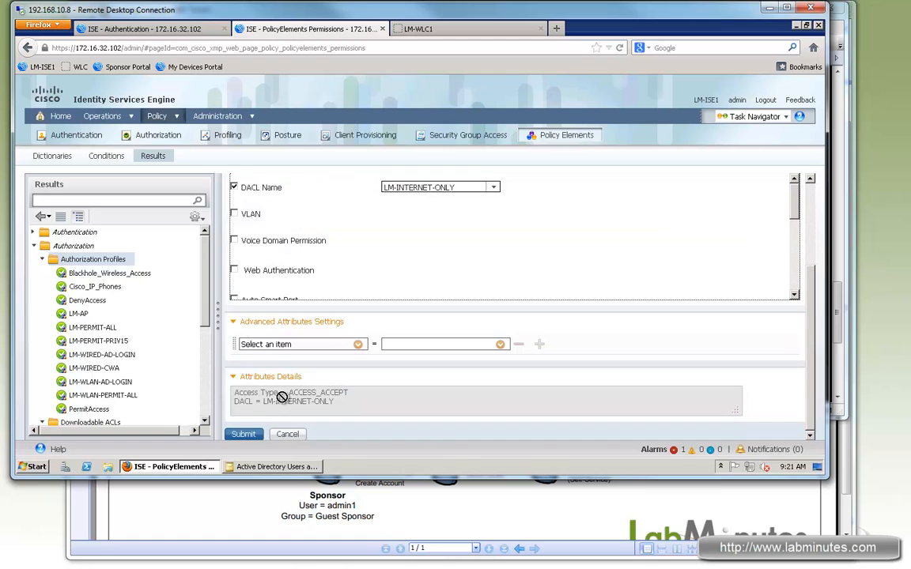
click(244, 435)
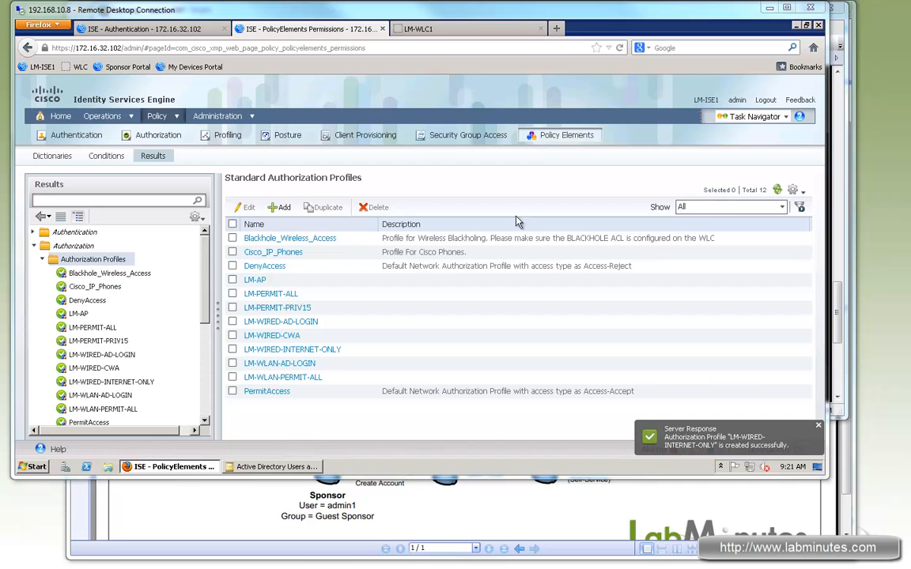
- Start a new authorization profile named LM-WLAN-CWA and enable Centralized web authentication
click(278, 208)
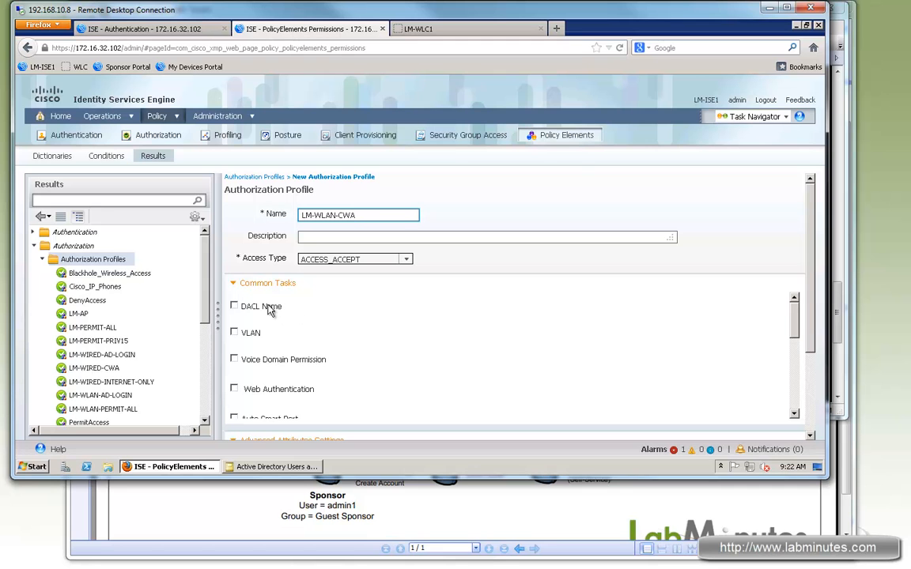
click(233, 388)
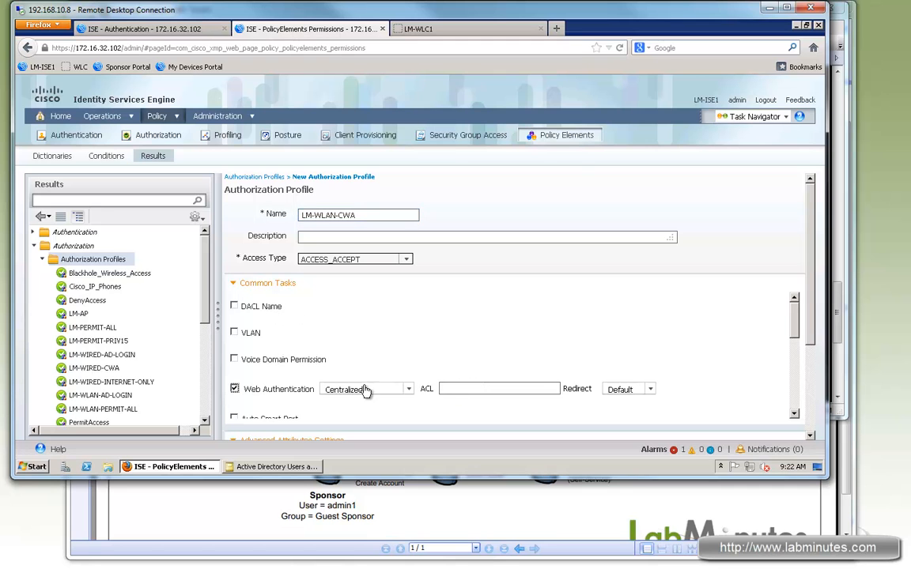
click(466, 389)
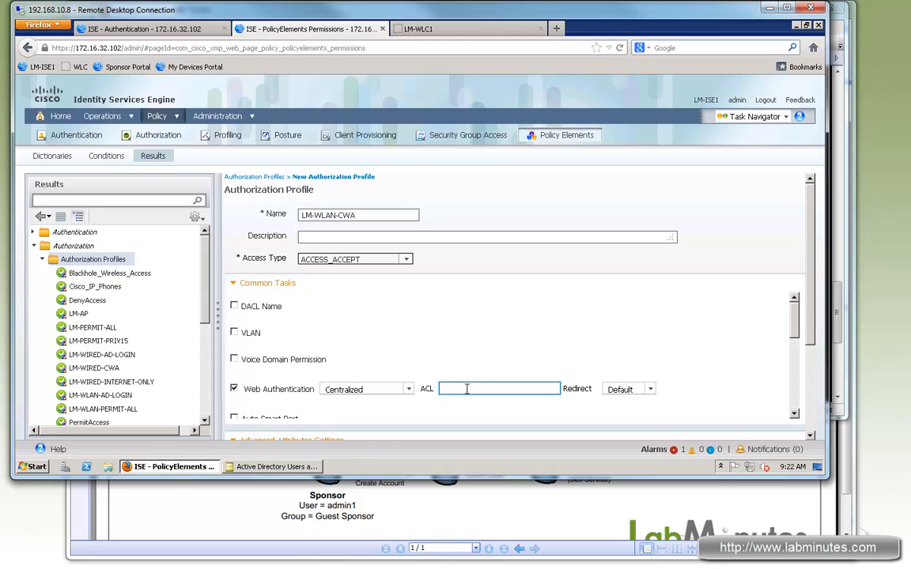
- Copy the LM-ISE-ONLY access list name from the LM-WLC1 controller and paste it as the web authentication ACL of LM-WLAN-CWA in ISE
click(429, 27)
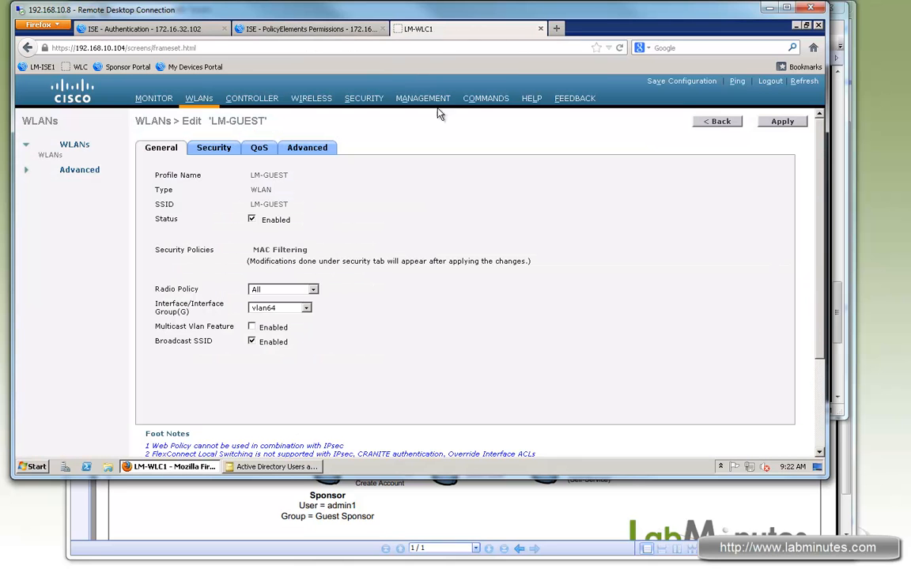
click(378, 99)
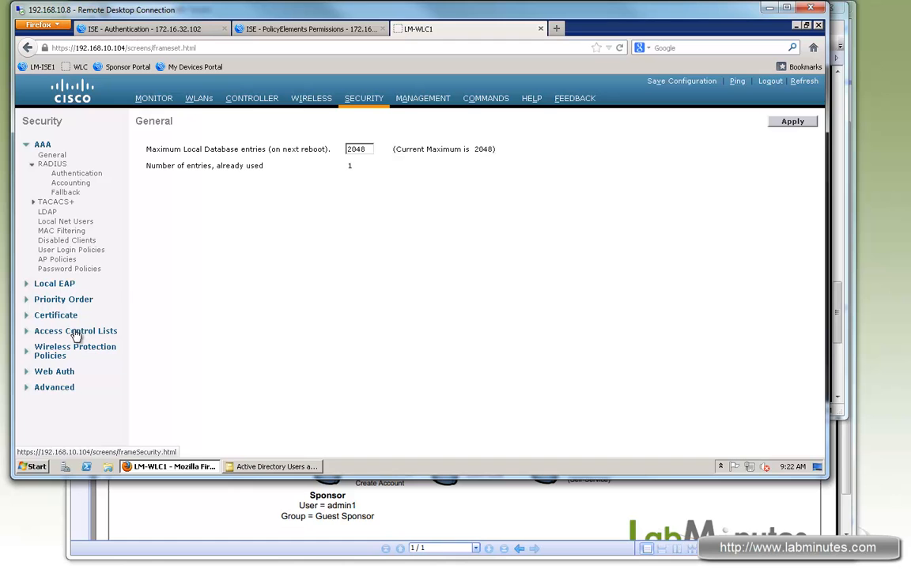
click(93, 330)
click(89, 342)
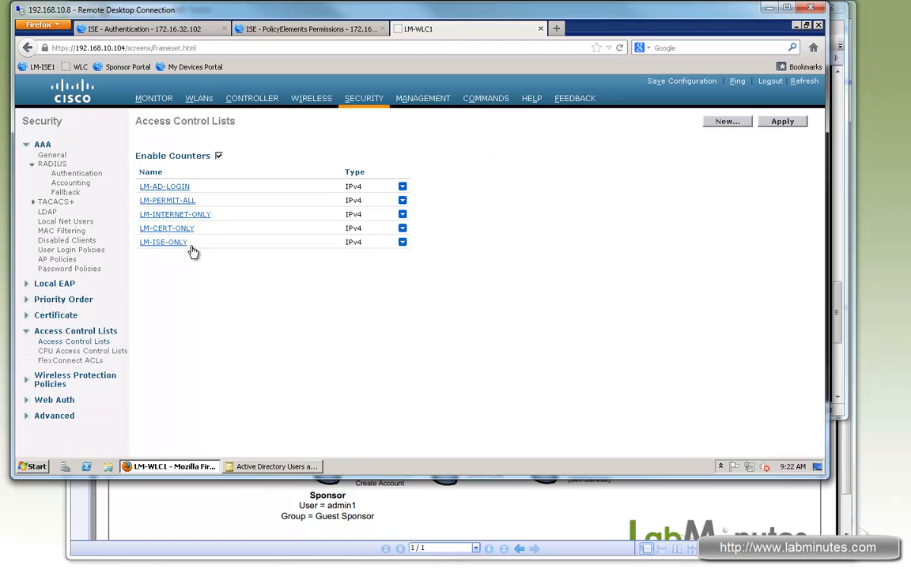
click(150, 243)
drag(282, 172, 234, 174)
click(328, 30)
click(498, 388)
key(ctrl+v)
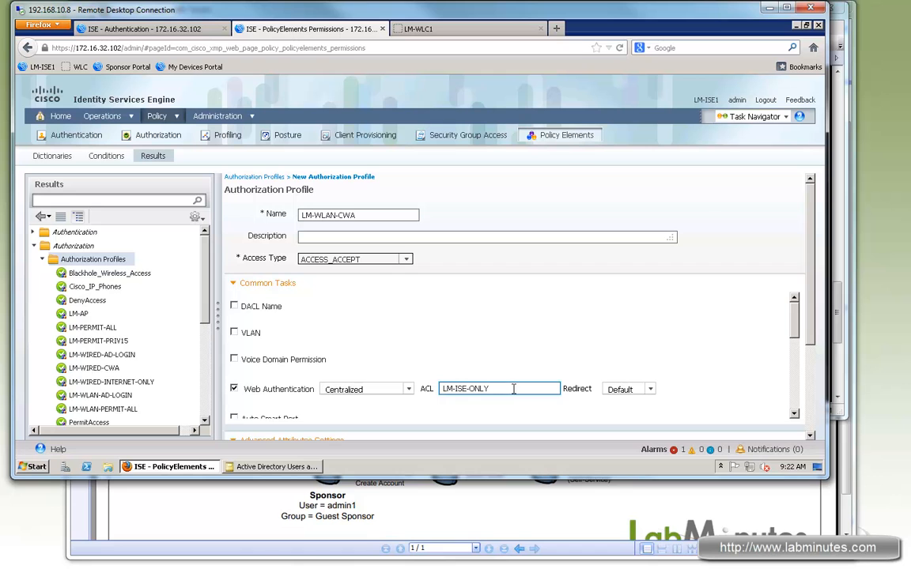
- Set the LM-WLAN-CWA profile's redirect to Manual with the LM_GUEST_PORTAL portal, and submit the profile
scroll(483, 348, down, 1)
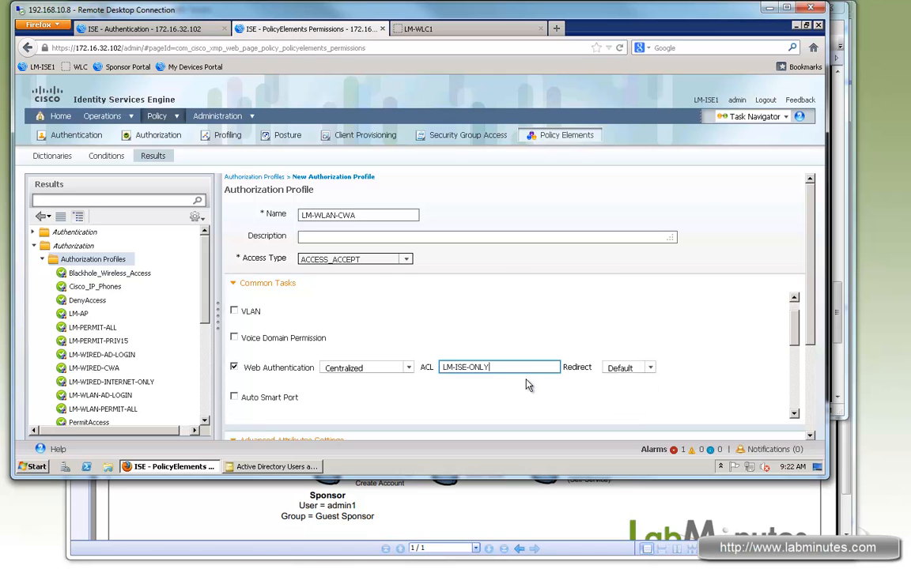
click(644, 362)
click(632, 384)
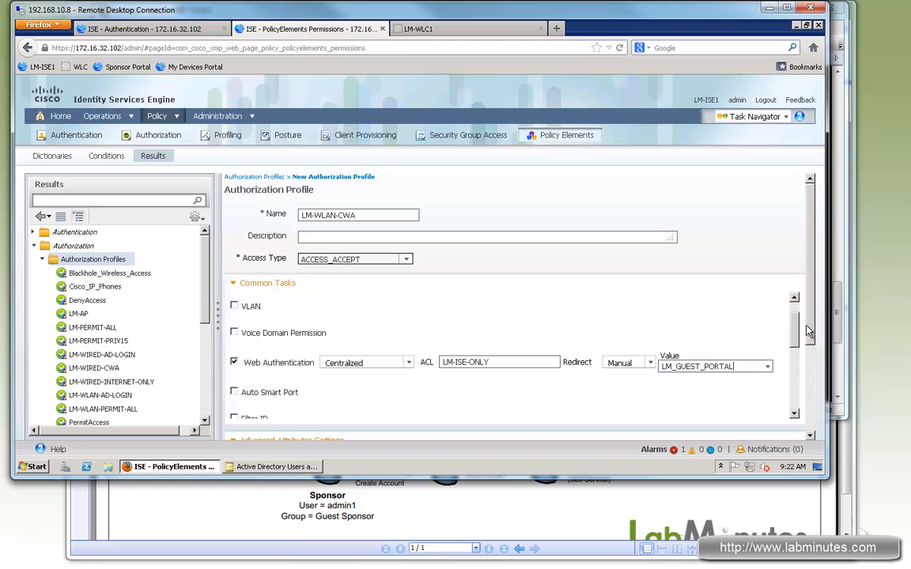
click(810, 436)
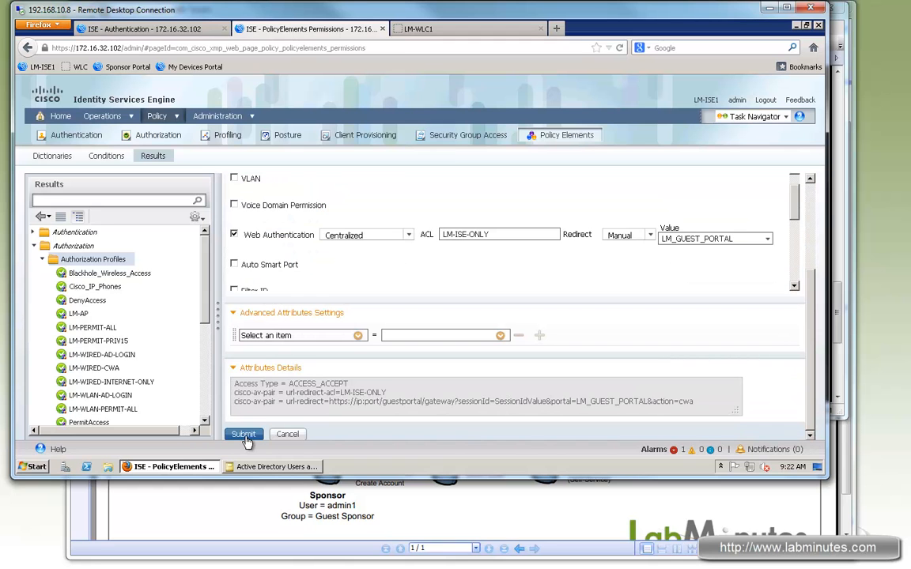
click(244, 435)
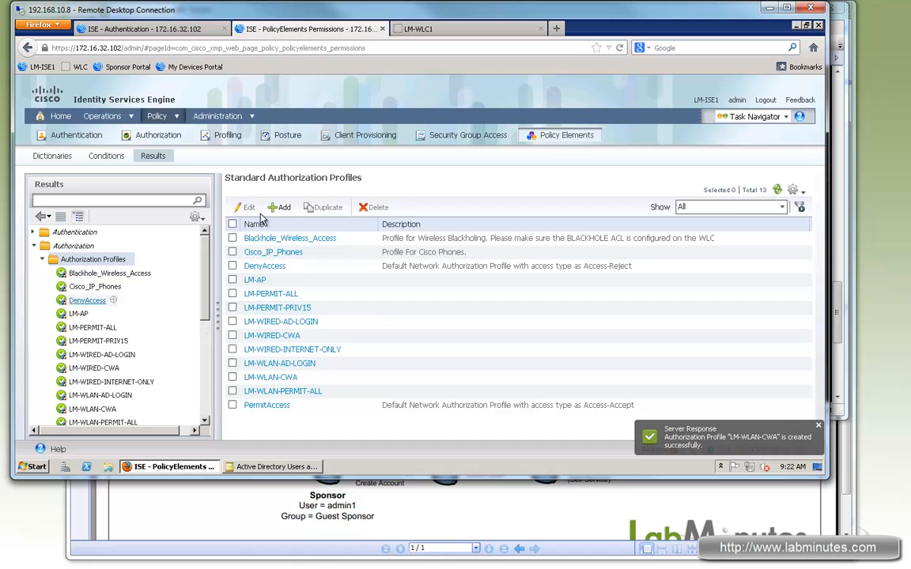
- Start a new authorization profile named LM-WLAN-INTERNET-ONLY and enable its Airespace ACL Name option
click(281, 207)
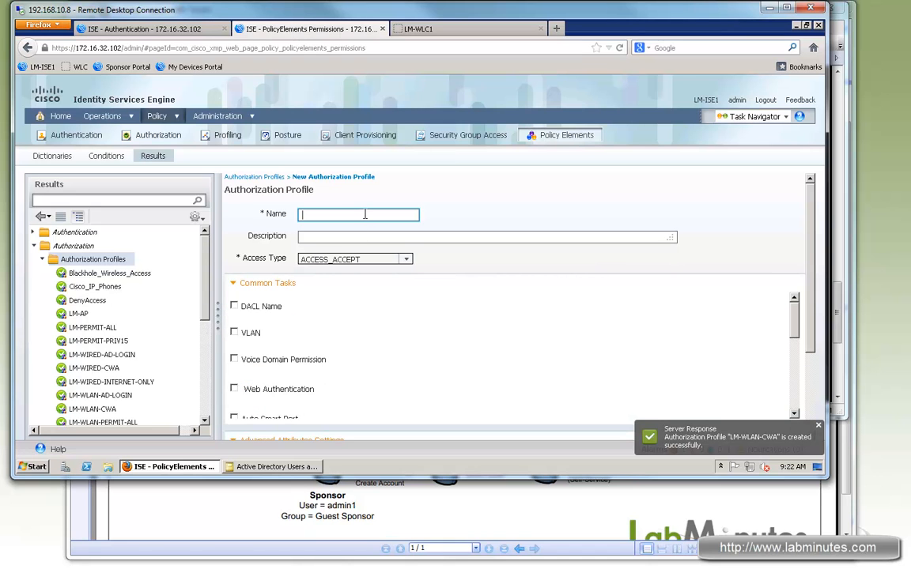
key(Menu)
click(366, 214)
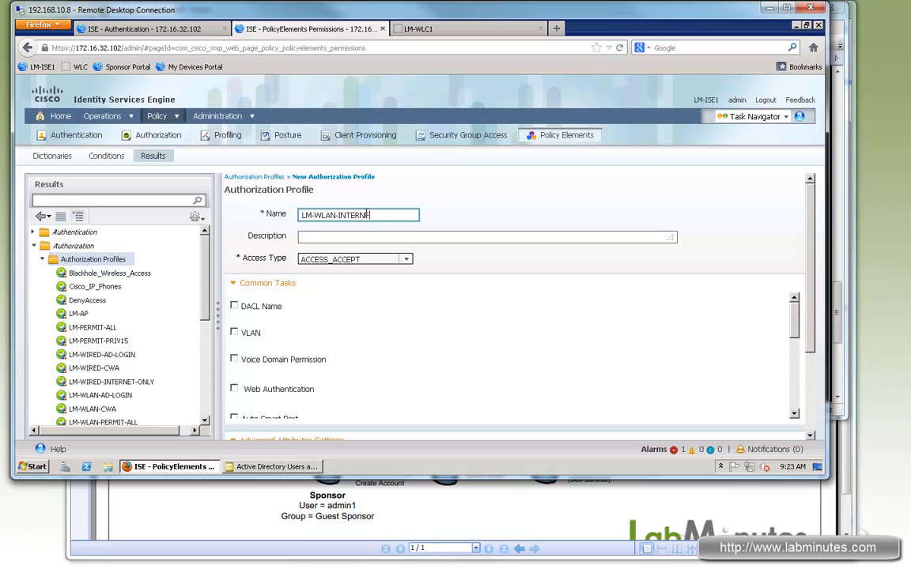
text(LY)
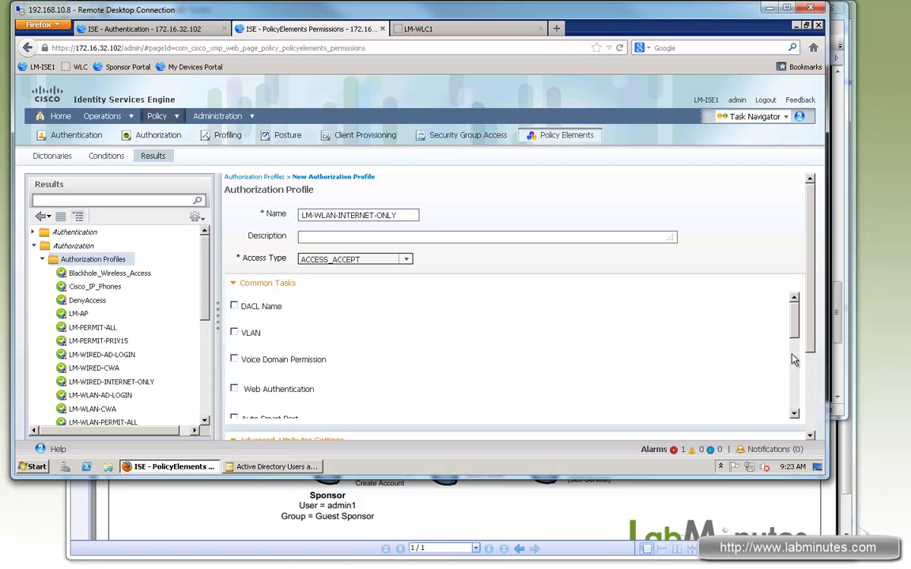
scroll(391, 350, down, 5)
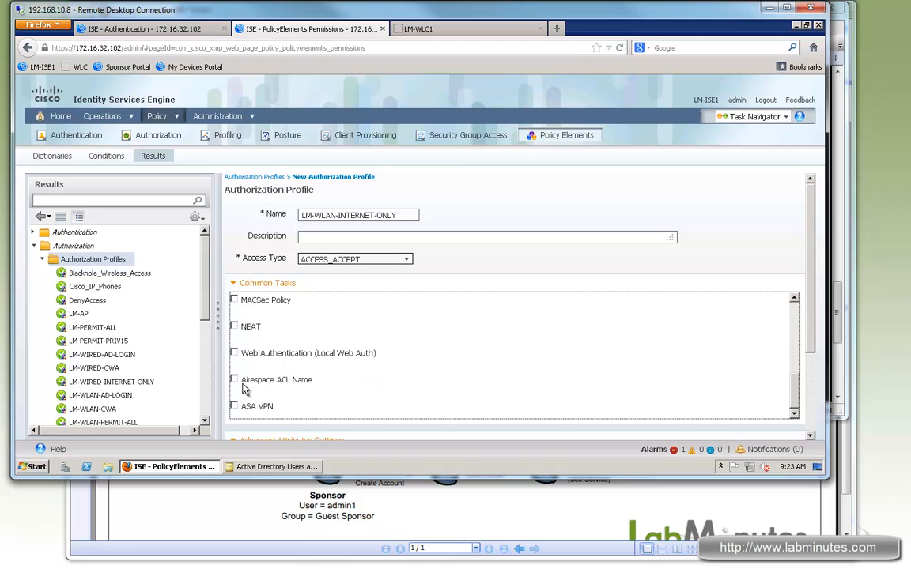
click(234, 380)
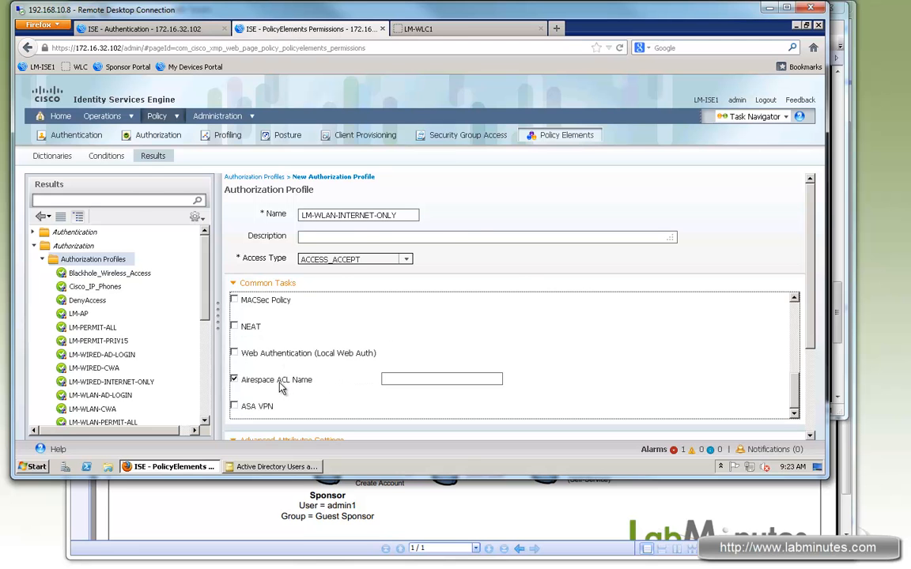
- Review the LM-INTERNET-ONLY access list's rules on LM-WLC1 and enter its name as the Airespace ACL of the LM-WLAN-INTERNET-ONLY profile in ISE
key(ctrl+Tab)
click(707, 124)
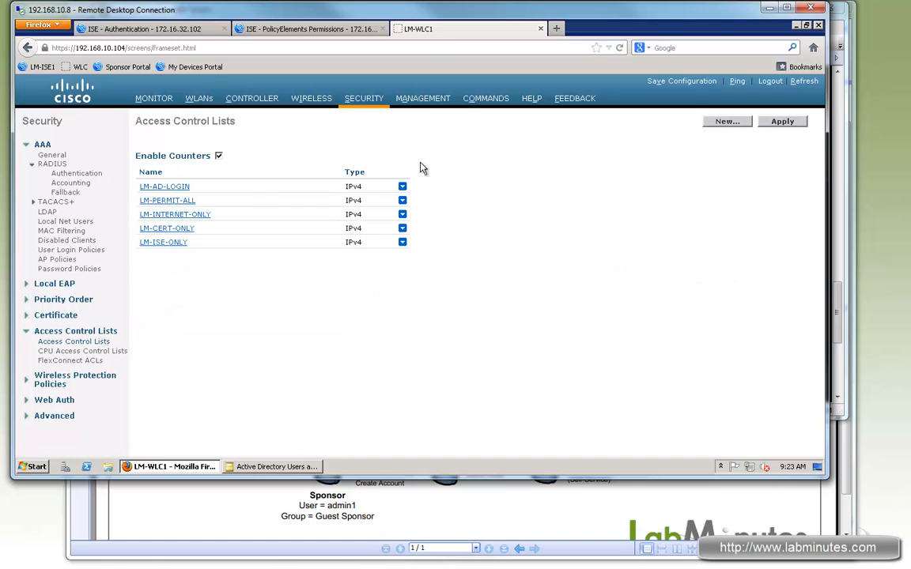
click(194, 214)
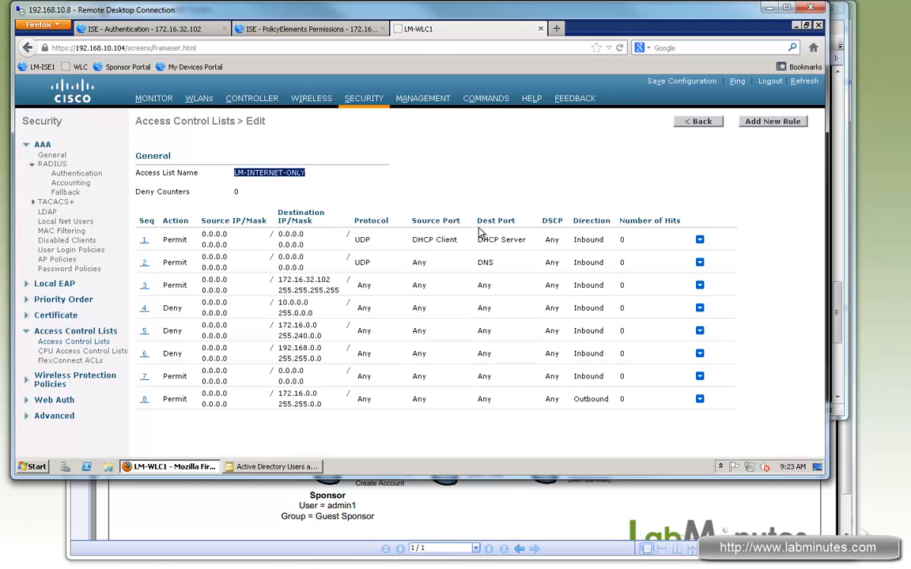
drag(528, 240, 477, 239)
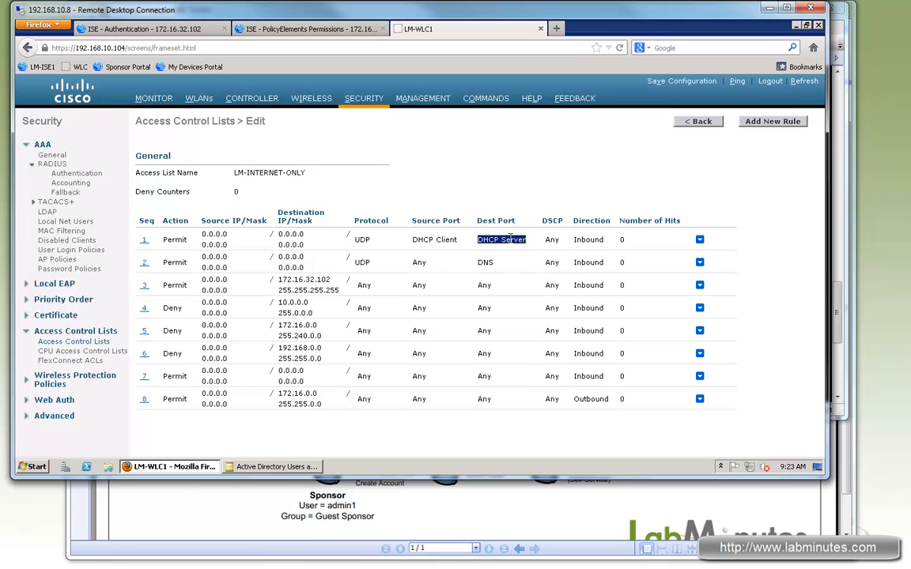
click(498, 255)
drag(527, 240, 477, 240)
drag(278, 279, 331, 280)
click(265, 309)
click(289, 30)
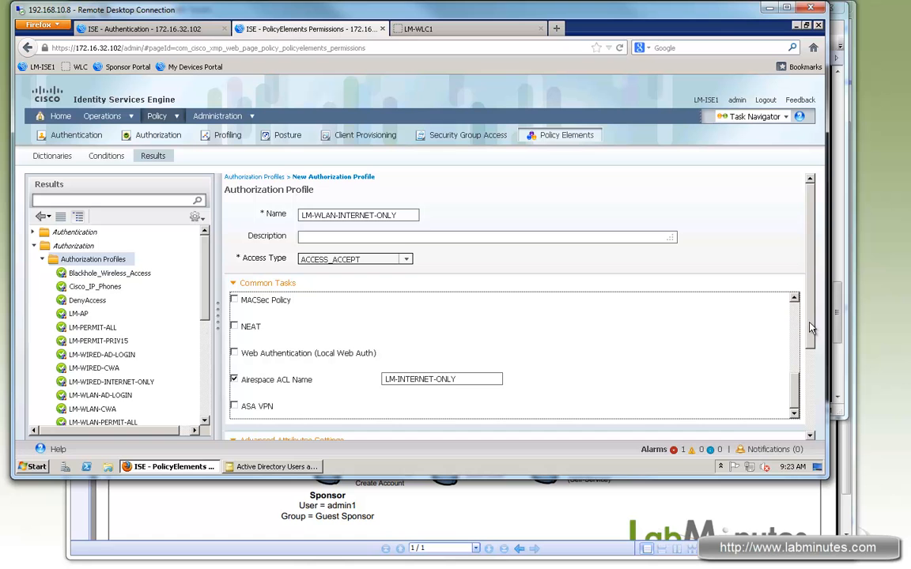
scroll(811, 327, down, 3)
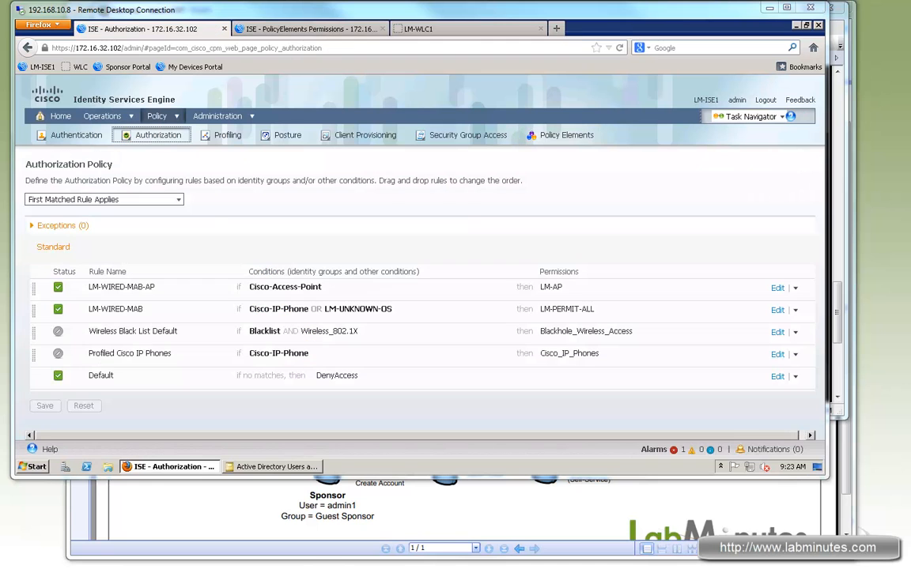
- Insert a new authorization rule below LM-WIRED-MAB and name it LM-WIRED-GUEST
click(795, 311)
click(739, 332)
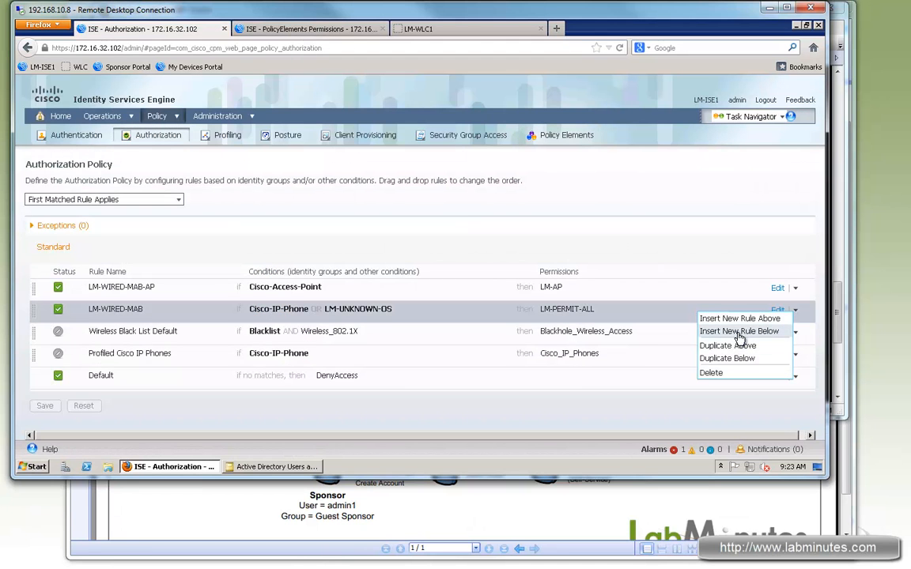
drag(147, 332, 77, 327)
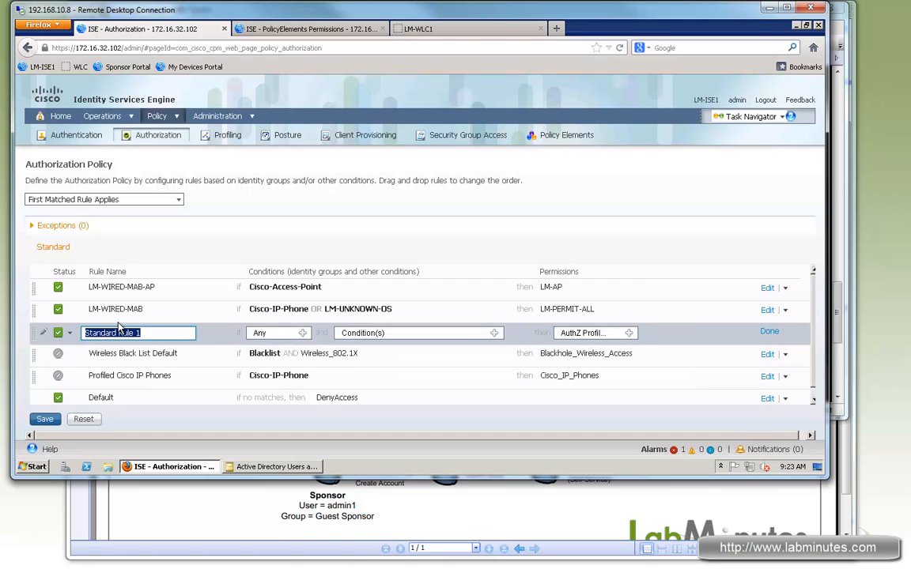
text(LM-WIRED-GUEST)
- Set the LM-WIRED-GUEST rule's identity group condition to the Guest user identity group
click(301, 332)
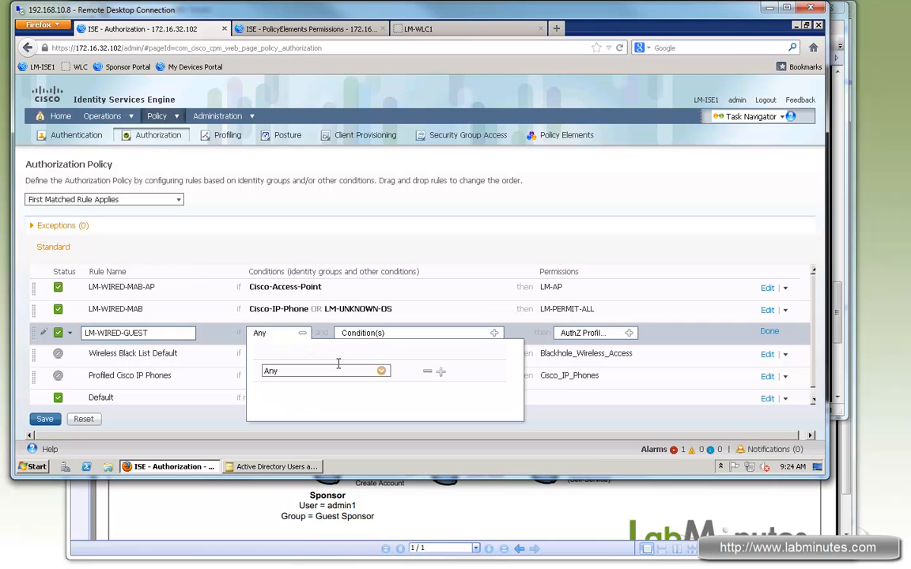
click(381, 373)
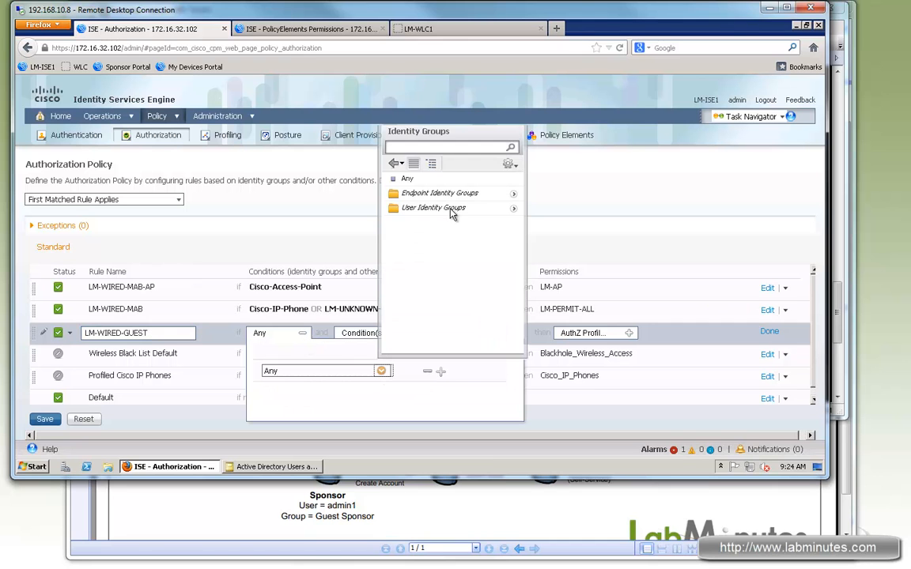
click(514, 212)
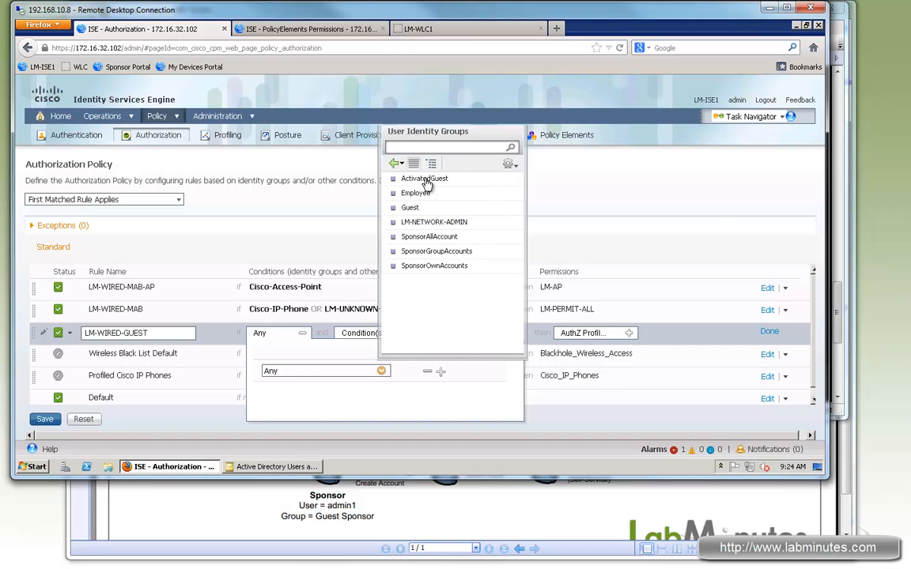
click(411, 207)
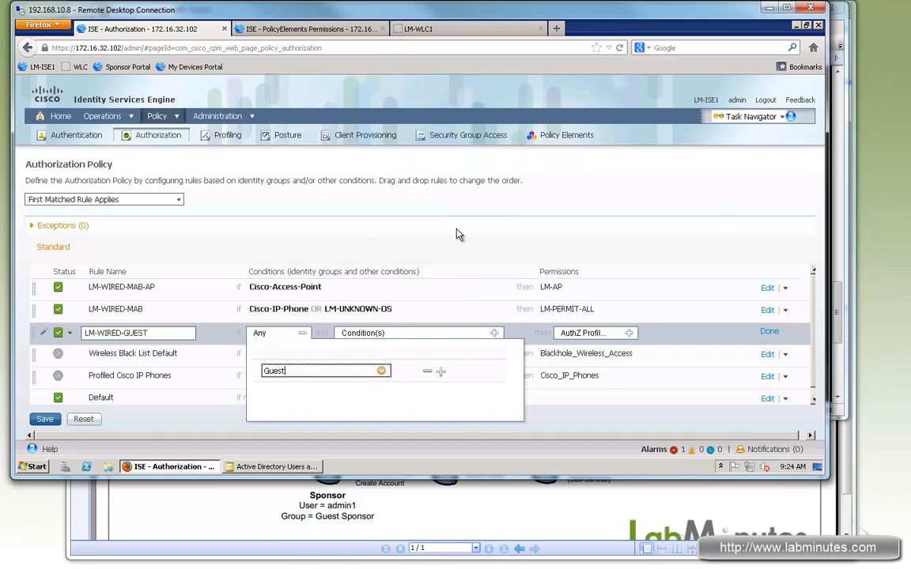
- Add a new condition to the LM-WIRED-GUEST rule: DEVICE:Device Type Equals All Device Types#Switch
click(494, 334)
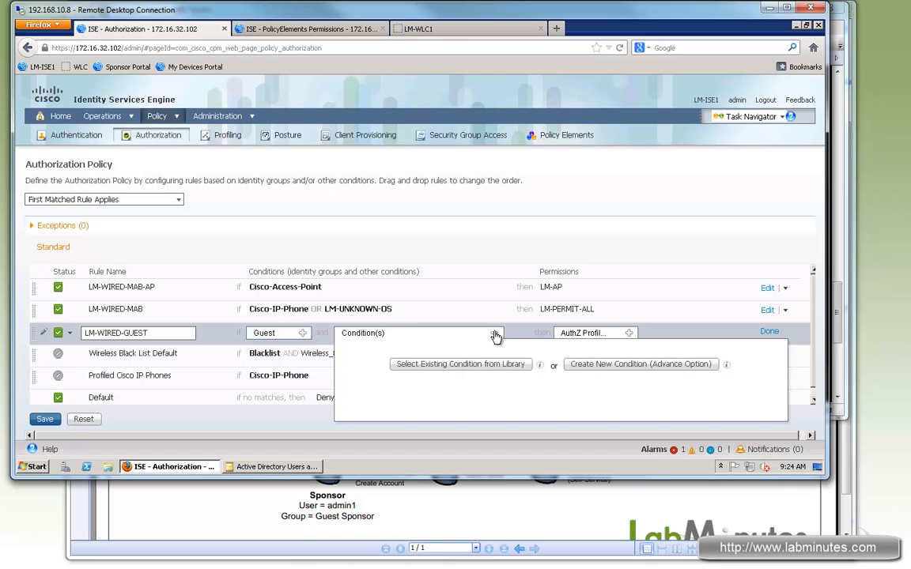
click(571, 366)
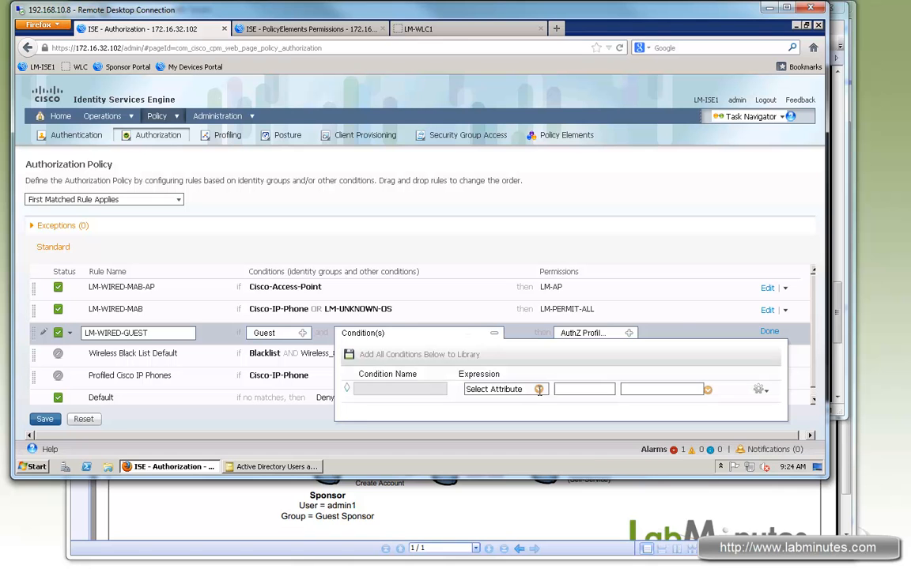
click(538, 389)
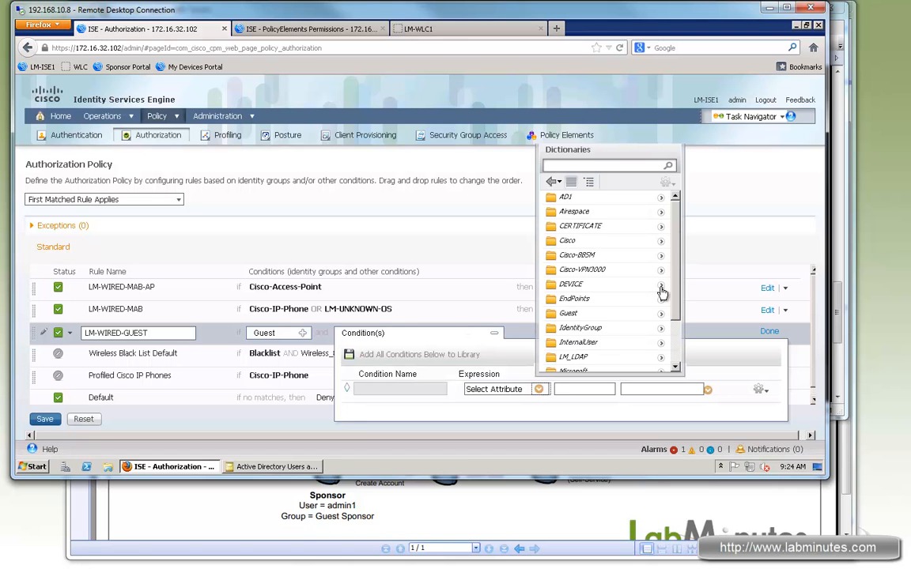
click(661, 288)
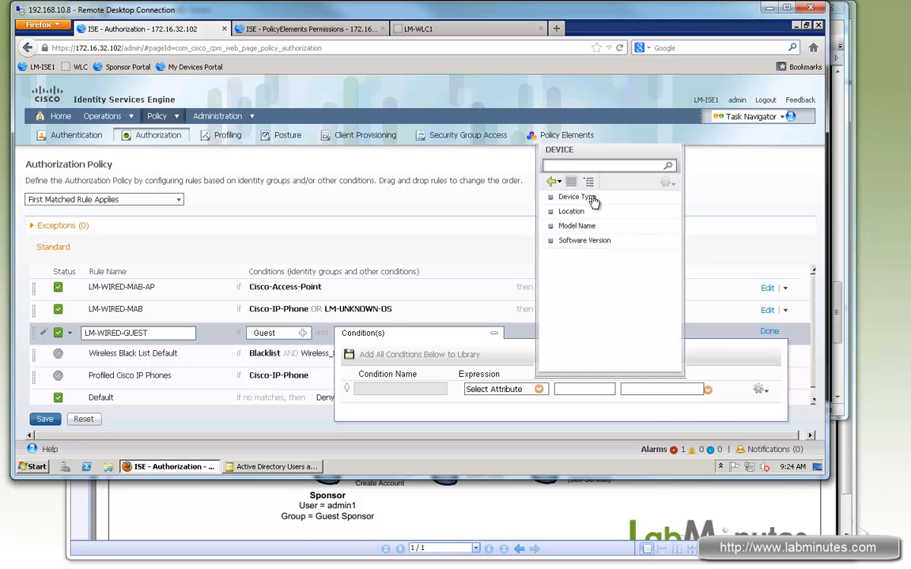
click(539, 195)
click(687, 389)
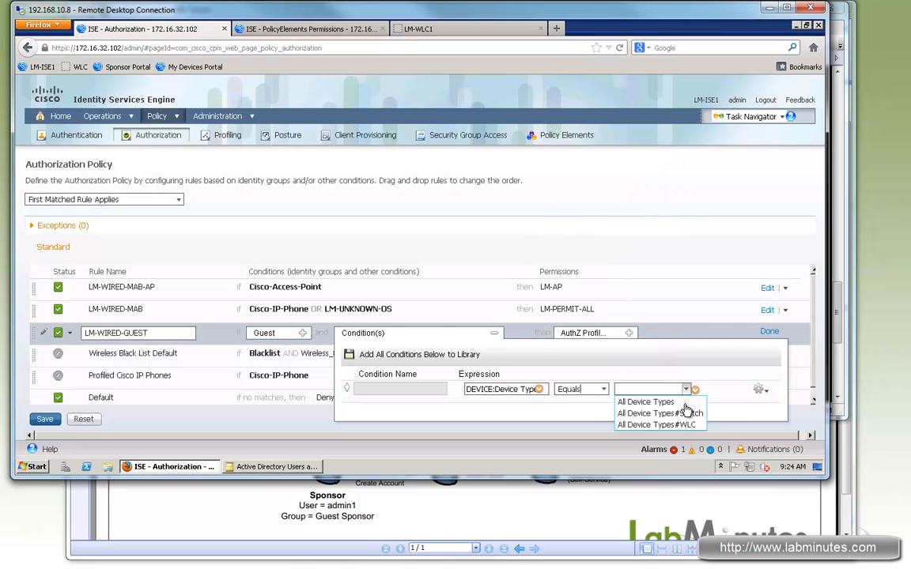
click(687, 417)
- Assign the standard profile LM-WIRED-INTERNET-ONLY as the LM-WIRED-GUEST rule's permission and finish editing the rule
click(629, 333)
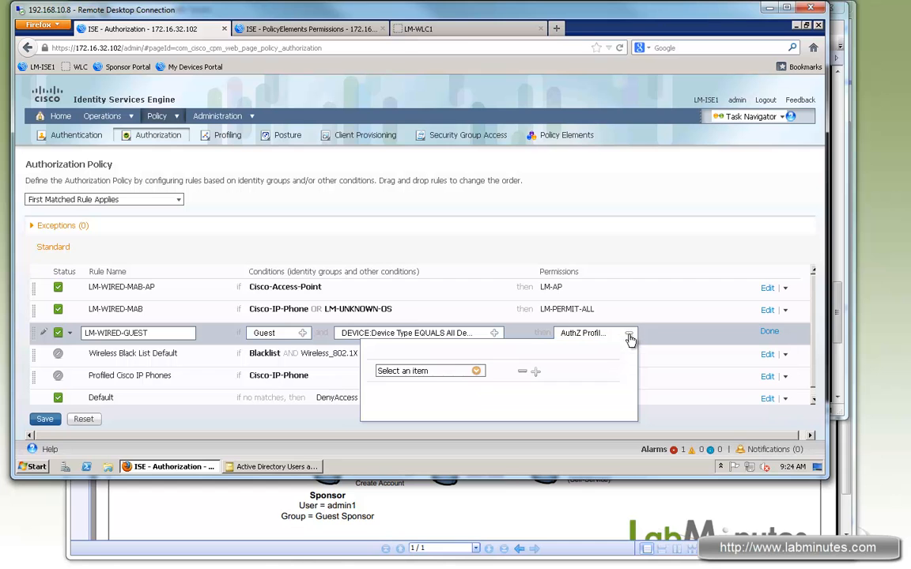
click(477, 372)
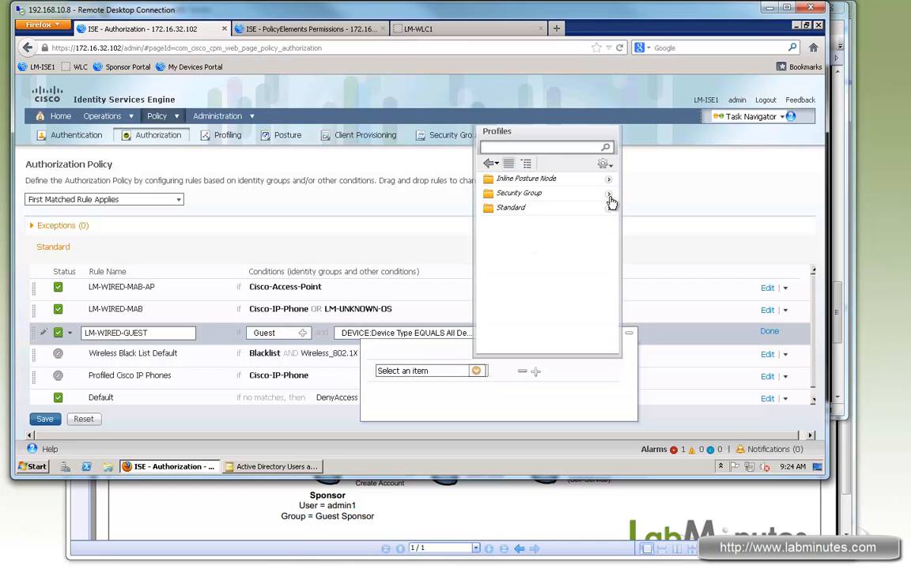
click(549, 190)
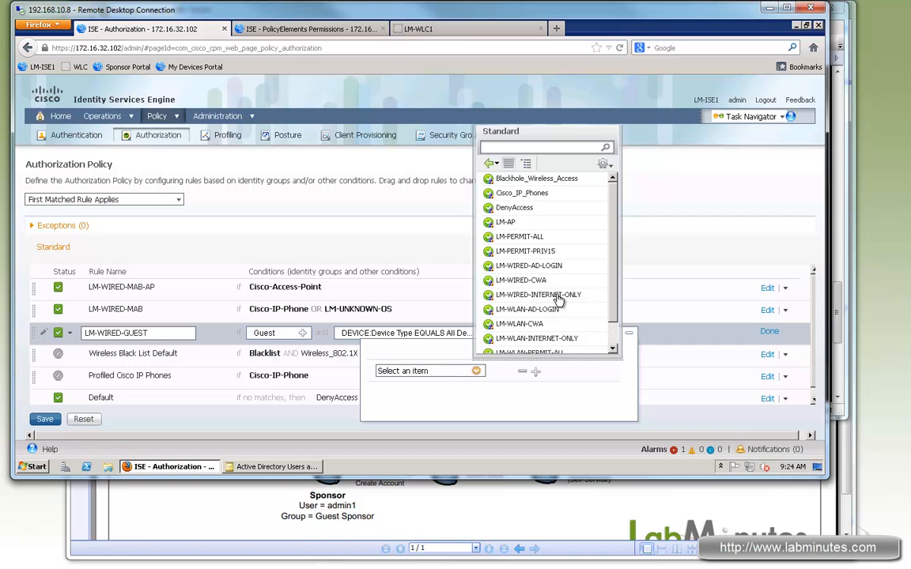
click(526, 294)
click(776, 335)
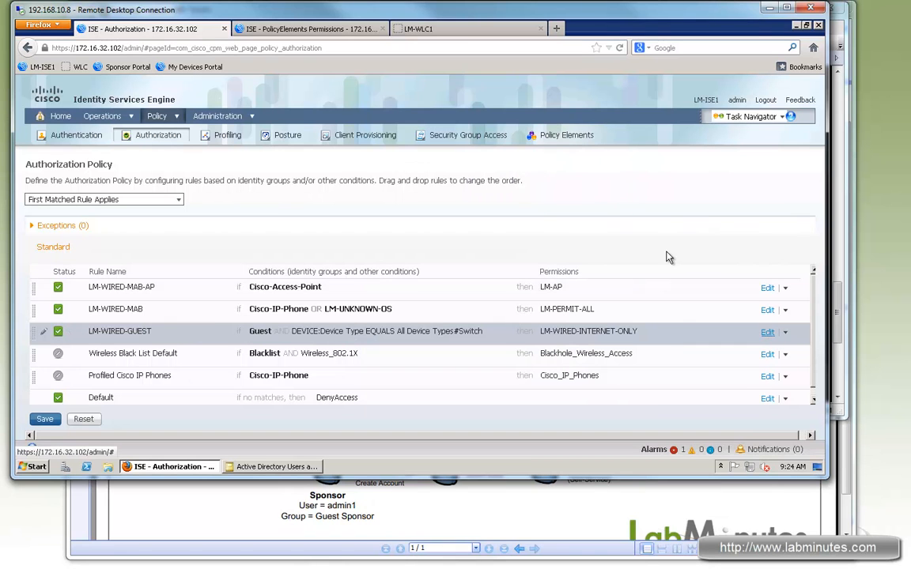
- Duplicate the LM-WIRED-GUEST rule below itself and name the copy LM-WIRED-CWA
click(786, 335)
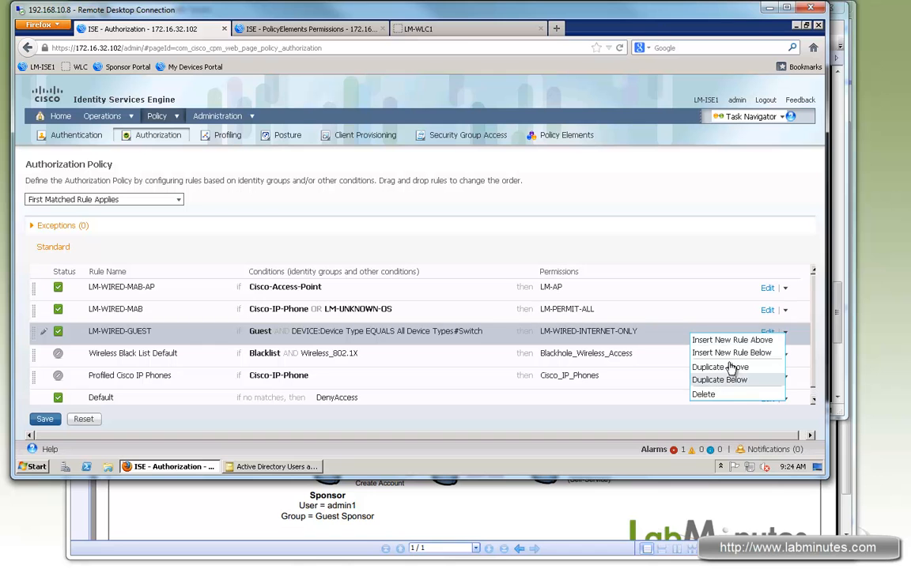
click(719, 380)
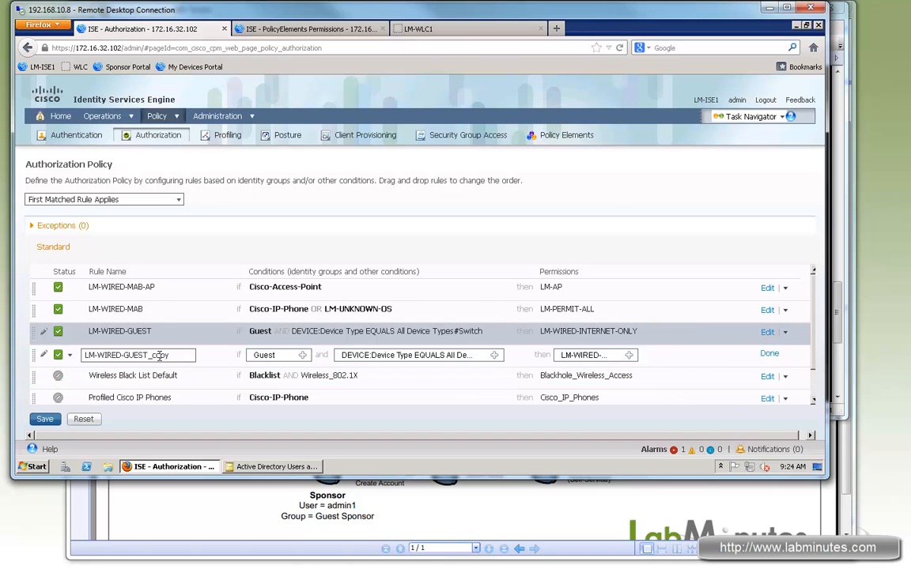
double_click(128, 355)
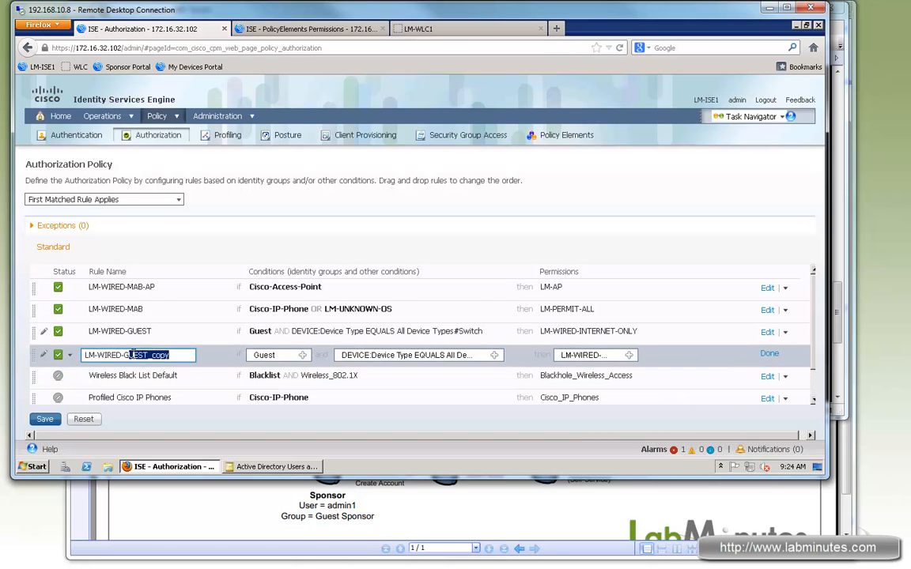
key(BackSpace)
- Change the LM-WIRED-CWA rule's identity group condition to Any
click(303, 357)
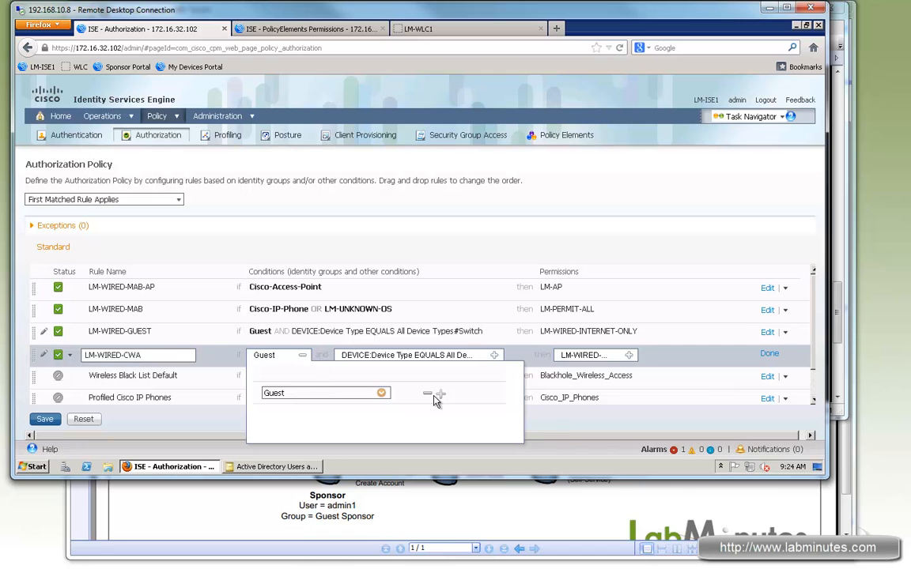
click(381, 393)
click(406, 200)
click(319, 236)
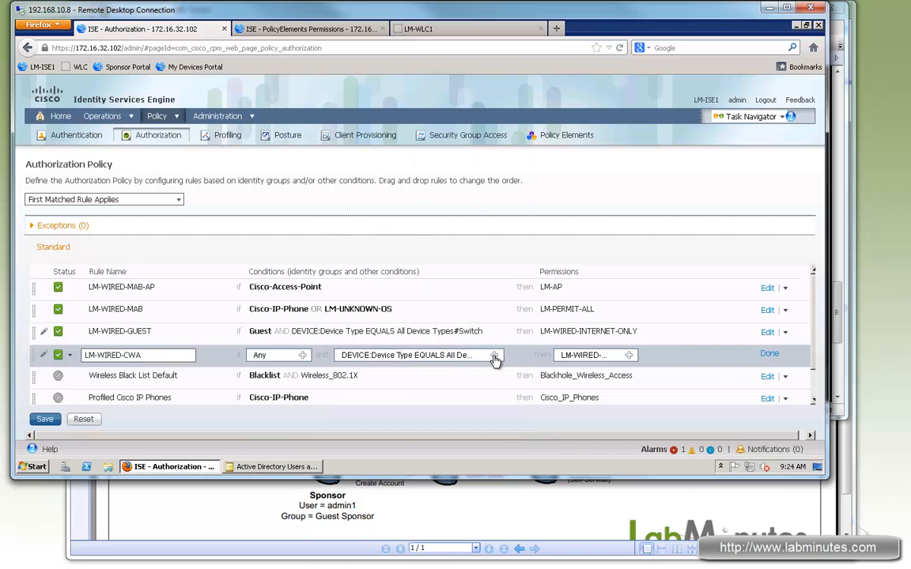
- Set the LM-WIRED-CWA rule's permission to the standard profile LM-WIRED-CWA and finish editing the rule
click(630, 356)
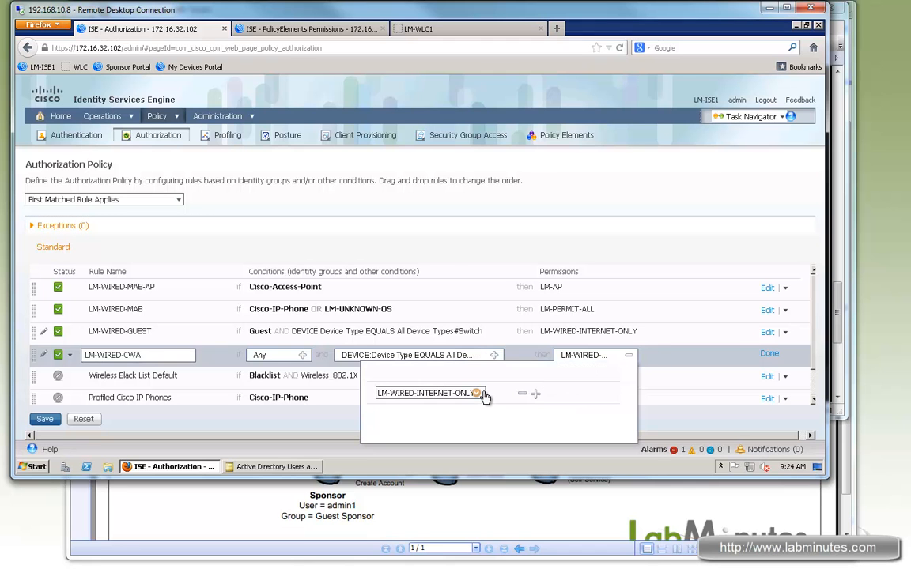
click(477, 394)
click(605, 235)
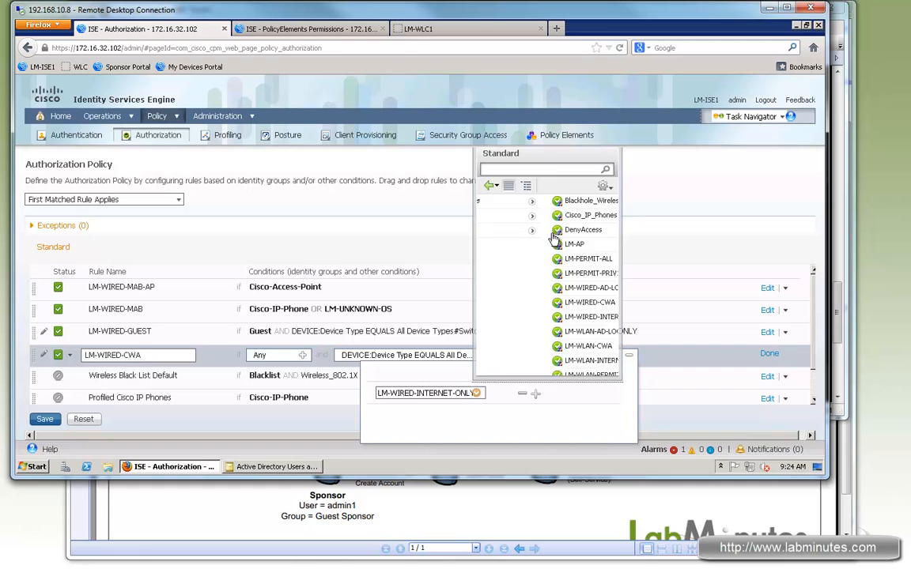
click(506, 302)
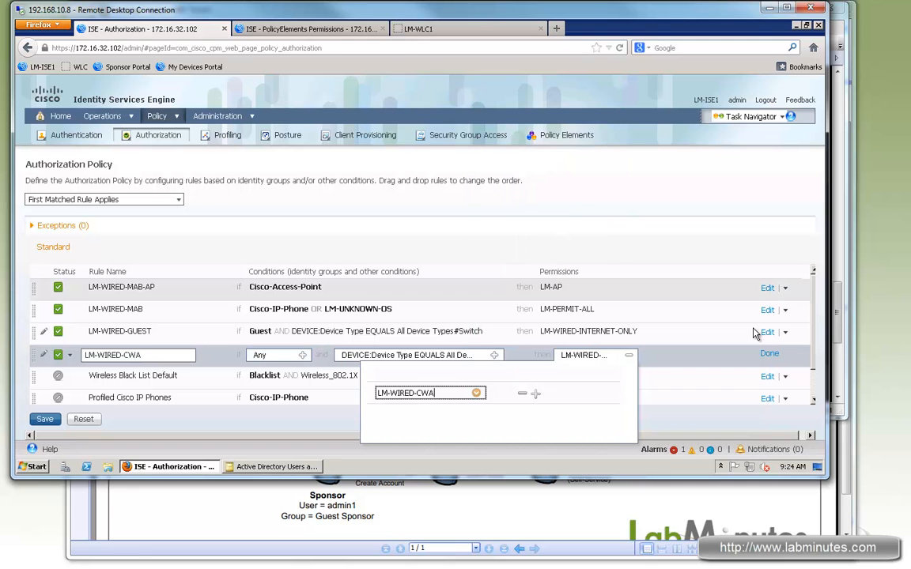
click(755, 334)
click(769, 354)
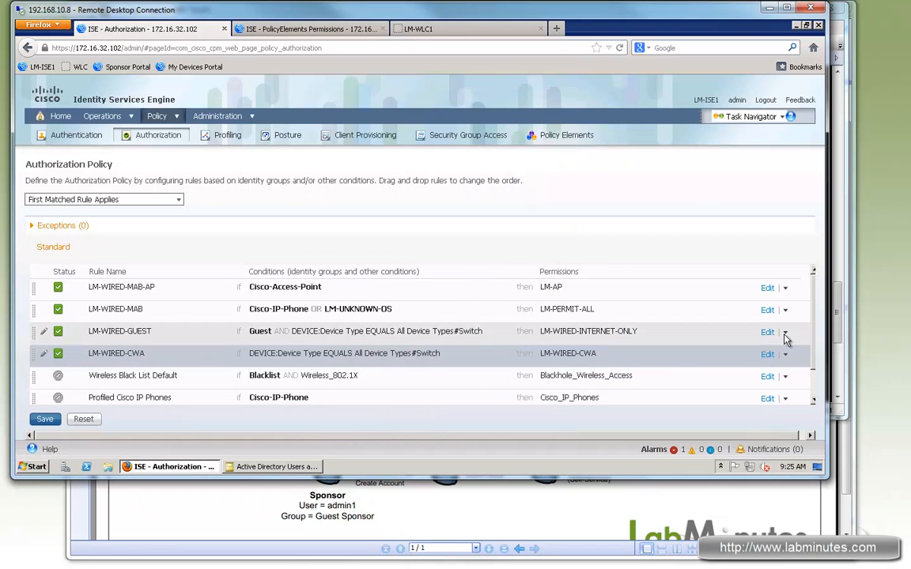
- Duplicate the LM-WIRED-GUEST rule below itself and name the copy LM-WLAN-GUEST
click(785, 332)
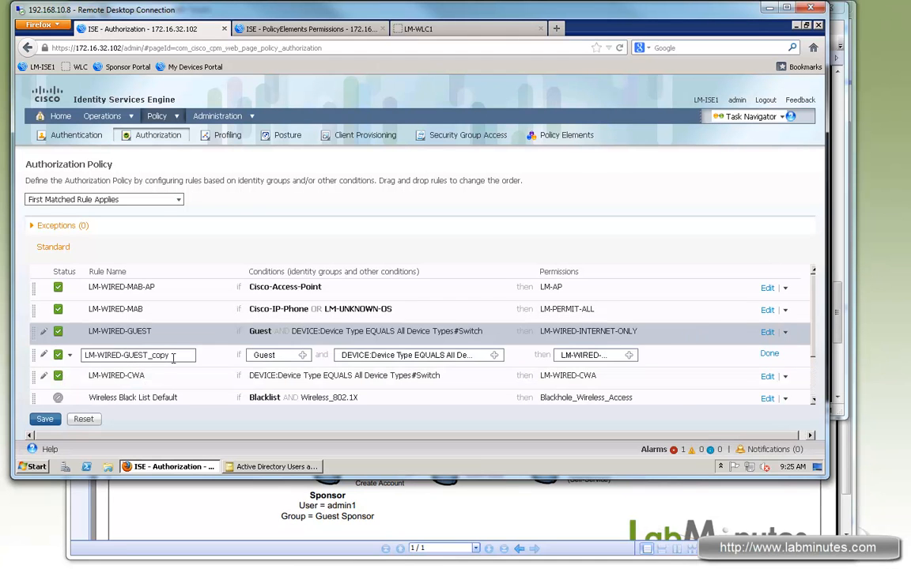
key(ctrl+a)
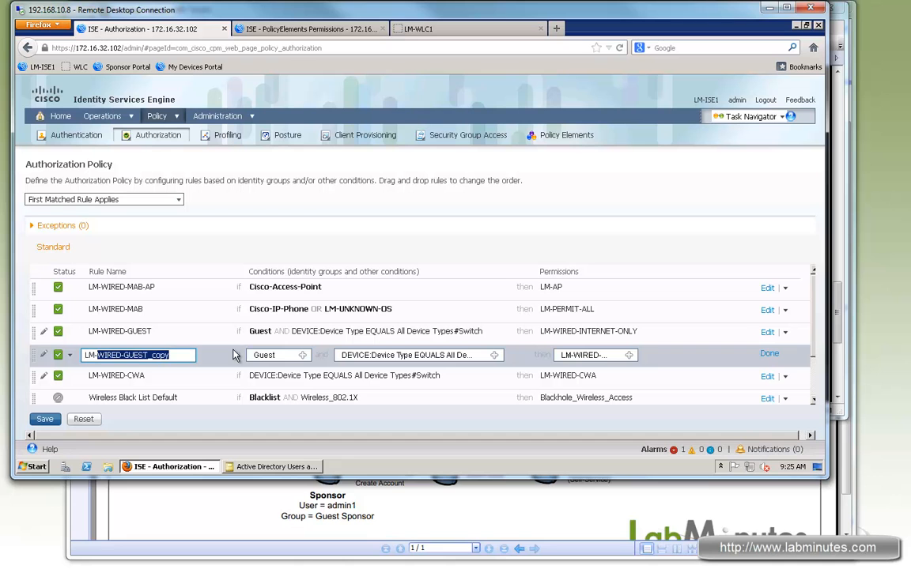
text(LM-WLAN-GUEST)
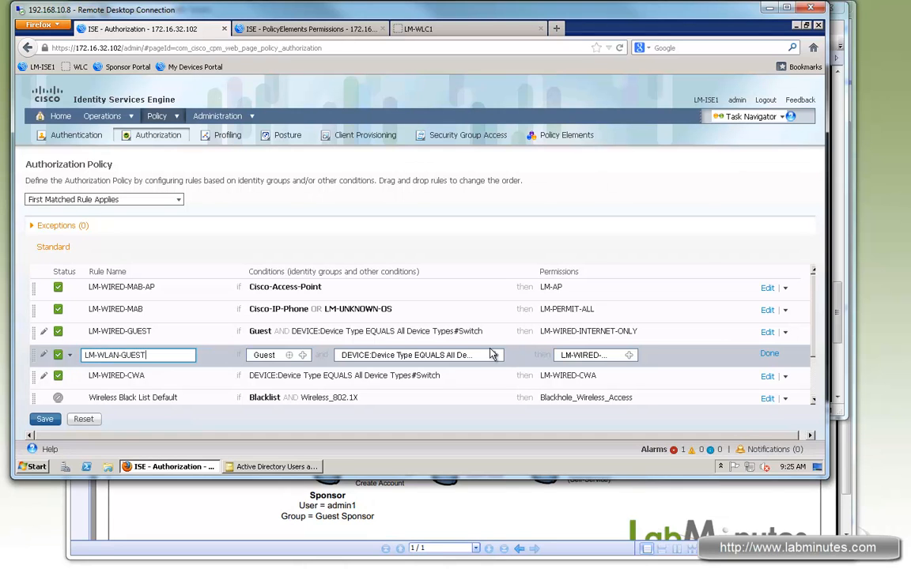
- Change the LM-WLAN-GUEST rule's Device Type condition value to All Device Types#WLC
click(494, 355)
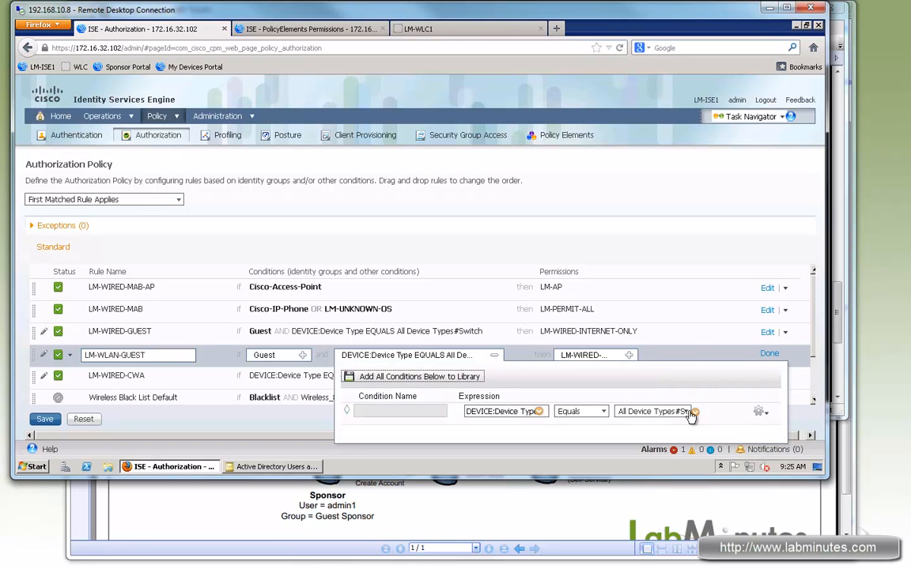
click(694, 412)
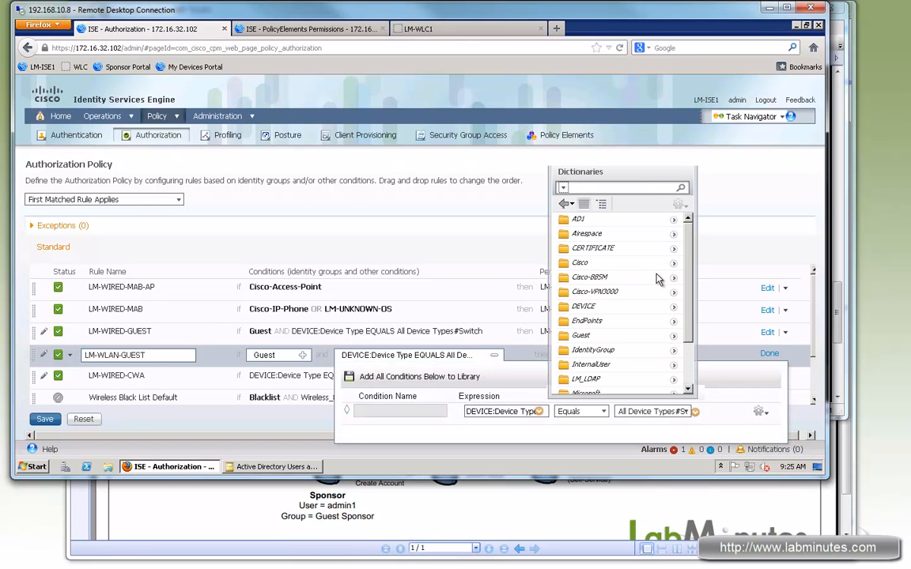
click(672, 306)
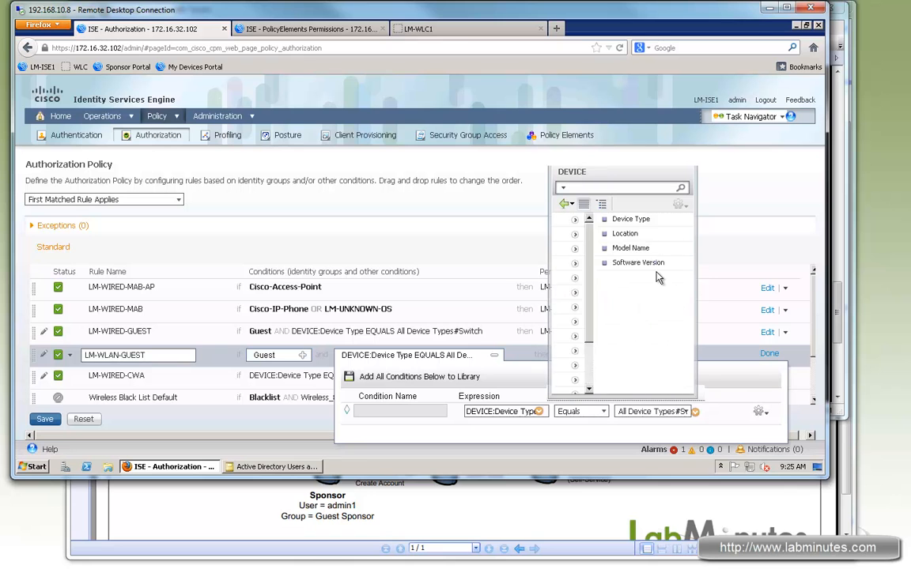
click(686, 412)
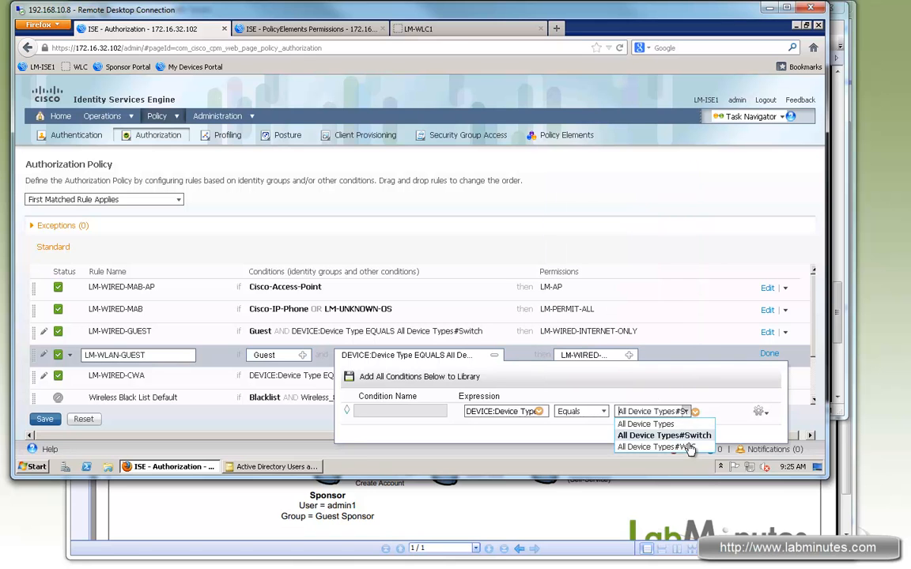
click(690, 448)
- Set the LM-WLAN-GUEST rule's permission to the standard profile LM-WLAN-INTERNET-ONLY and finish editing the rule
click(629, 355)
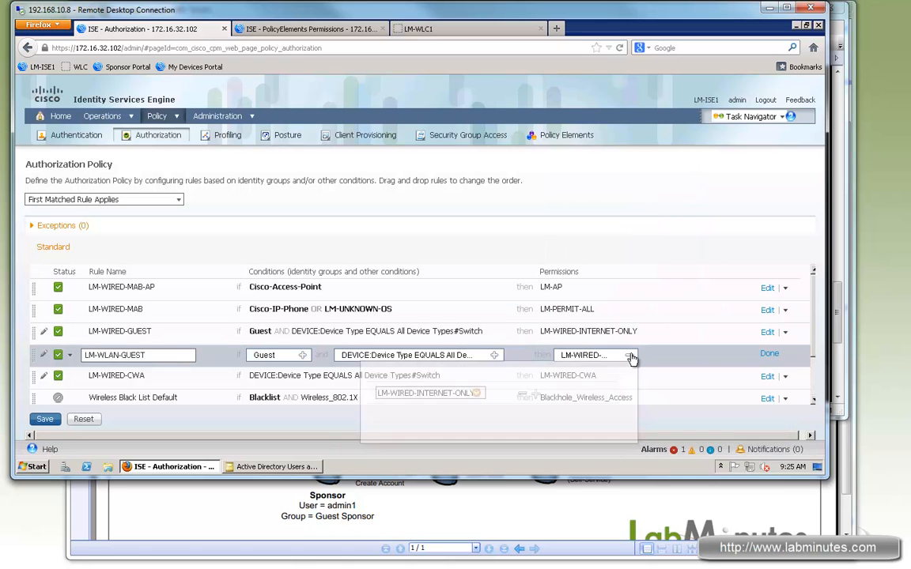
click(476, 393)
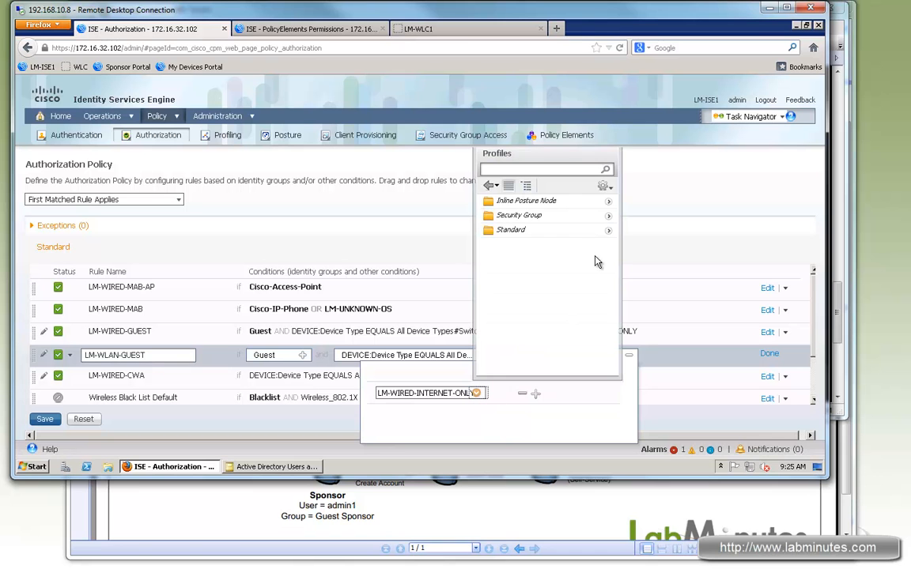
click(609, 232)
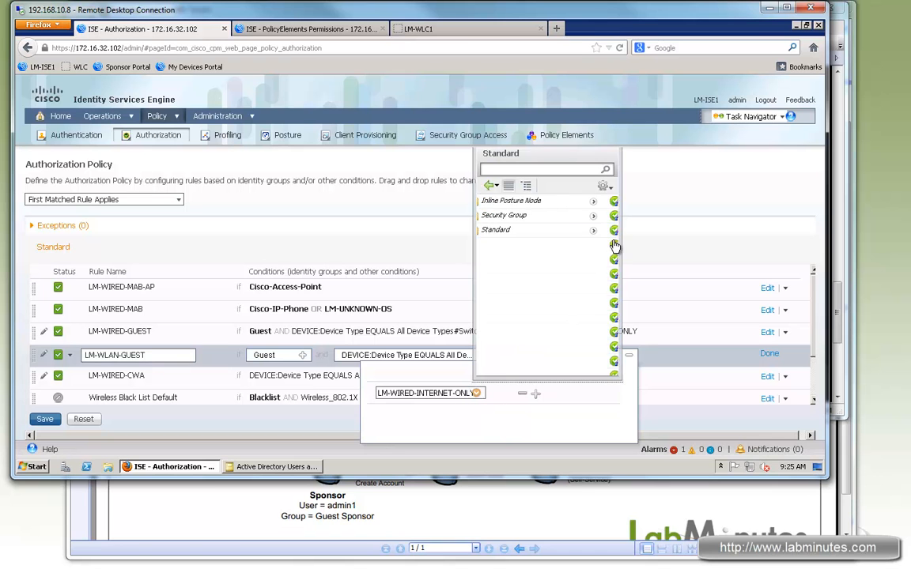
drag(613, 315, 612, 360)
click(525, 340)
click(768, 355)
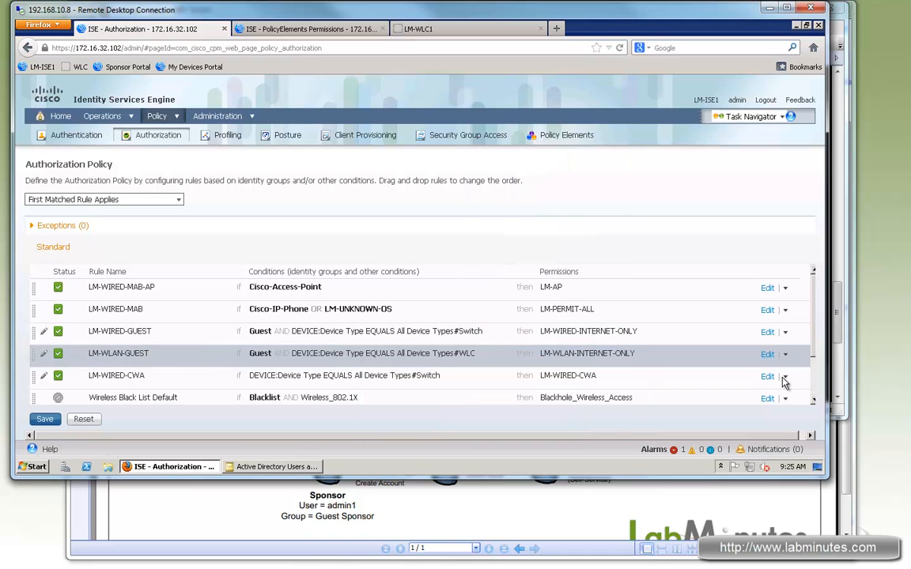
- Duplicate the LM-WIRED-CWA rule below itself and name the copy LM-WLAN-CWA
click(784, 377)
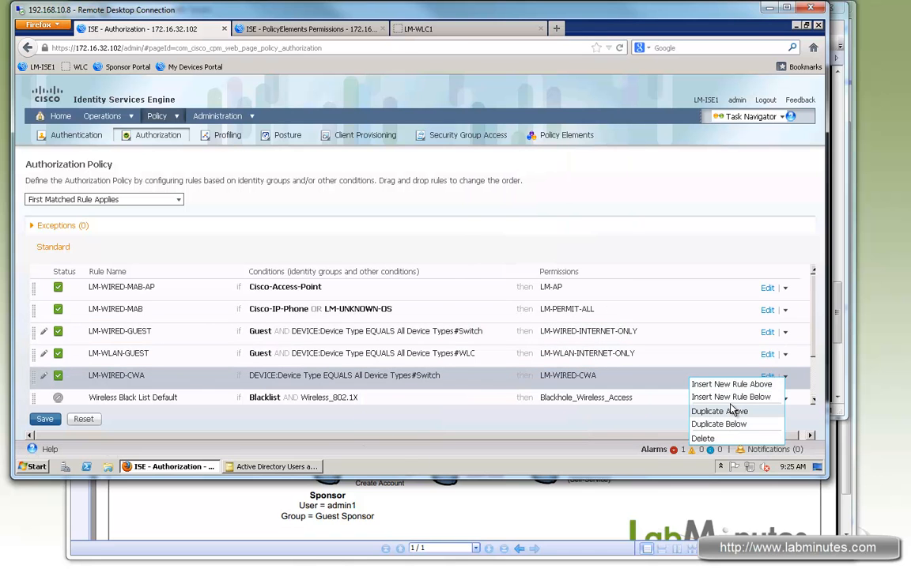
click(718, 424)
drag(102, 399, 224, 398)
text(LAN-)
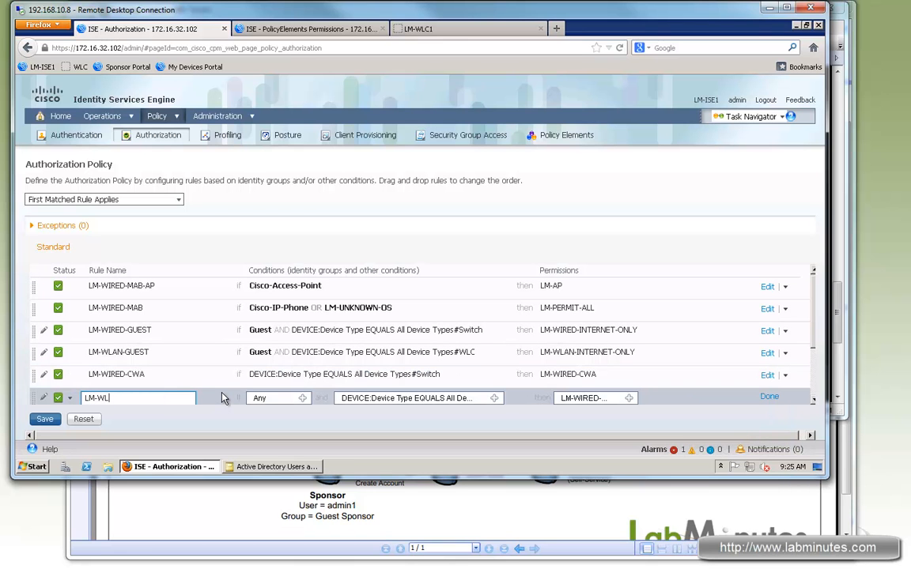
text(CWA)
- Change the LM-WLAN-CWA rule's Device Type condition value to All Device Types#WLC
click(494, 400)
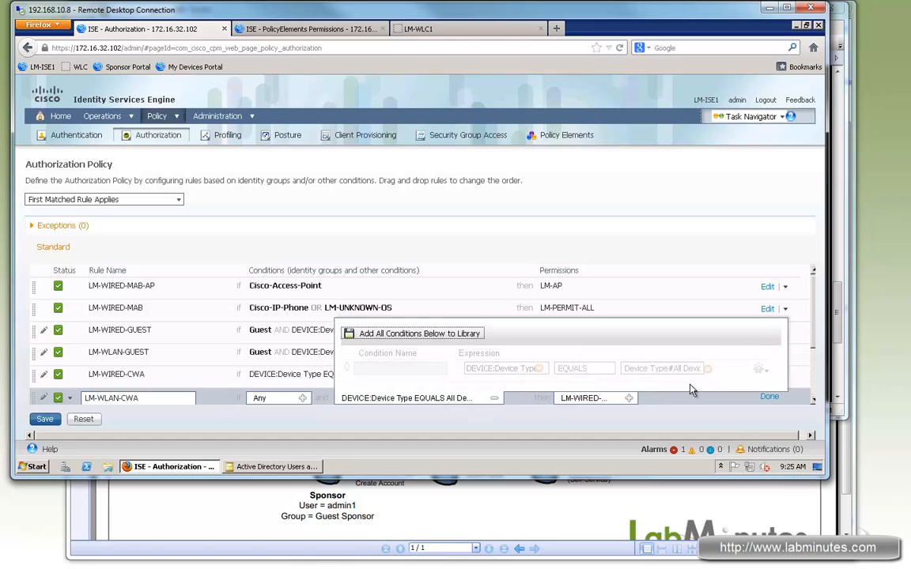
click(686, 370)
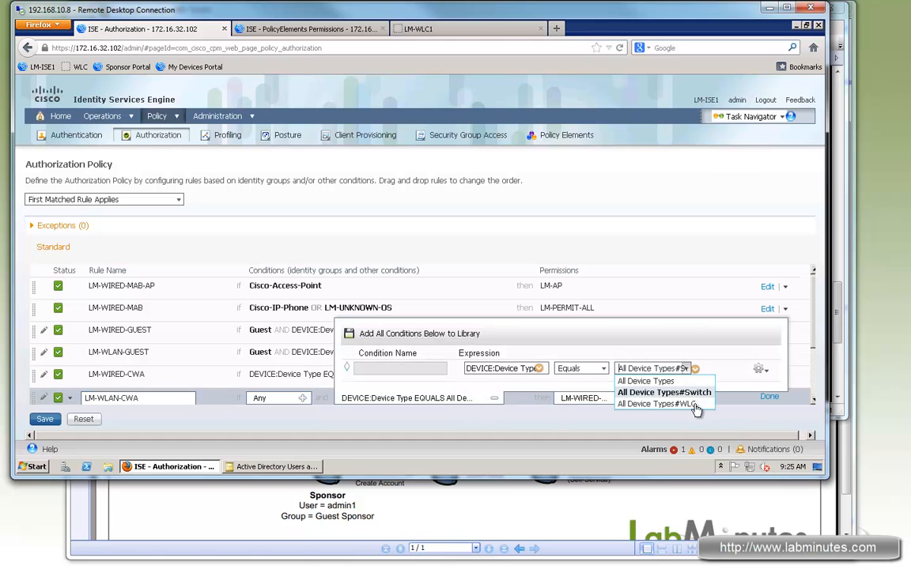
click(694, 403)
- Set the LM-WLAN-CWA rule's permission to the standard profile LM-WLAN-CWA, finish the rule and save the authorization policy
click(632, 406)
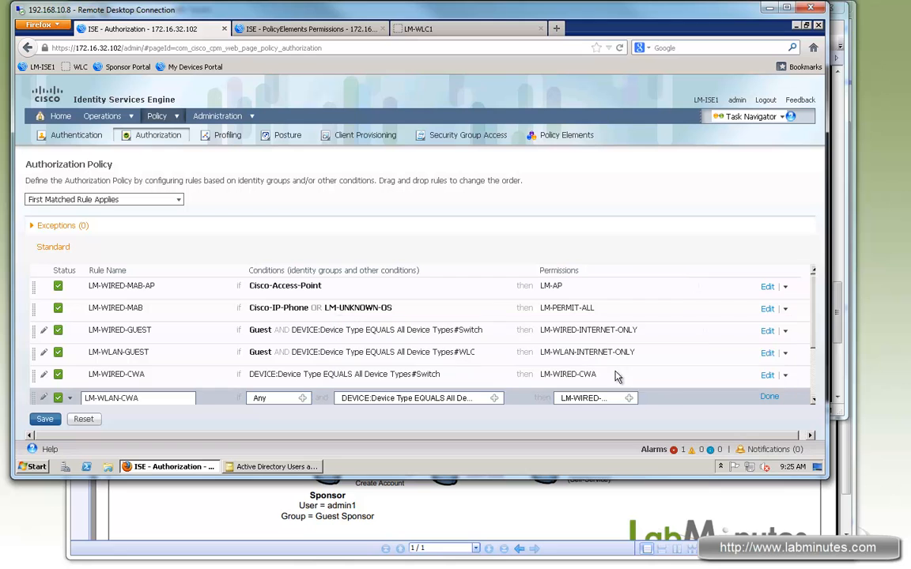
click(638, 406)
click(475, 349)
click(608, 189)
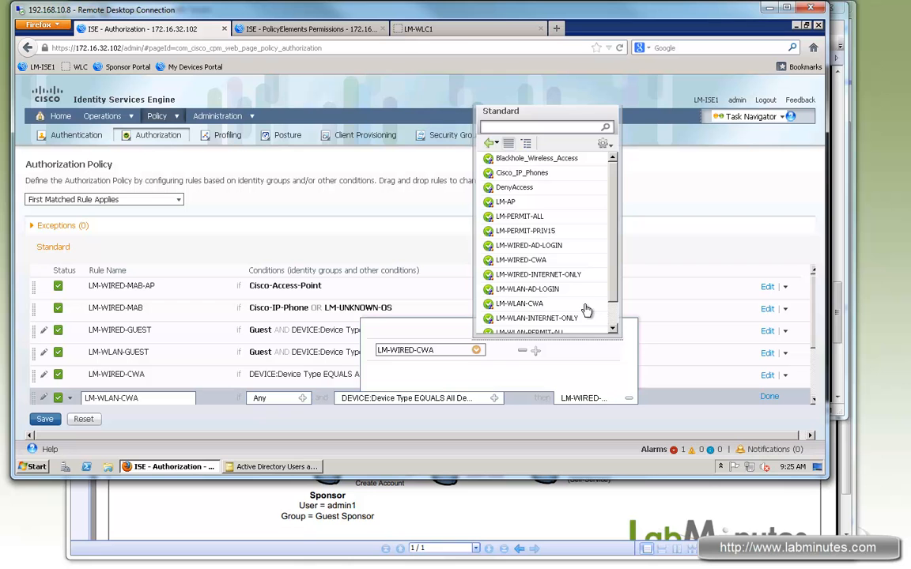
scroll(586, 309, down, 1)
click(518, 277)
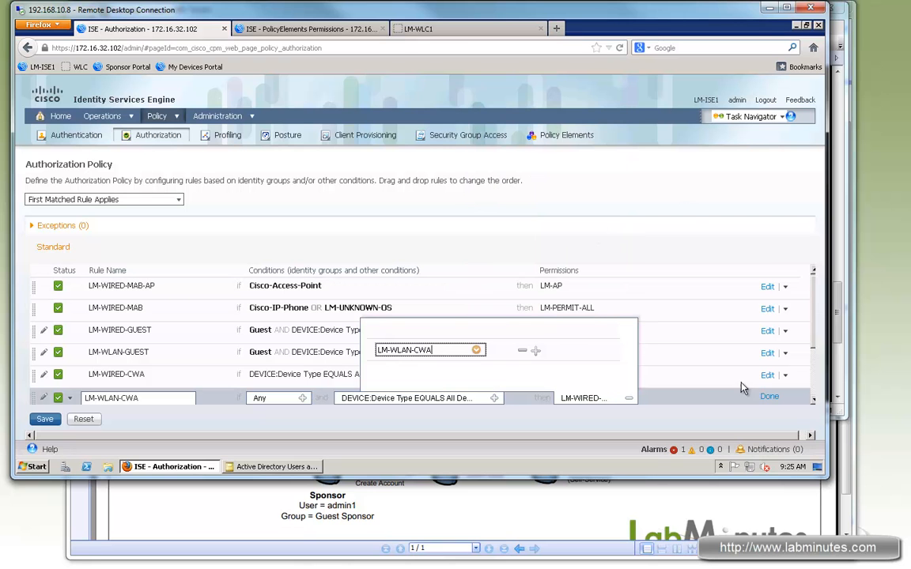
click(768, 396)
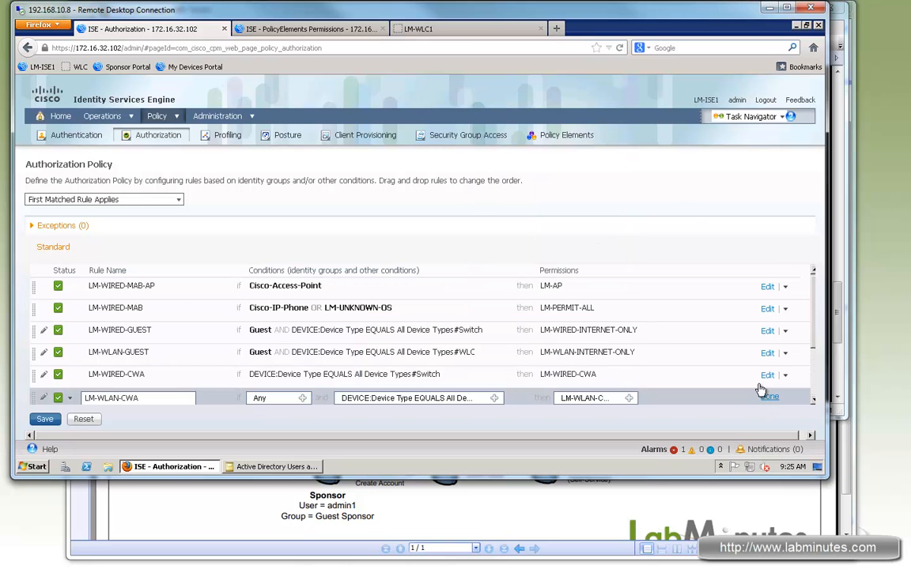
click(36, 420)
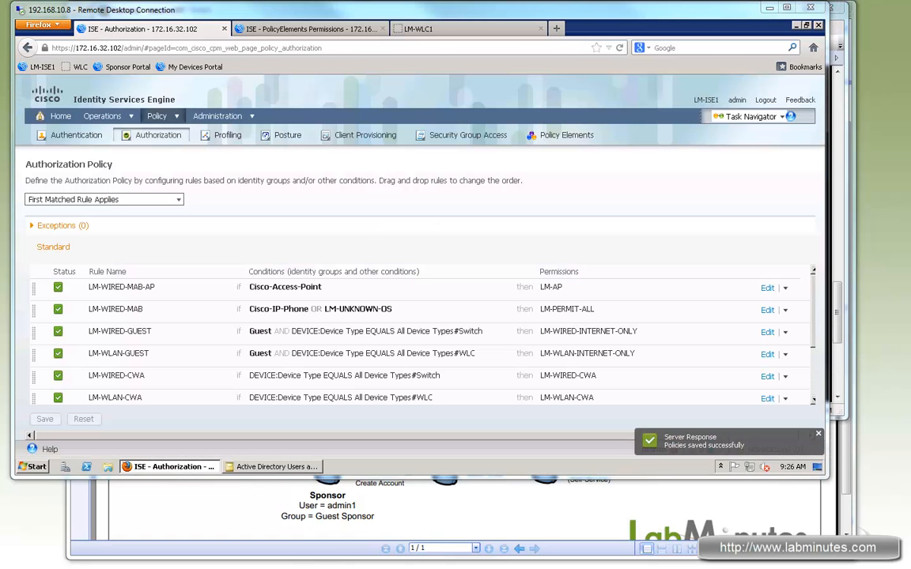